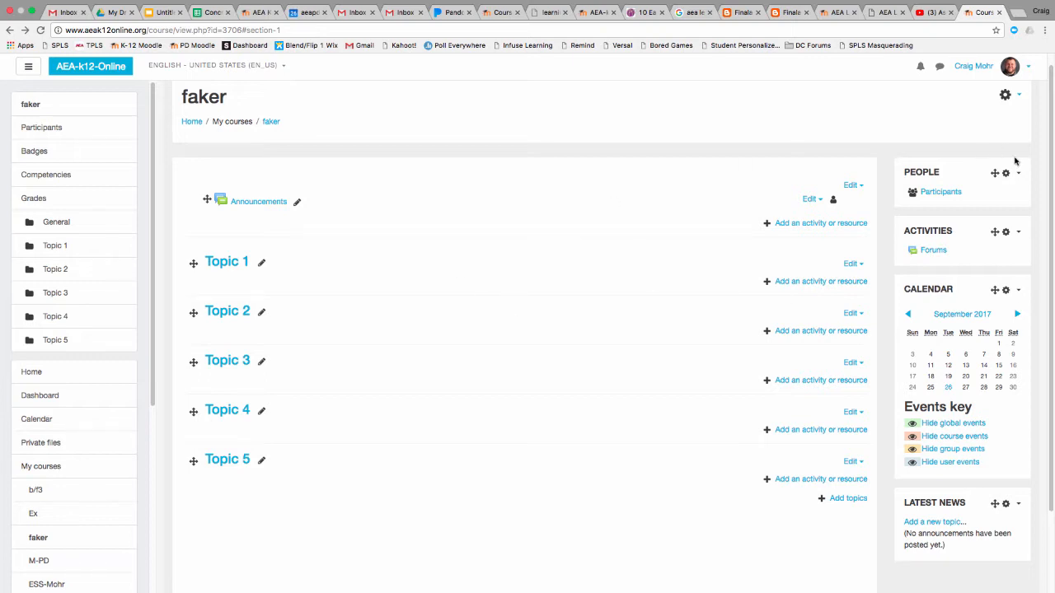
left_click(1006, 94)
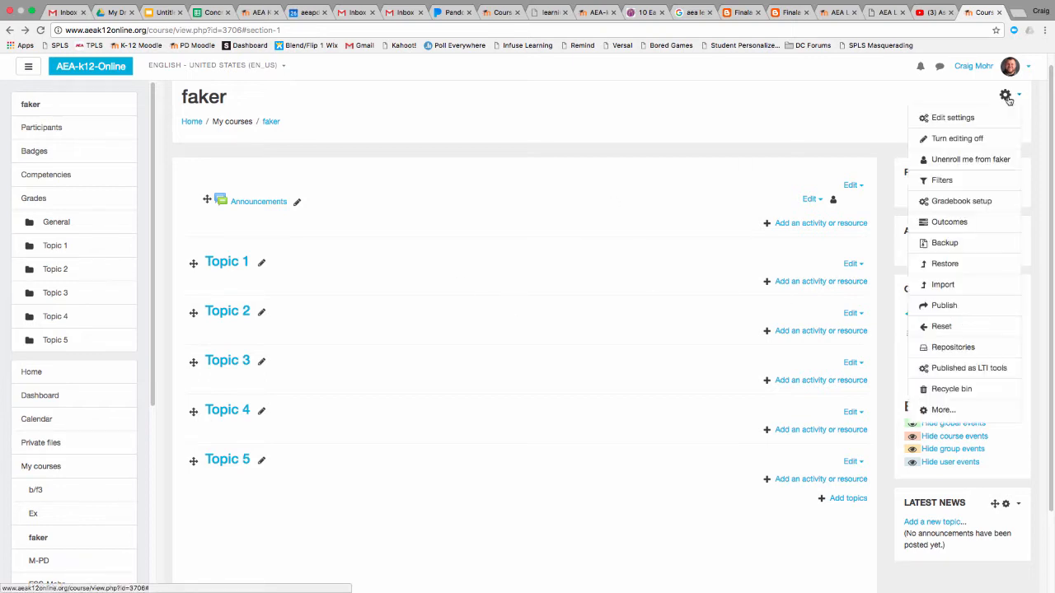
left_click(855, 174)
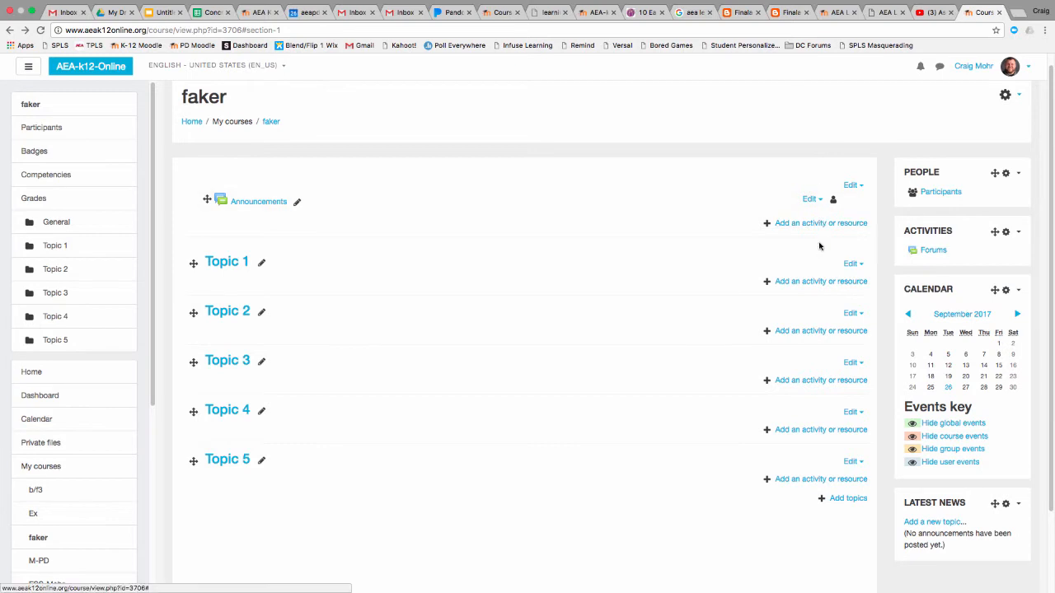
Add a new Assignment activity to Topic 1 and name it Test
left_click(821, 281)
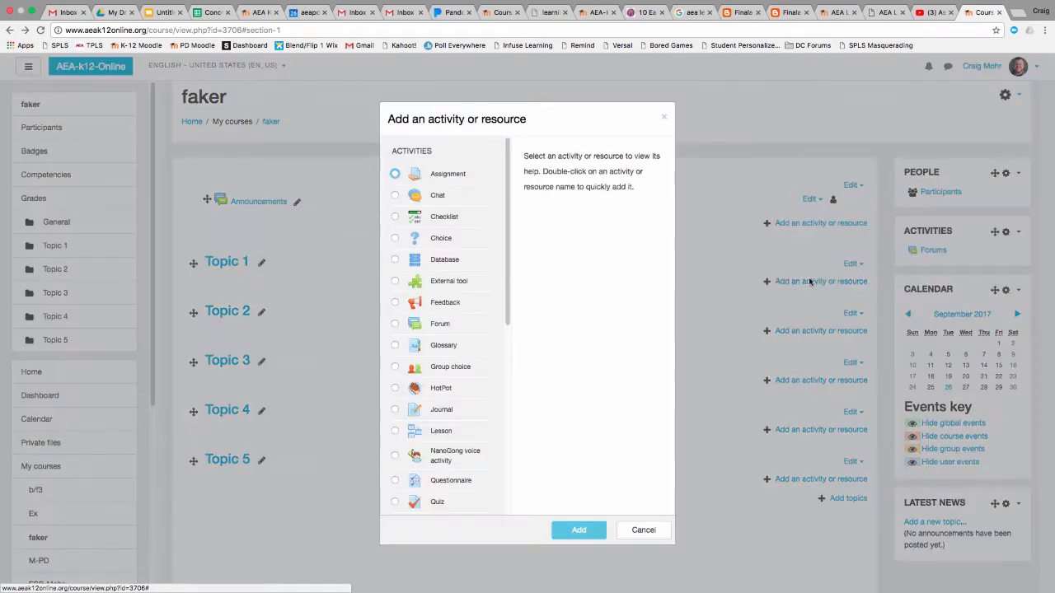
left_click(395, 174)
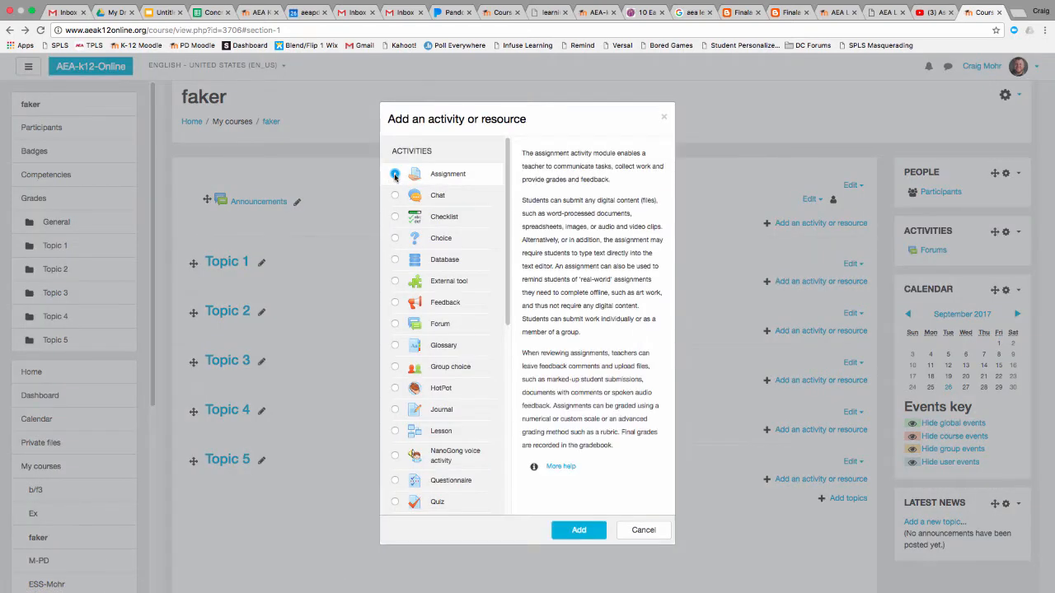
left_click(579, 530)
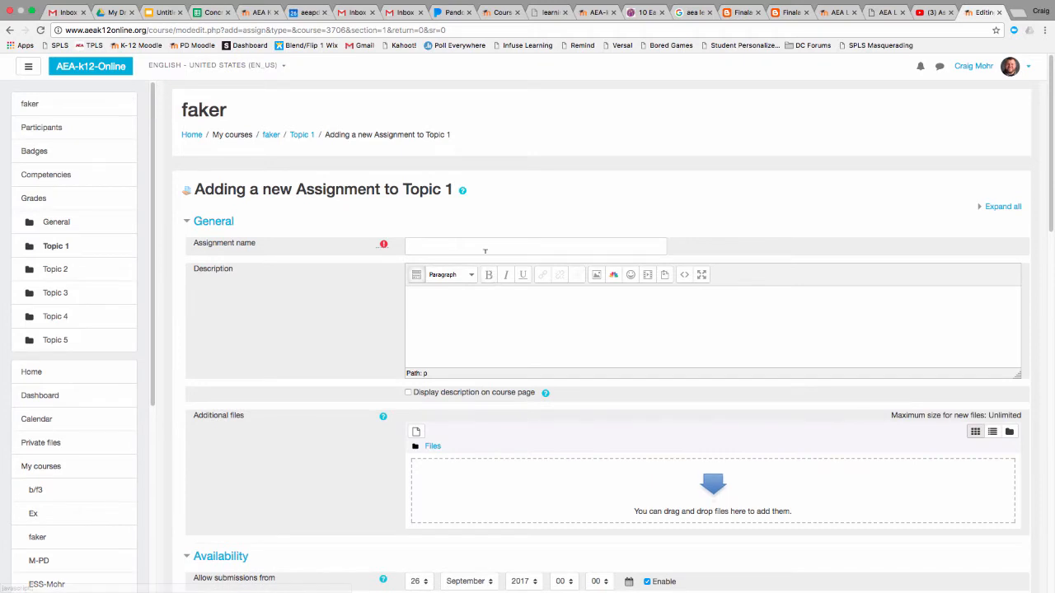
type("Test")
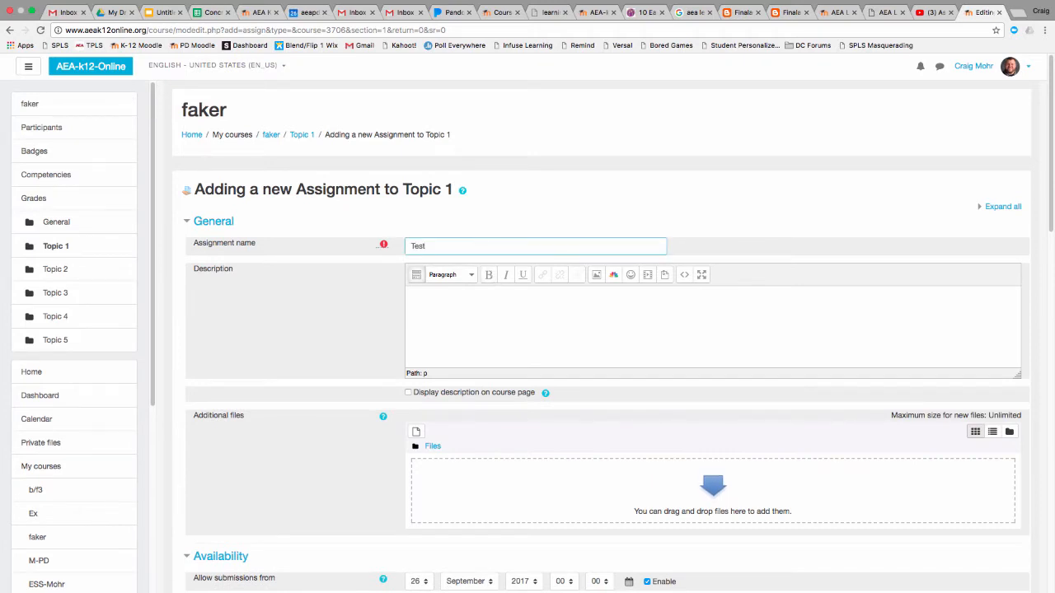
left_click(498, 314)
Set the assignment to allow submissions from day 27 of September 2017 at hour 08
scroll(498, 318, "down", 5)
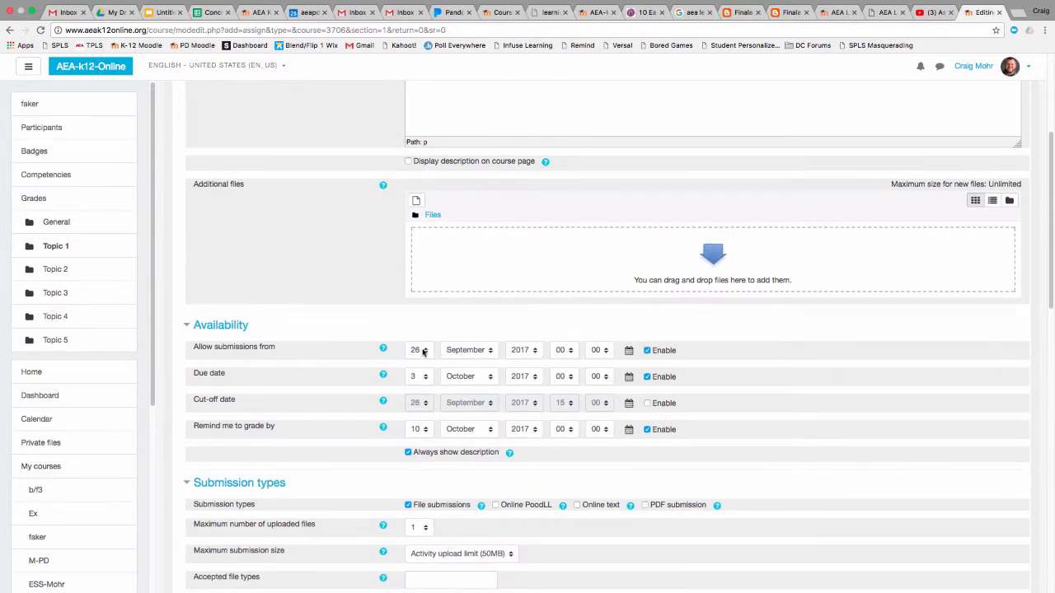
left_click(418, 350)
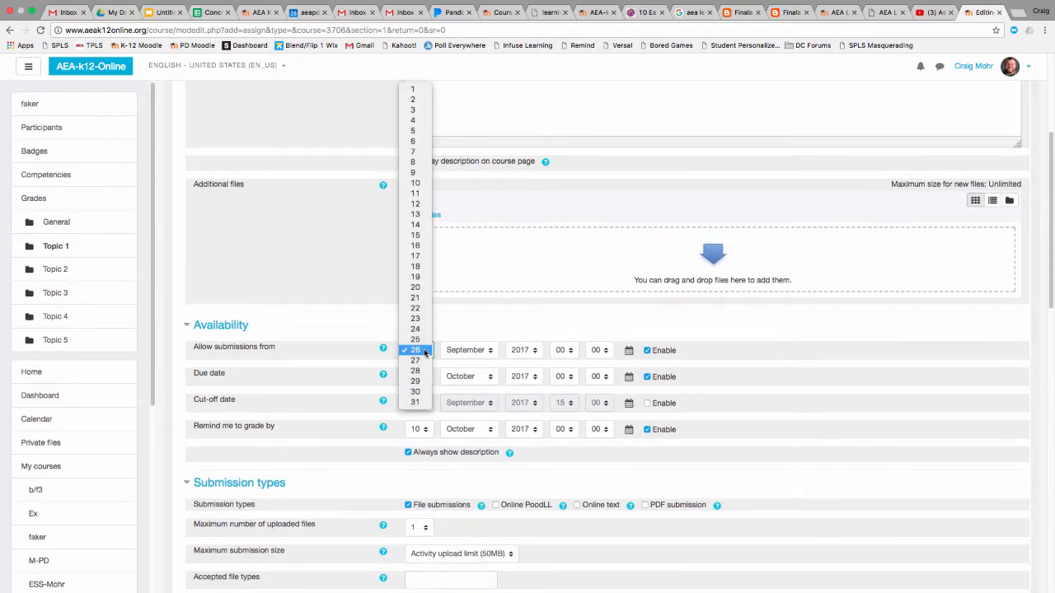
left_click(418, 360)
left_click(572, 350)
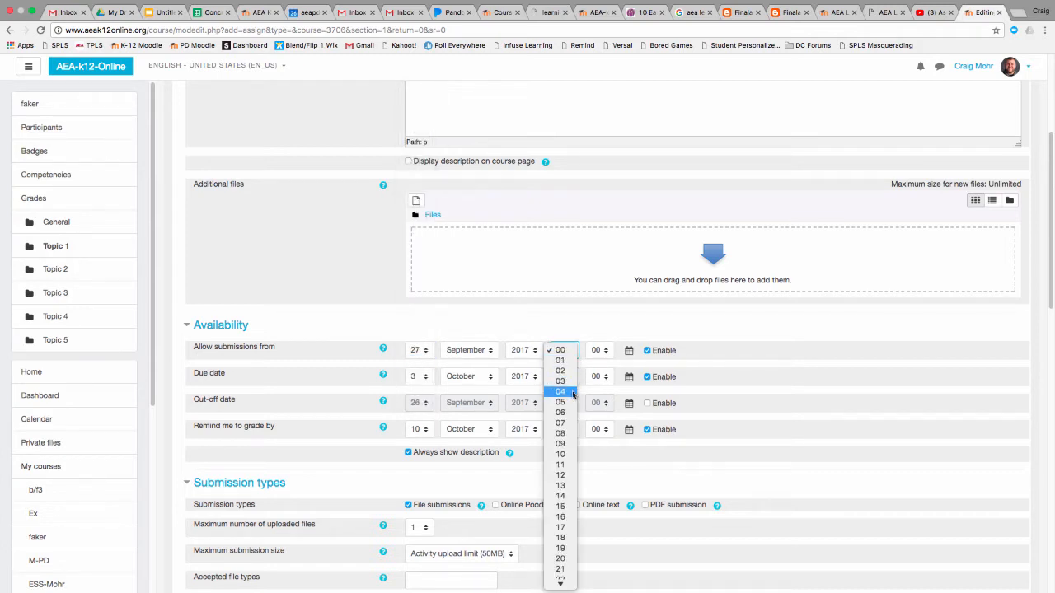
left_click(567, 433)
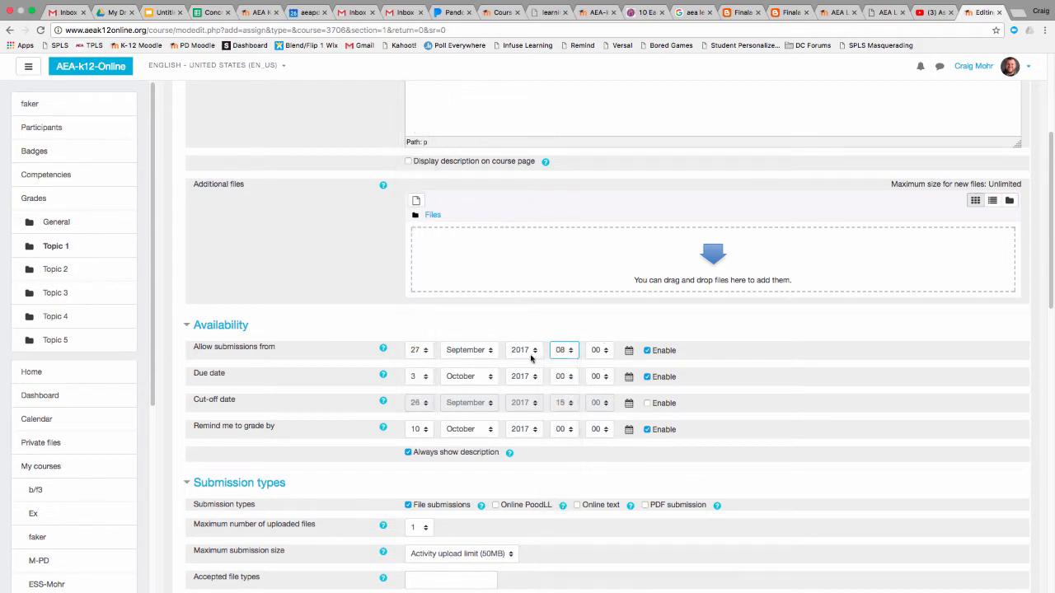
Set the time of the assignment's due date to 23:55
scroll(461, 367, "down", 1)
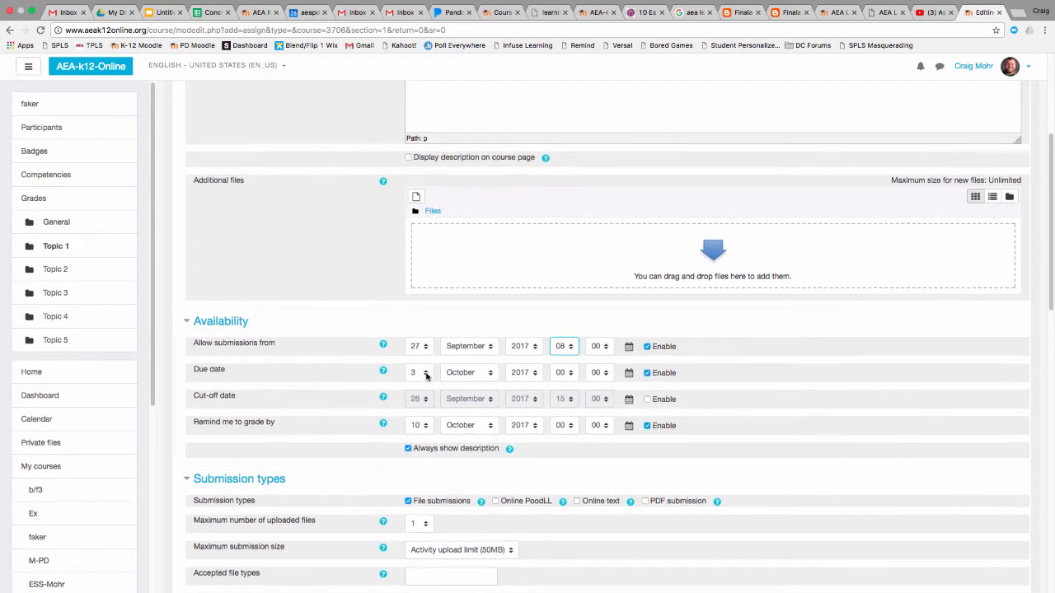
left_click(572, 375)
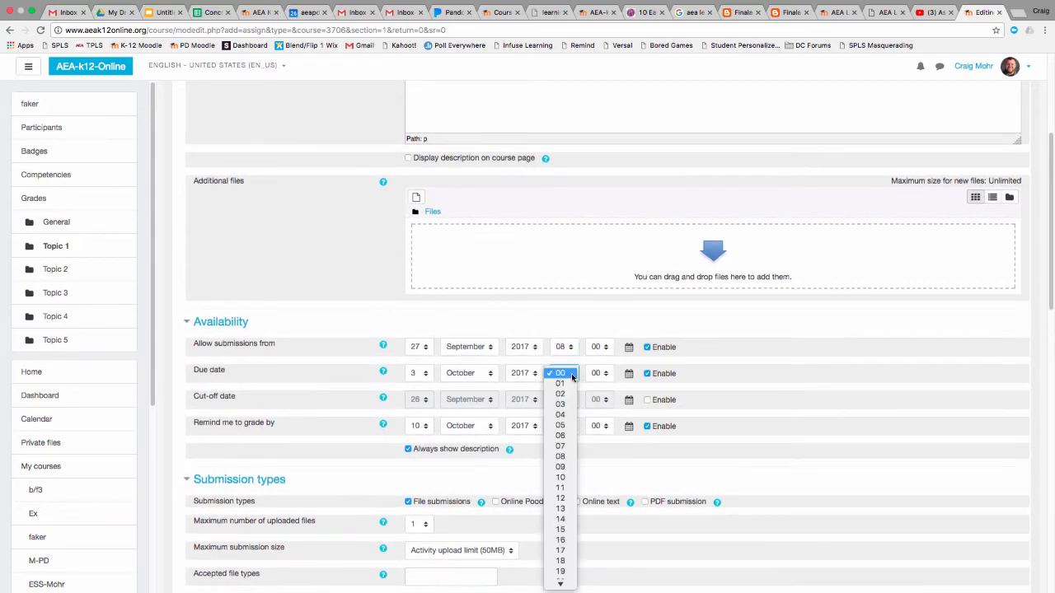
scroll(572, 377, "down", 3)
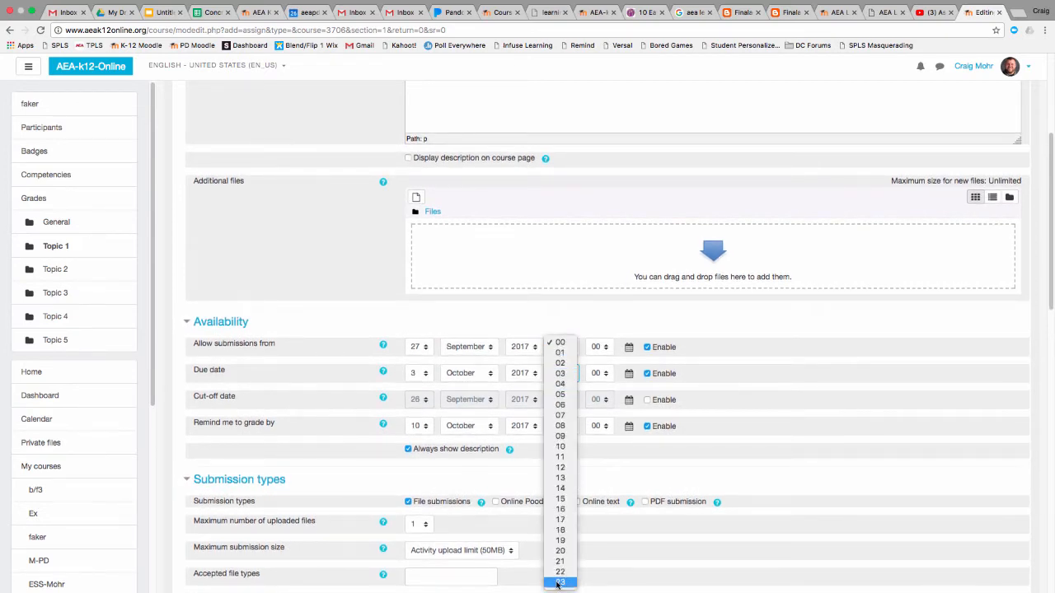
left_click(559, 584)
left_click(608, 371)
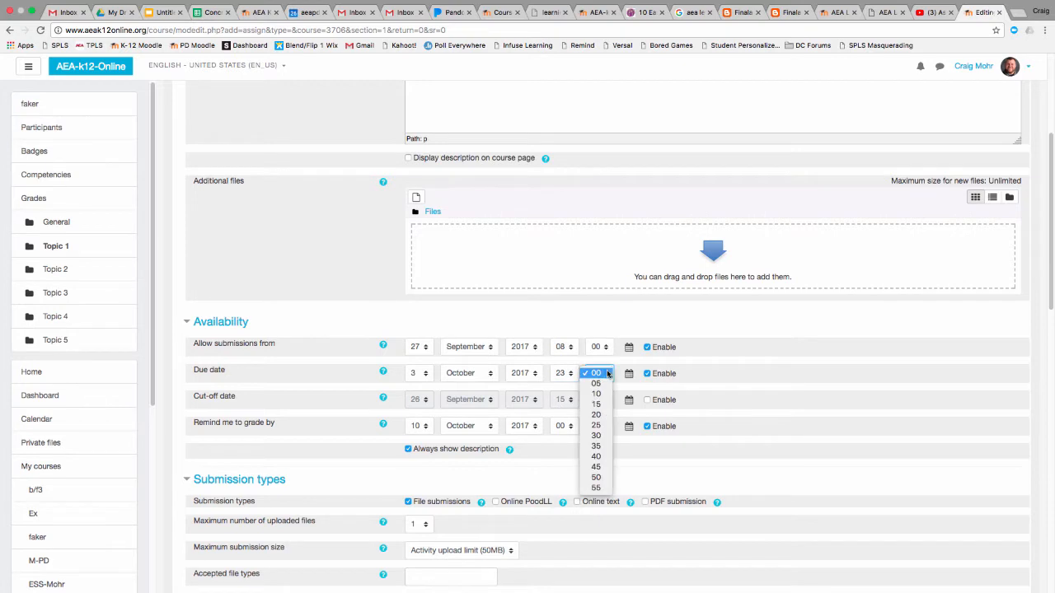
left_click(600, 492)
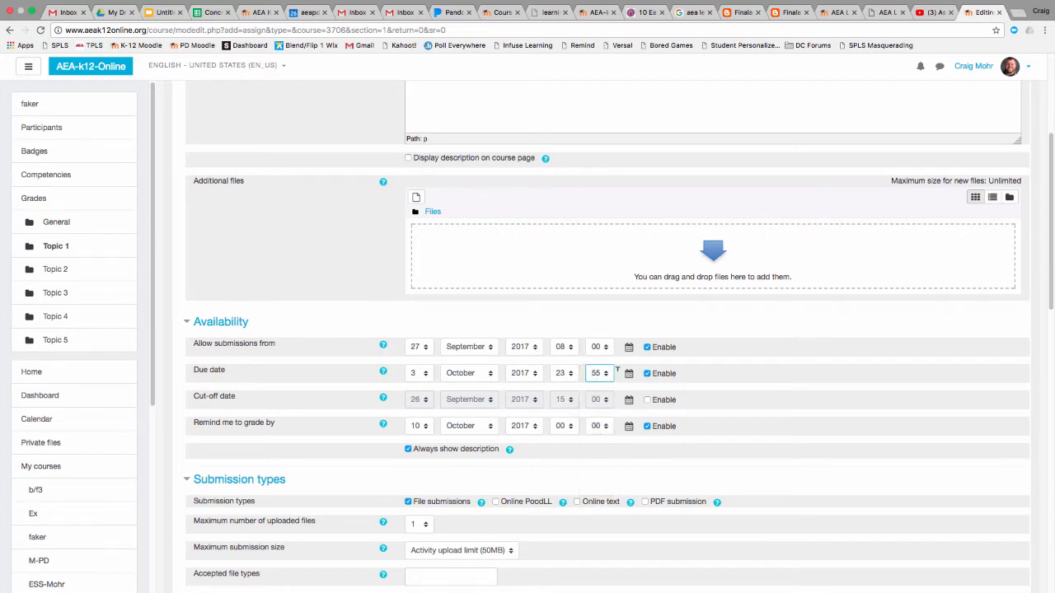
Change the assignment's due date to 2 October 2017 at 00:00
left_click(428, 374)
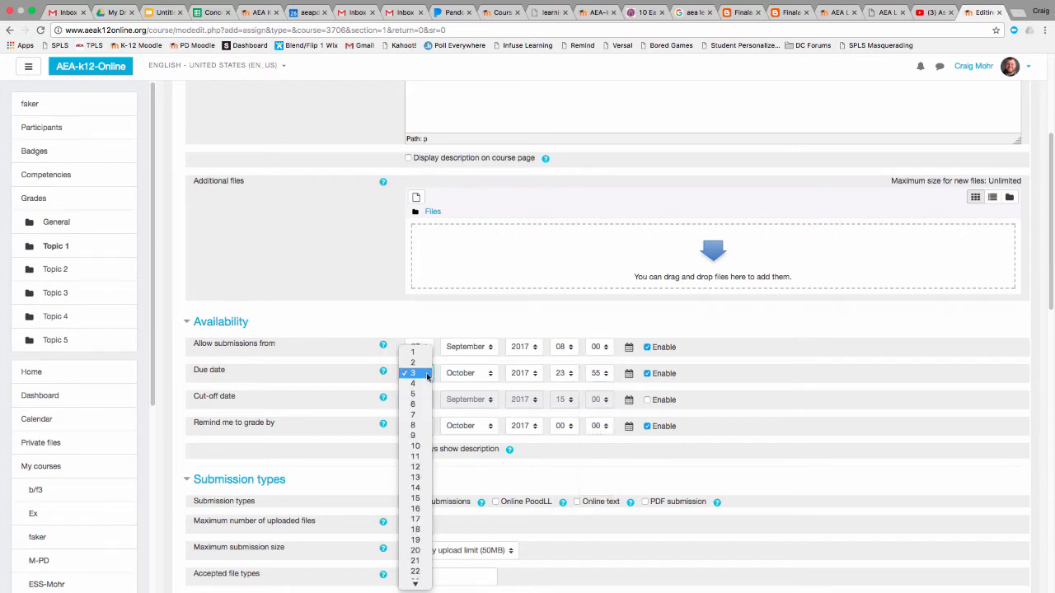
left_click(413, 363)
left_click(567, 374)
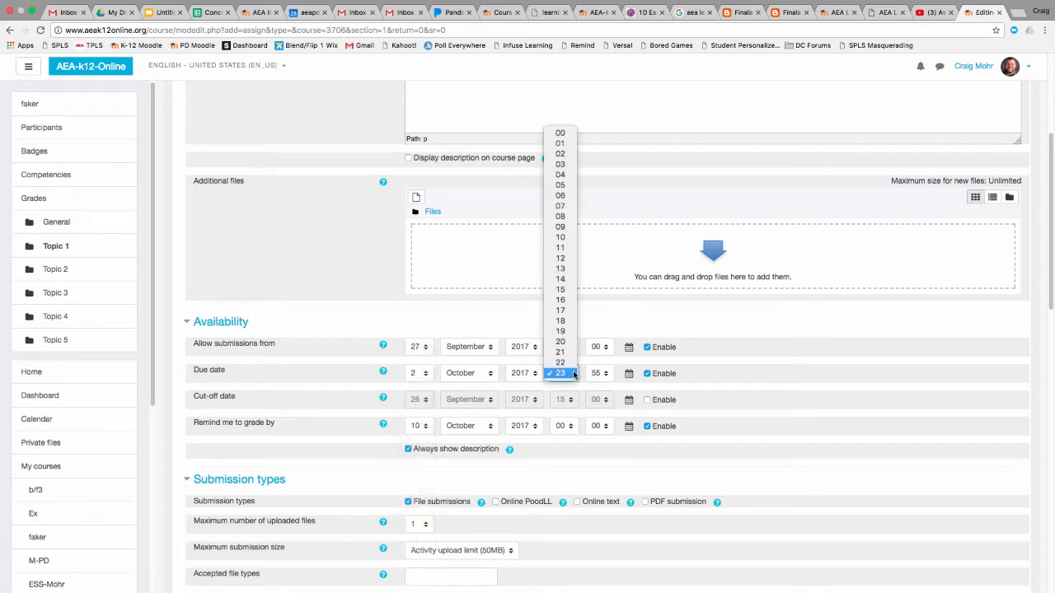
left_click(567, 133)
left_click(600, 375)
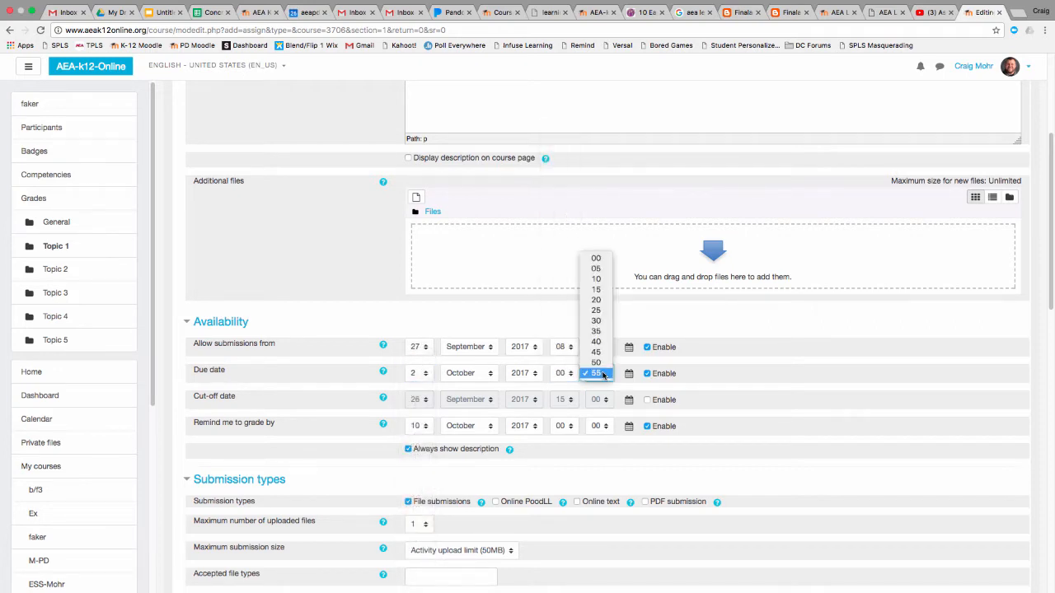
left_click(597, 258)
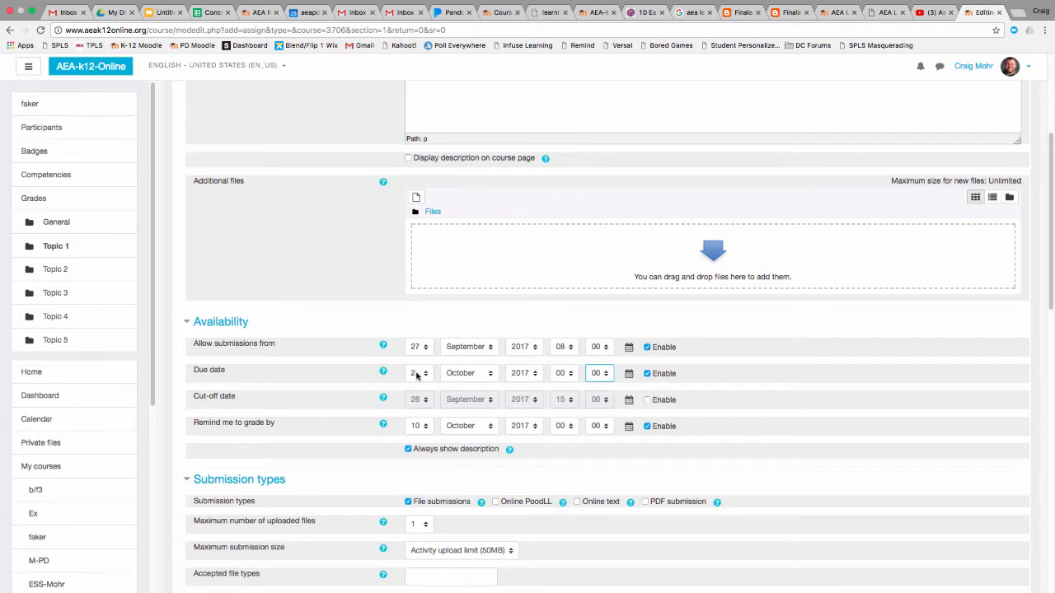
Enable the cut-off date and set it to 5 October 2017 at 00:00
left_click(648, 399)
left_click(419, 400)
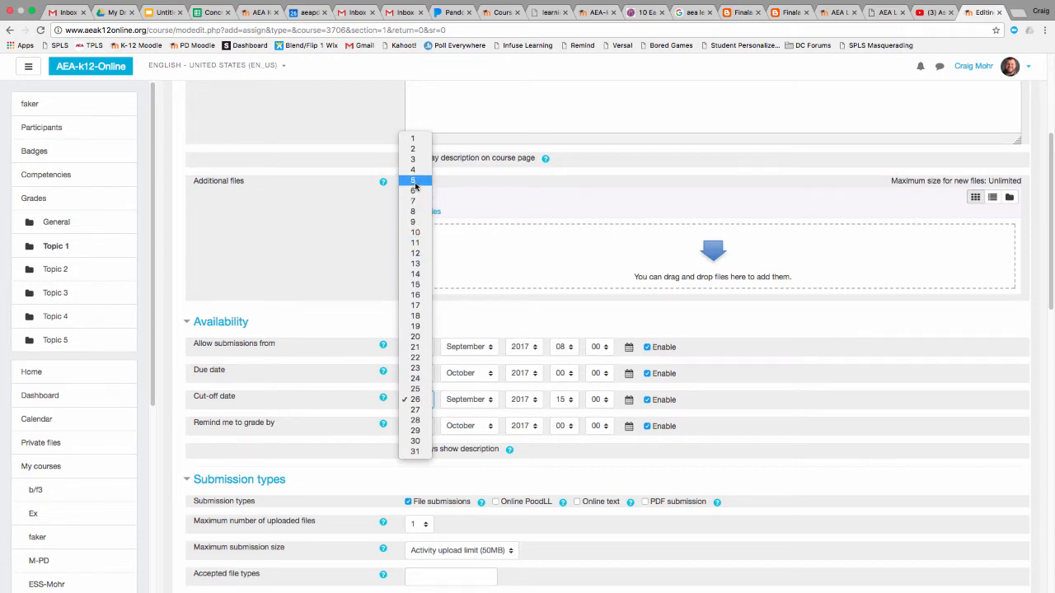
left_click(415, 181)
left_click(490, 401)
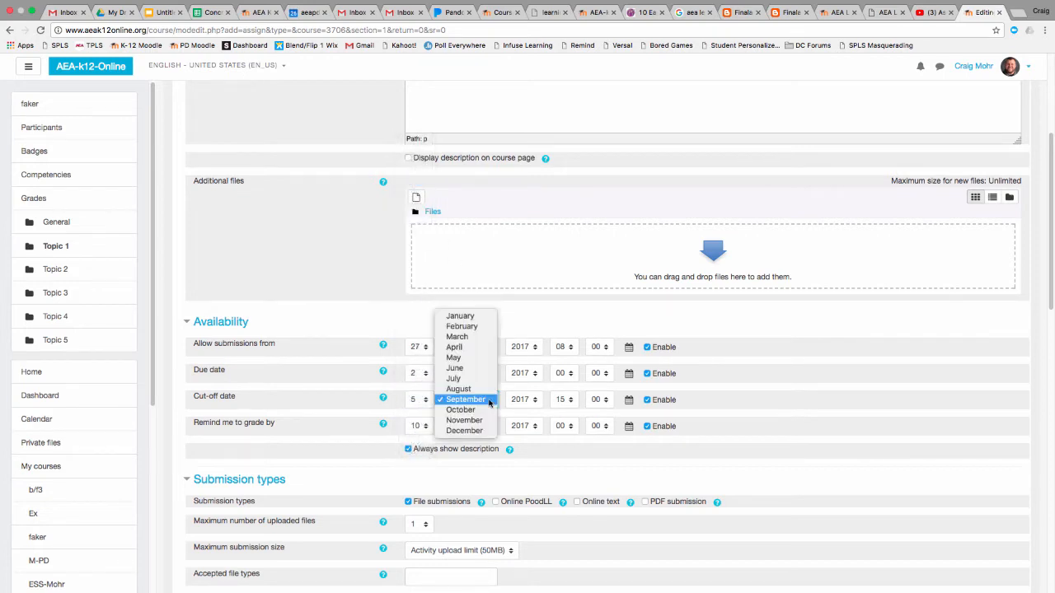
left_click(461, 409)
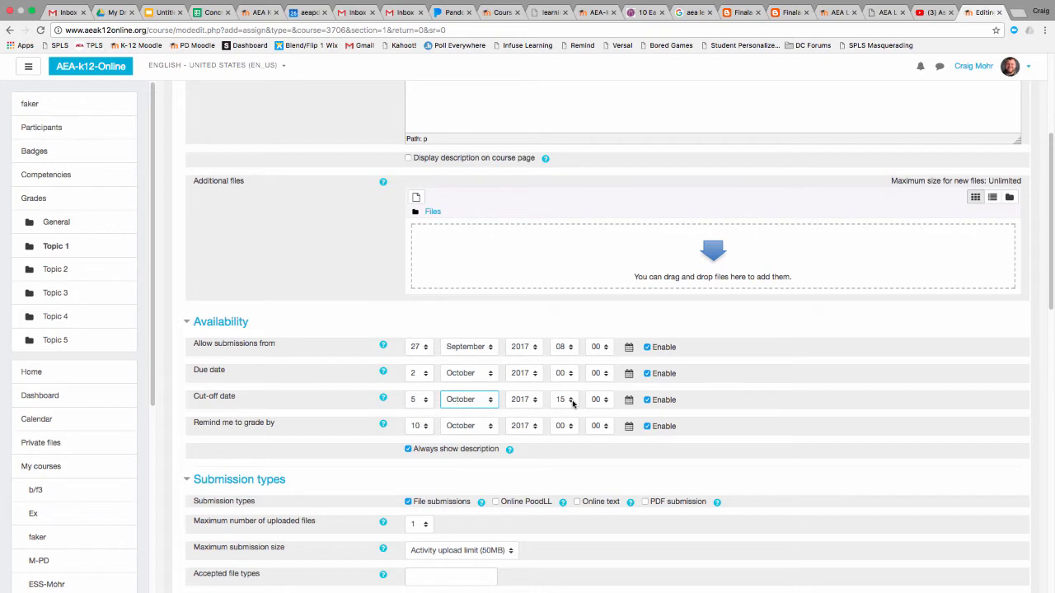
left_click(573, 403)
left_click(561, 245)
left_click(601, 400)
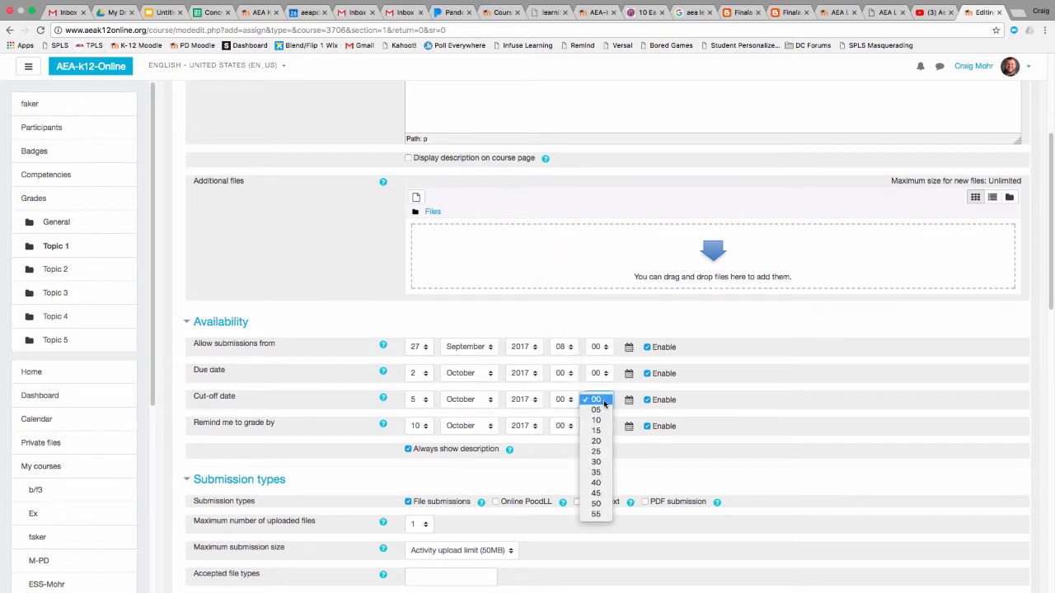
left_click(601, 401)
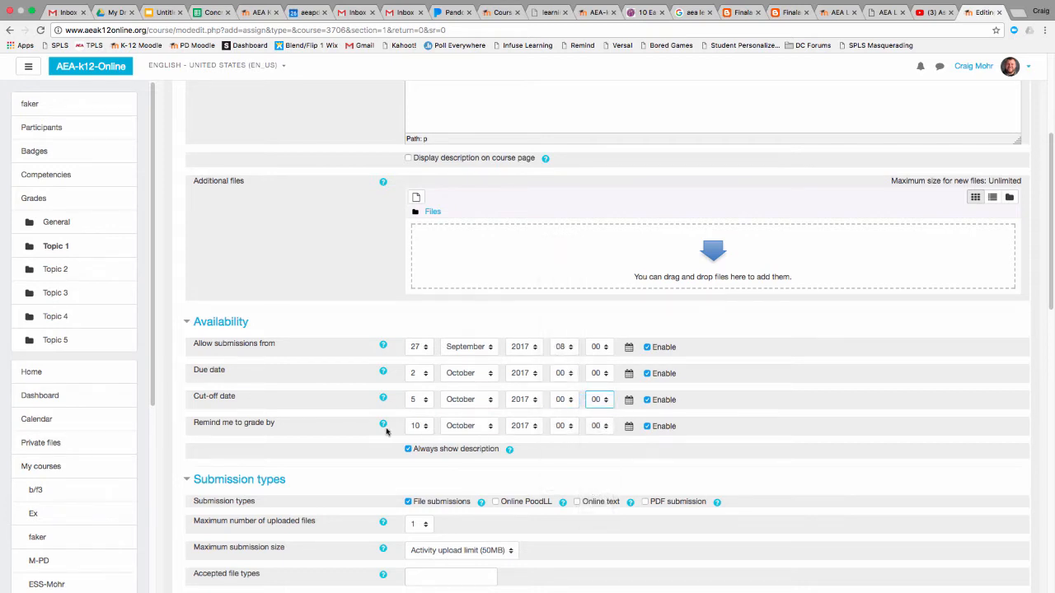
Disable the Remind me to grade by date and the Always show description option
left_click(647, 428)
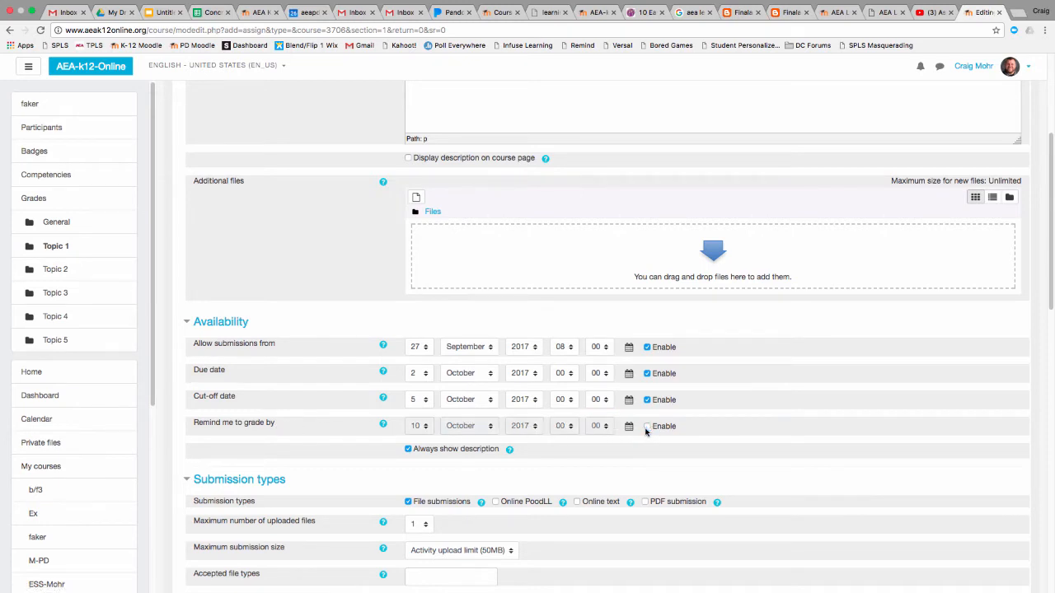
scroll(648, 441, "down", 2)
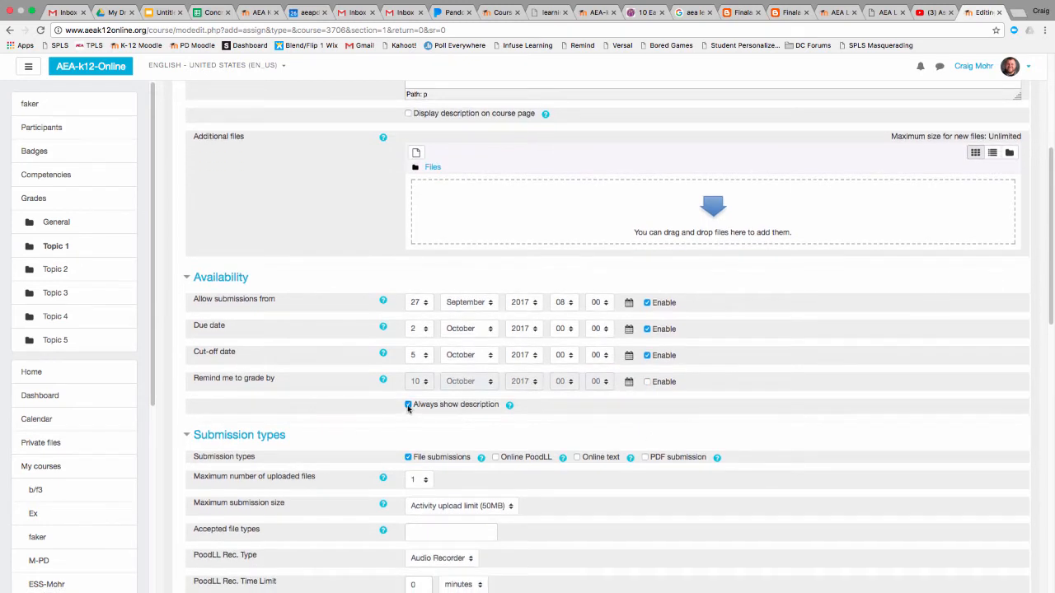
left_click(407, 405)
Switch the assignment's submission type from File submissions to PDF submission
scroll(461, 437, "down", 5)
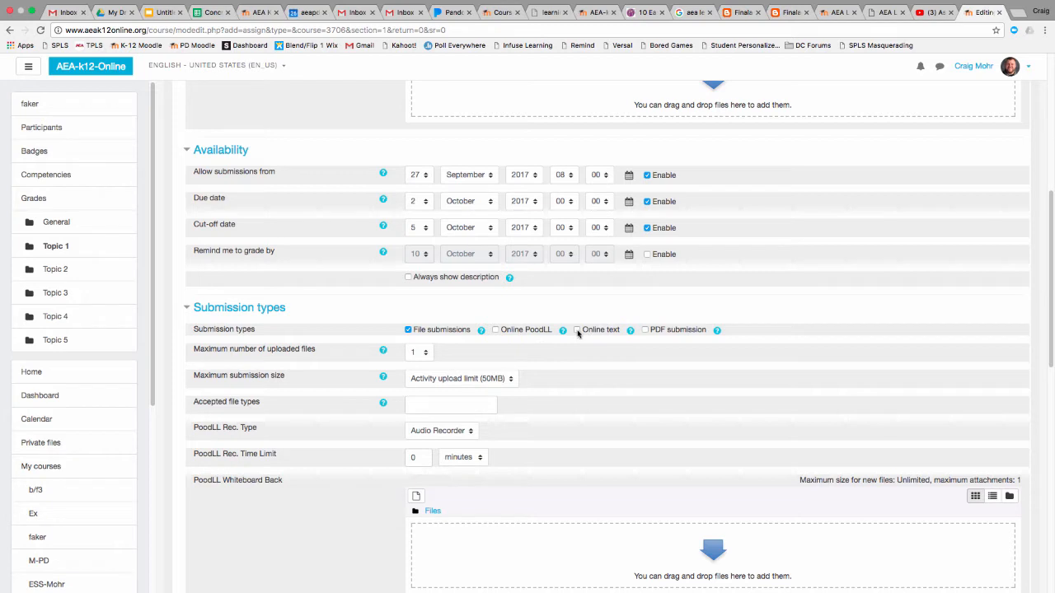
left_click(408, 330)
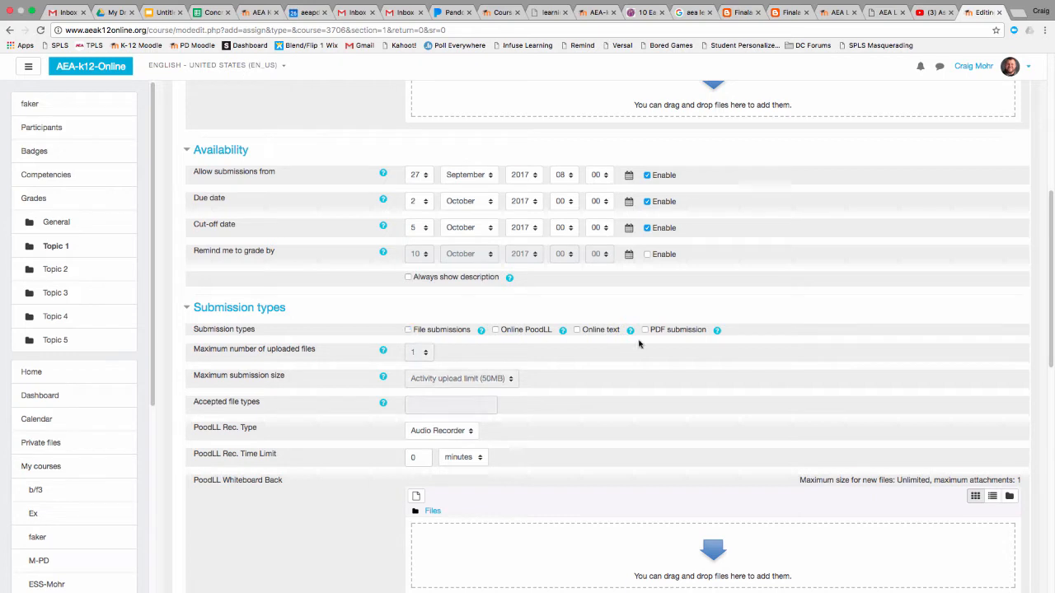
left_click(644, 330)
Set the maximum number of uploaded PDFs to 1 and their maximum submission size to Course upload limit (0 bytes)
scroll(651, 366, "down", 2)
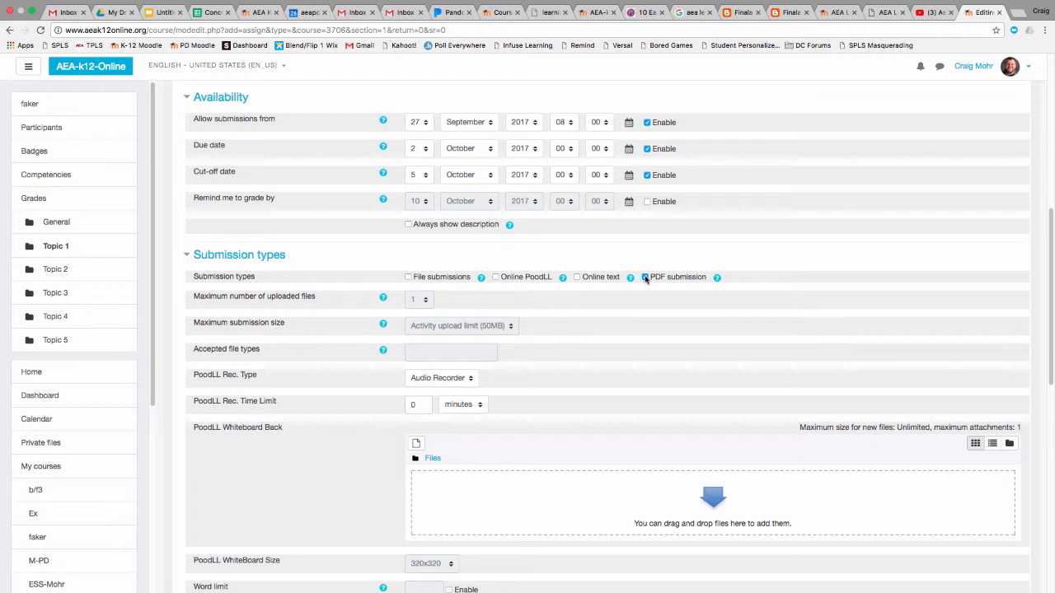
scroll(635, 284, "down", 2)
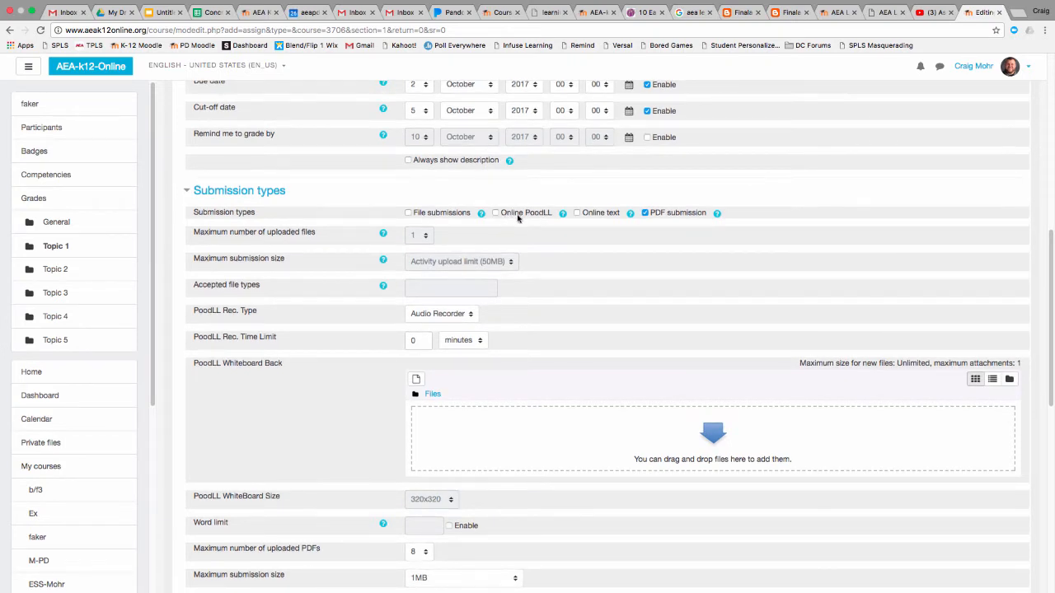
scroll(499, 209, "down", 1)
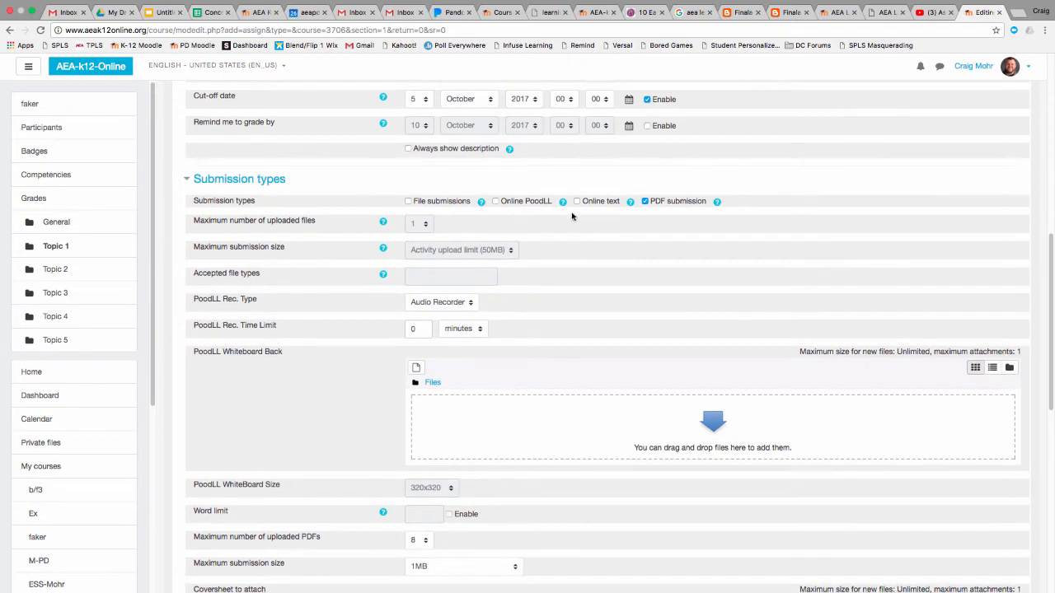
scroll(591, 221, "down", 1)
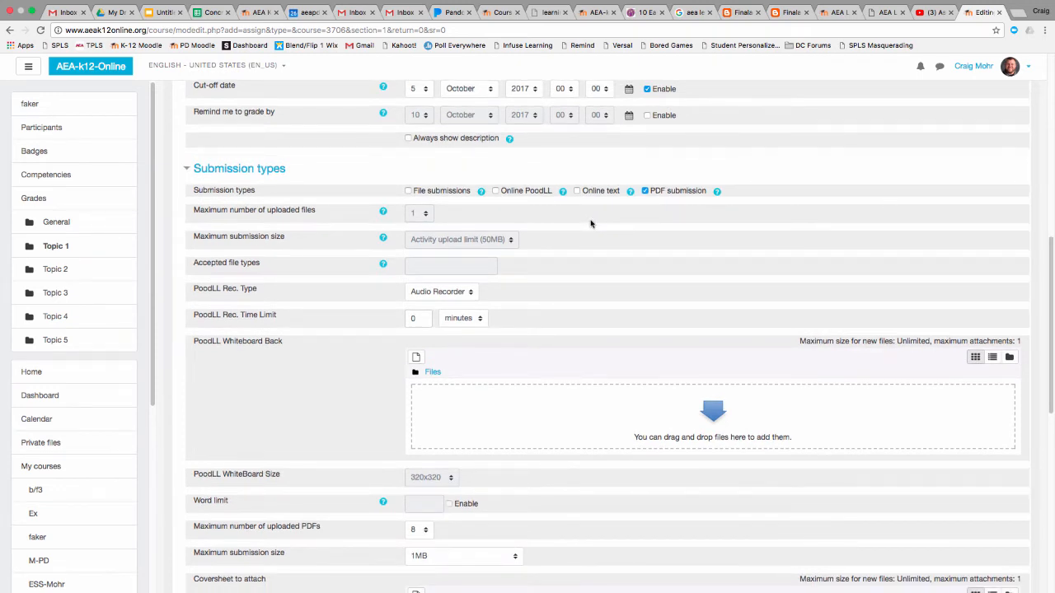
scroll(617, 381, "down", 8)
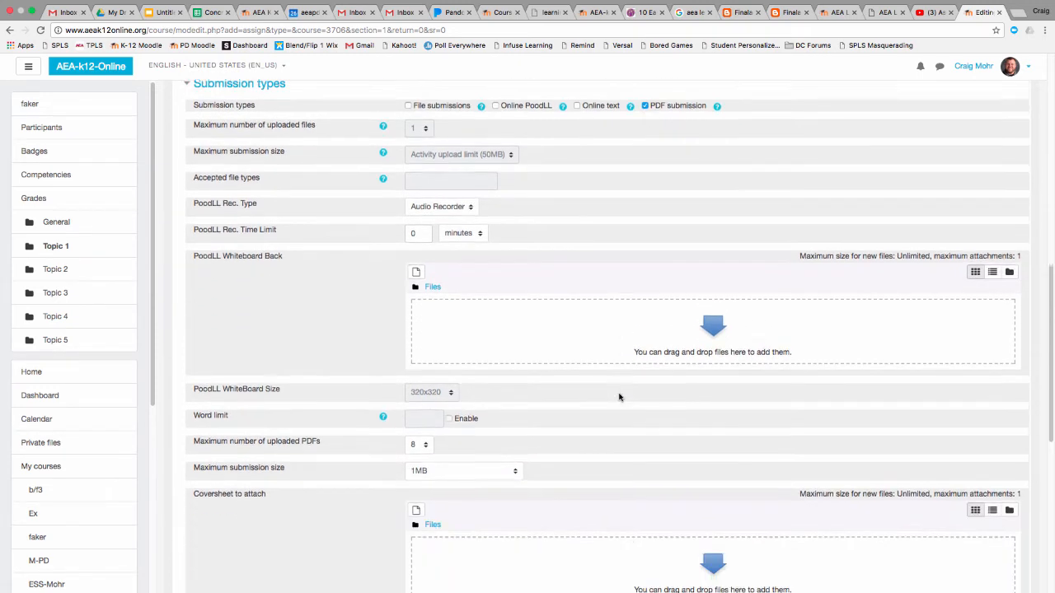
left_click(418, 387)
left_click(413, 317)
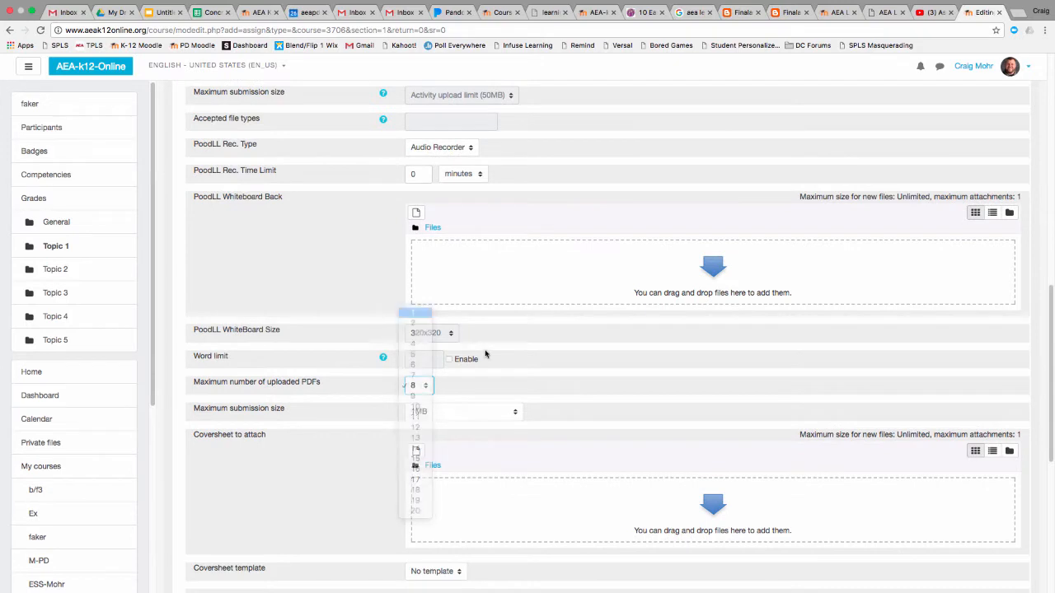
left_click(514, 417)
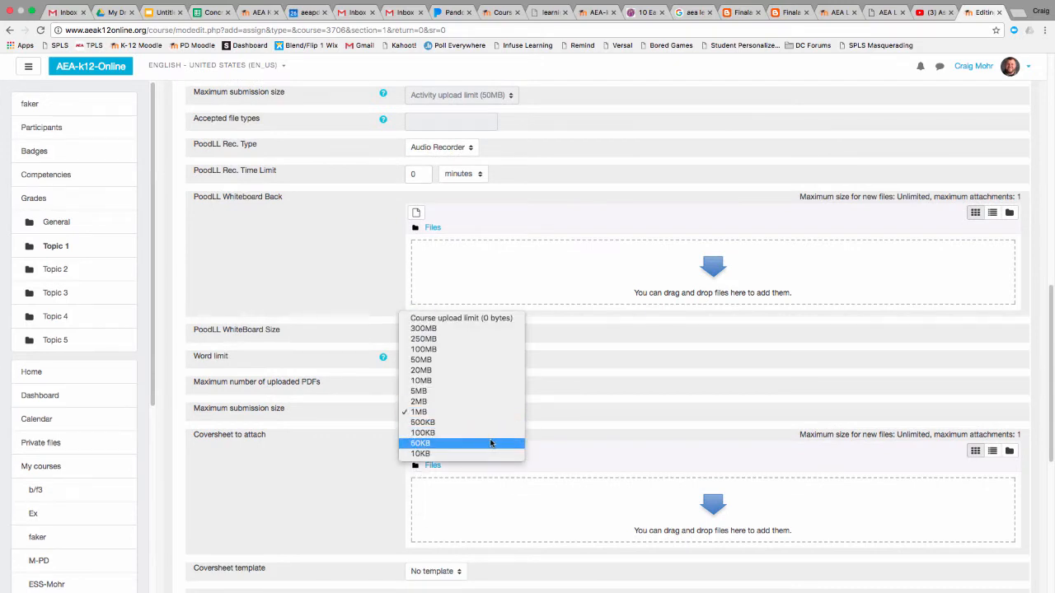
left_click(458, 318)
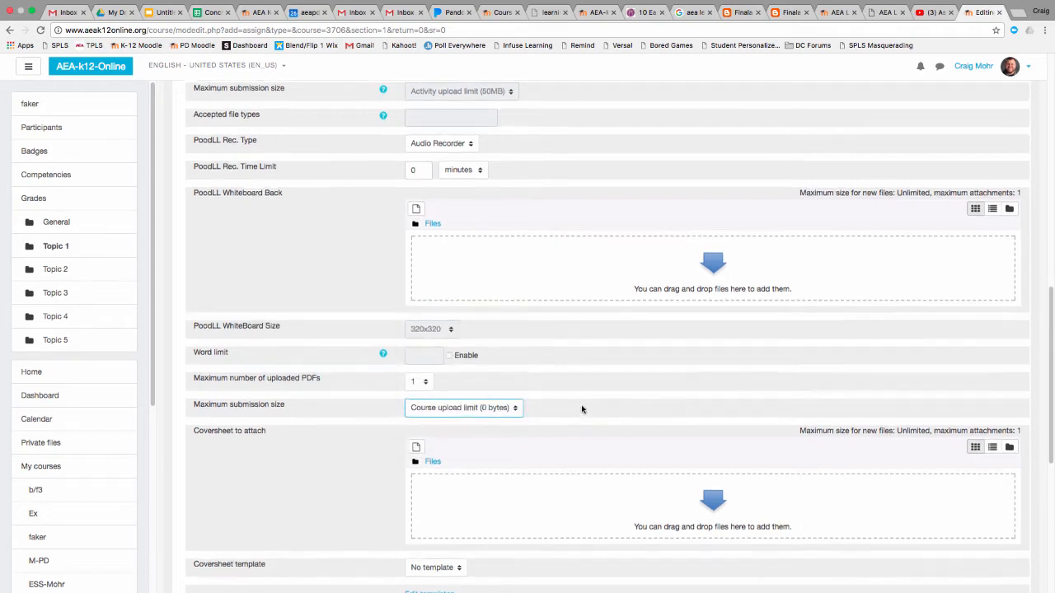
Save the assignment and return to the faker course page
scroll(581, 410, "down", 10)
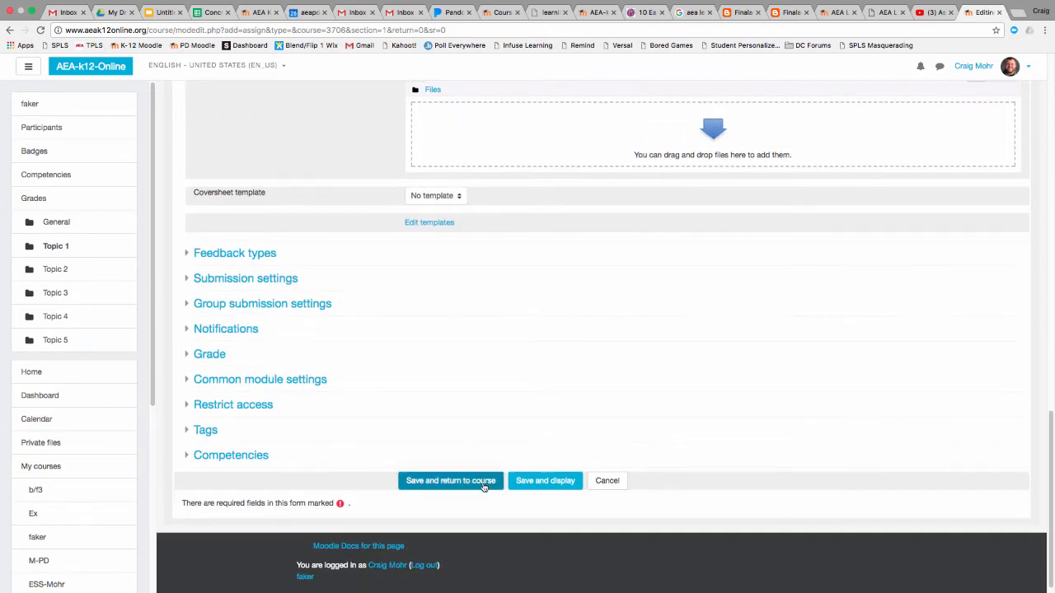
scroll(479, 487, "down", 1)
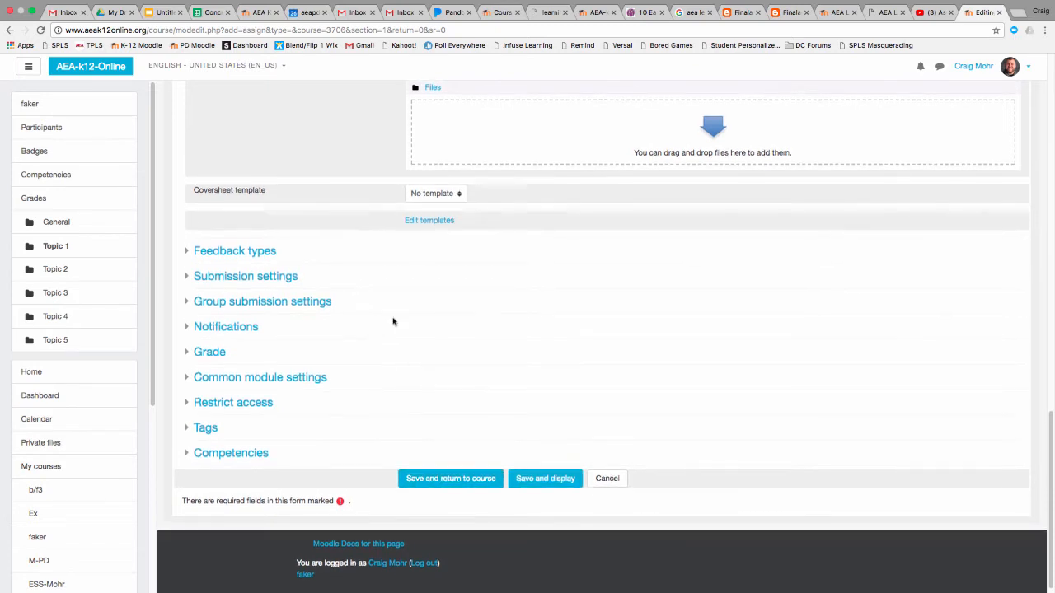
left_click(421, 477)
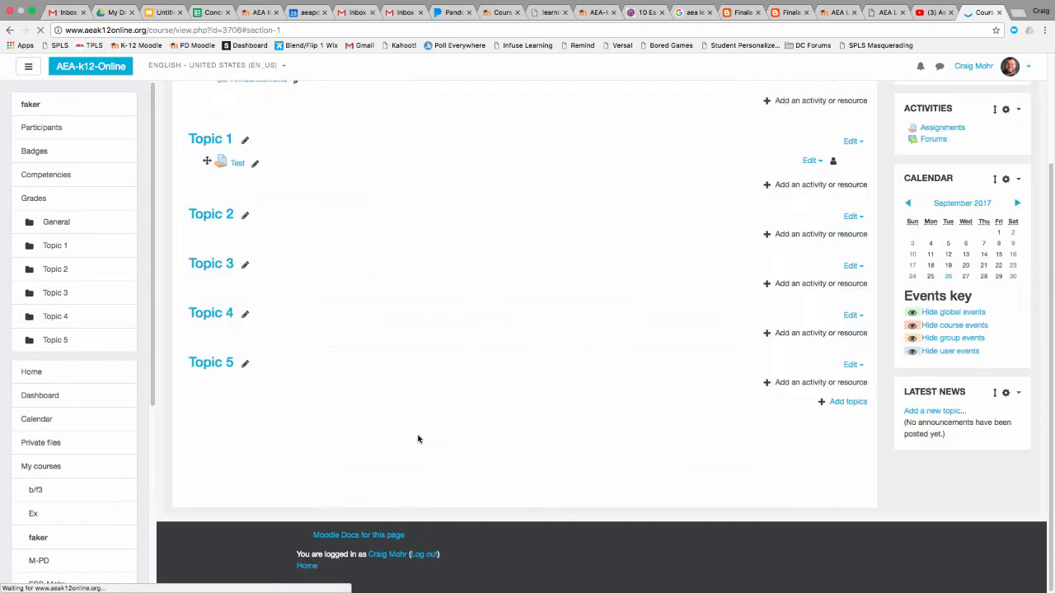
scroll(384, 367, "up", 3)
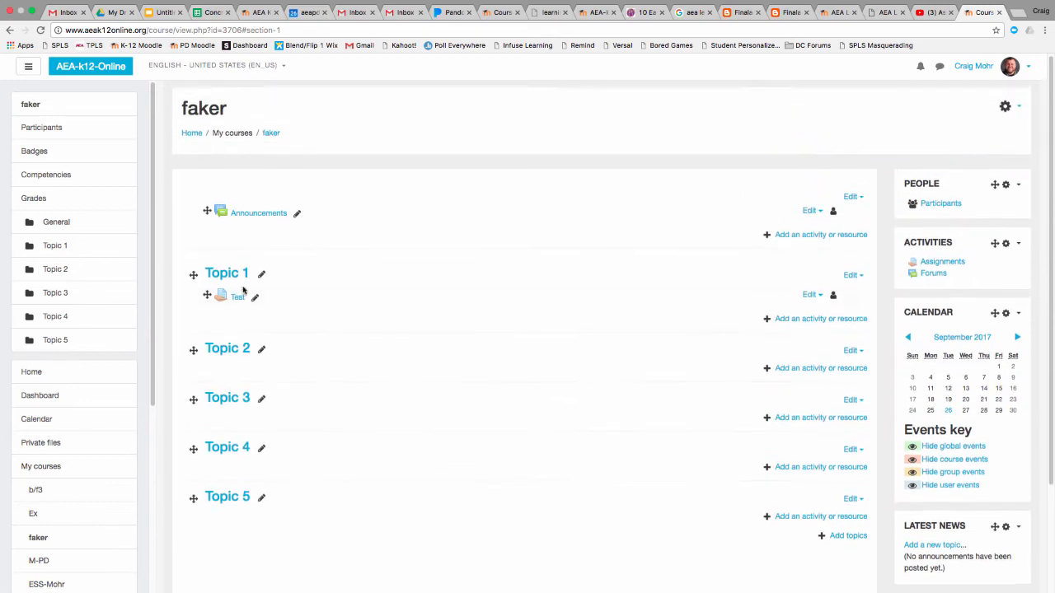
Open the advanced grading settings of the Test assignment and change the active grading method to Rubric
left_click(238, 301)
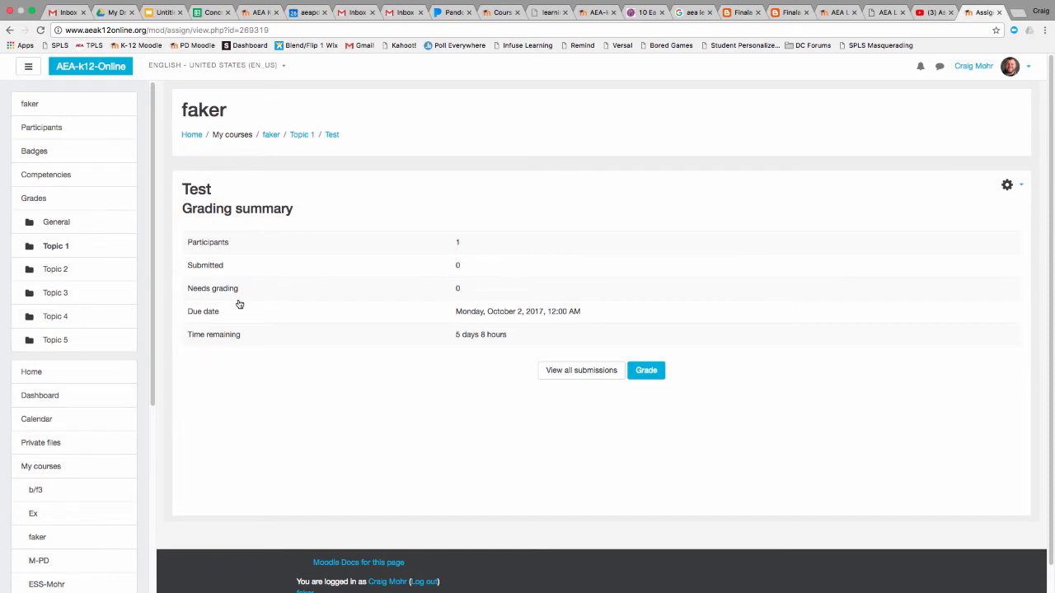
left_click(1007, 185)
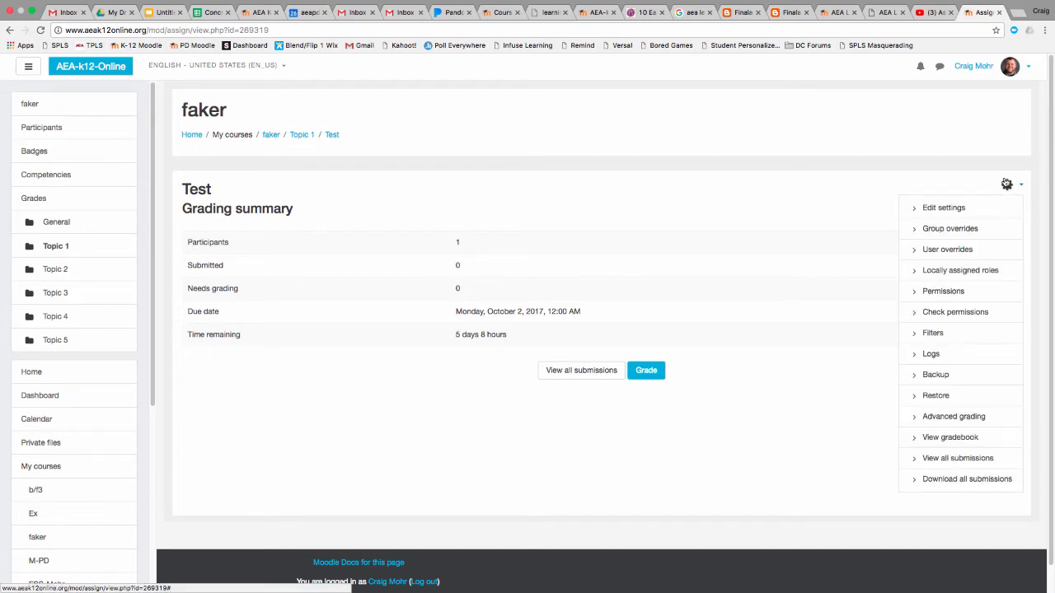
left_click(954, 417)
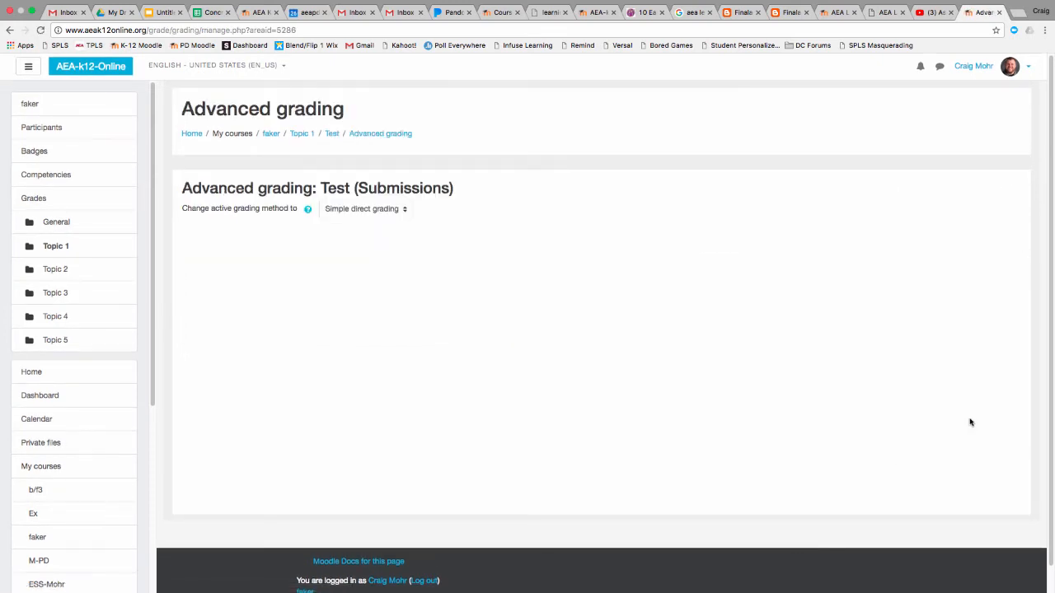
left_click(370, 210)
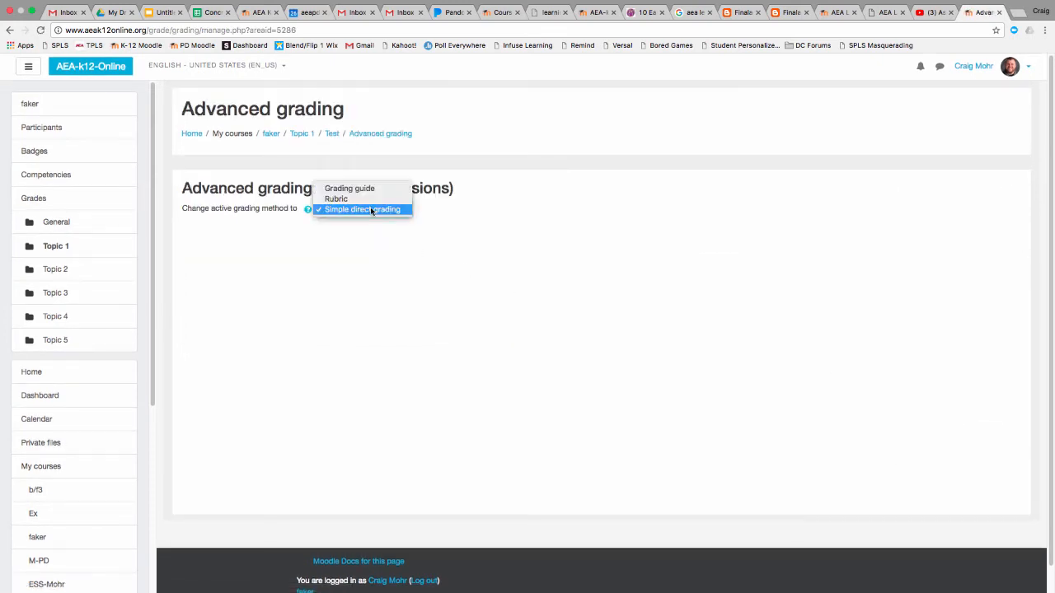
left_click(364, 198)
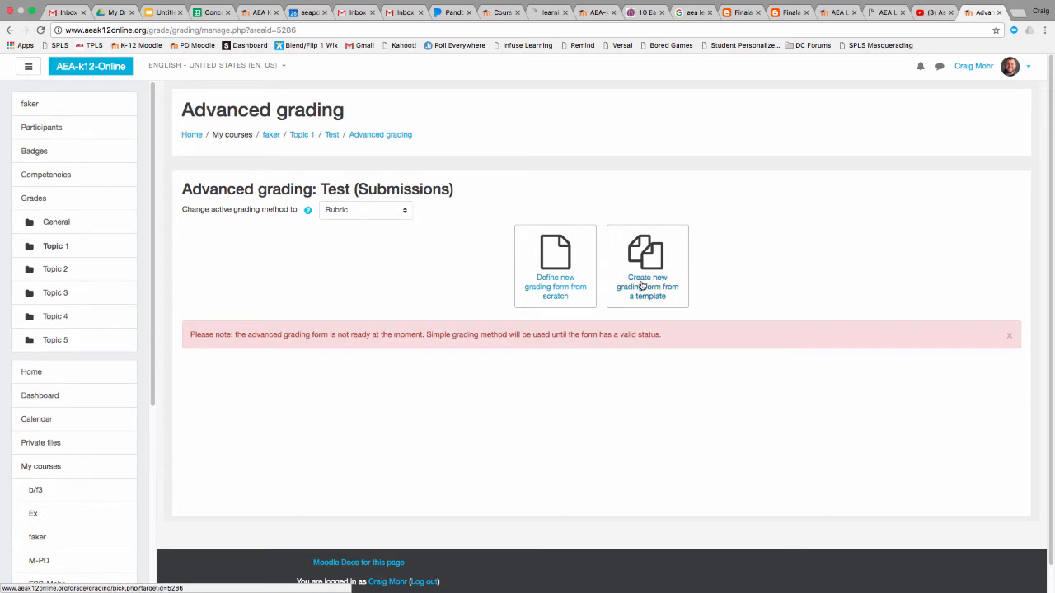
Define a new grading form from scratch and name it Test Rubric
left_click(568, 292)
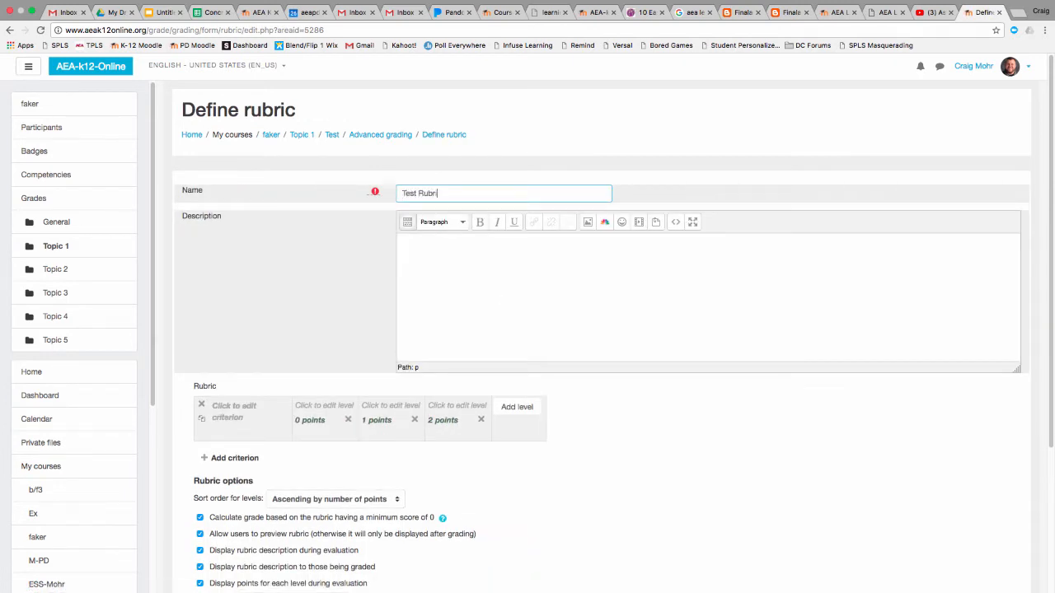
left_click(466, 276)
Add two more criteria to the rubric and set the level sort order to Descending by number of points
scroll(483, 276, "down", 2)
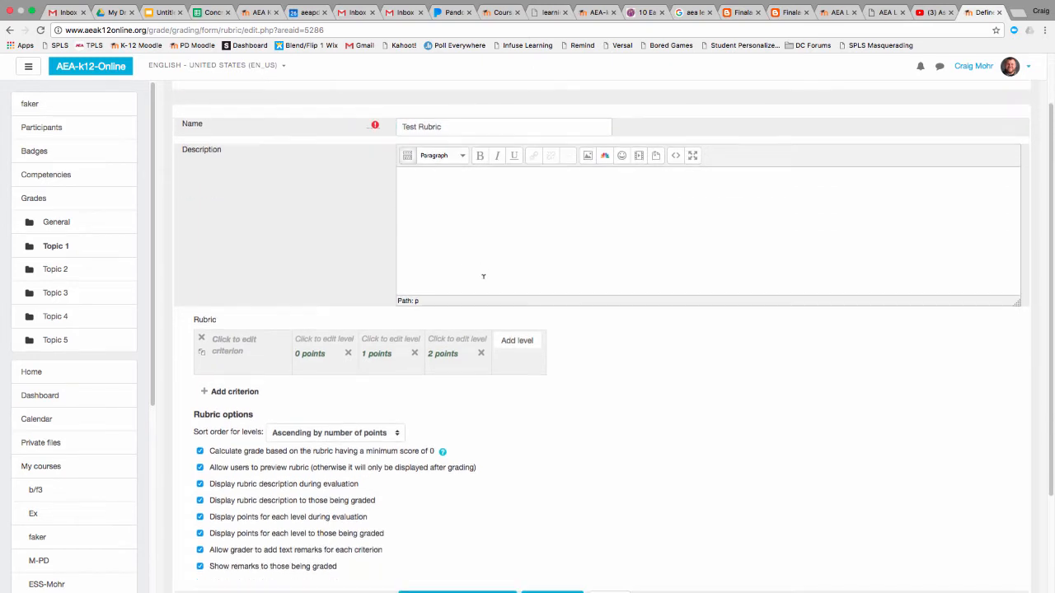
scroll(235, 399, "down", 1)
left_click(234, 394)
left_click(239, 451)
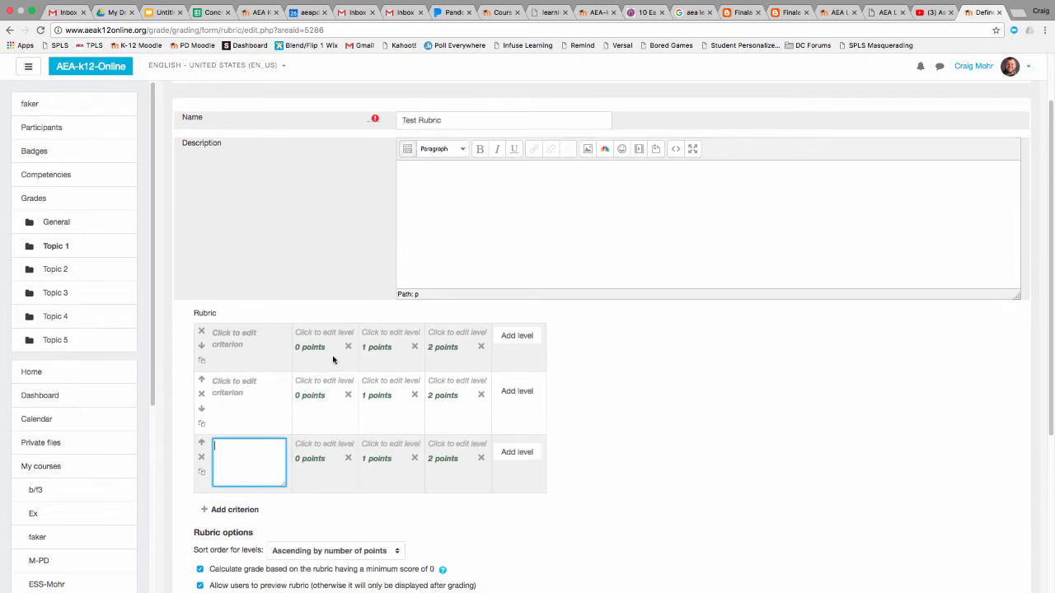
left_click(284, 546)
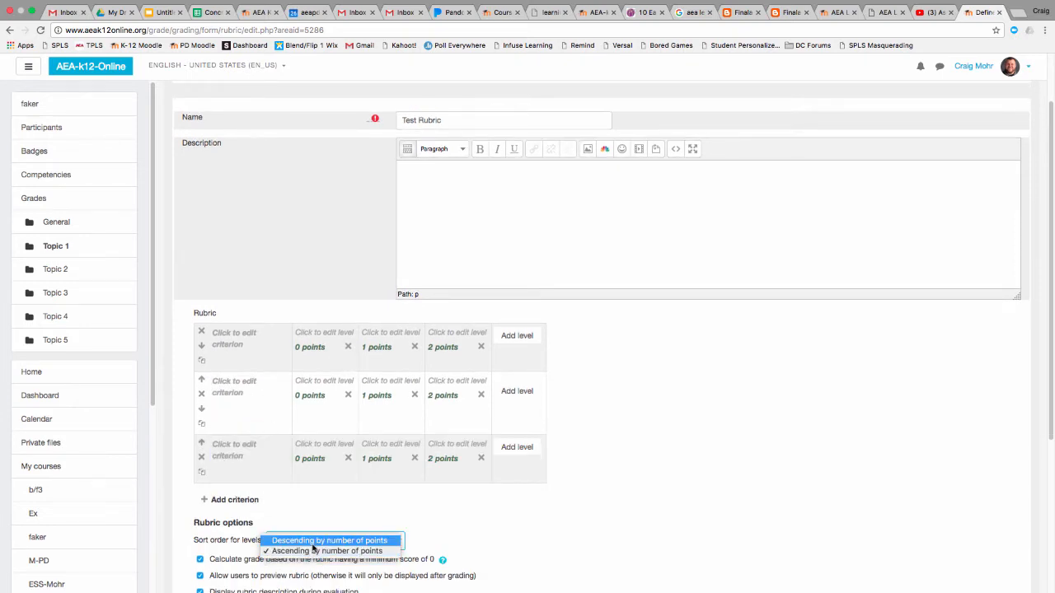
left_click(363, 539)
Set the first criterion's levels to 3, 2 and 1 points and add a fourth level worth 0 points
scroll(346, 486, "down", 2)
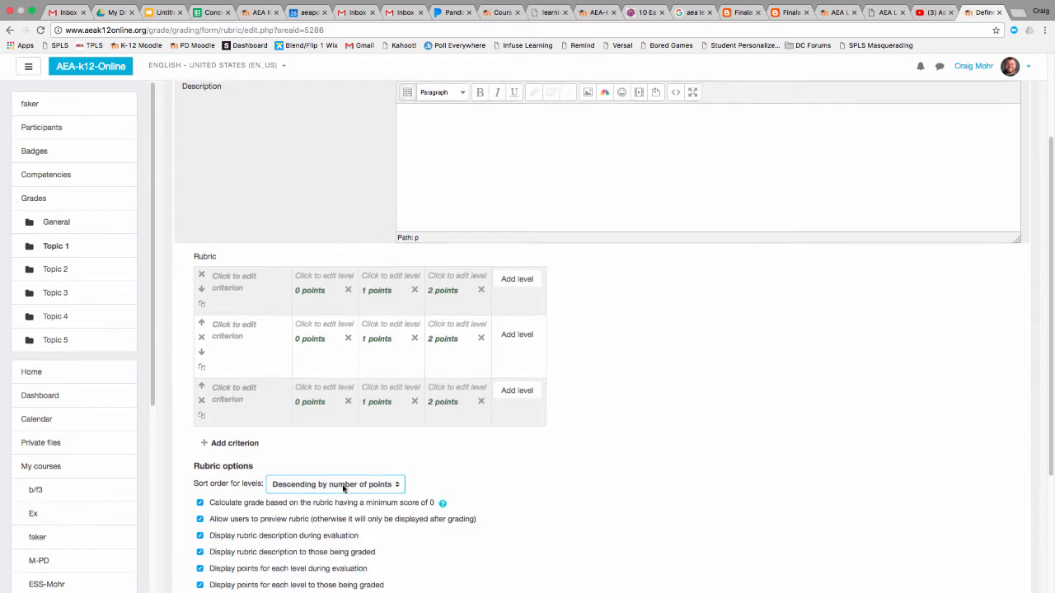
left_click(330, 295)
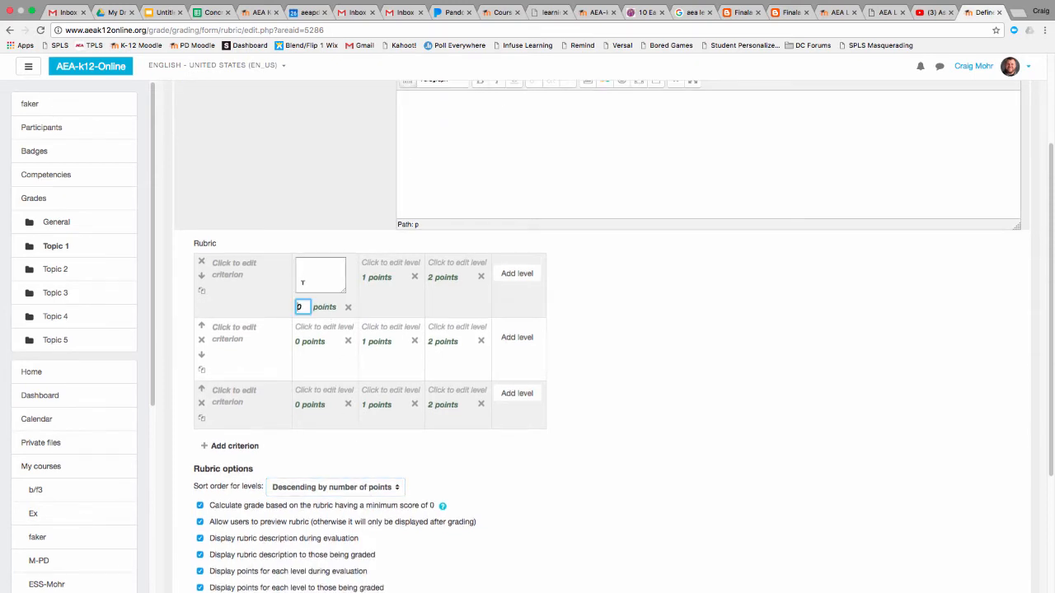
type("3")
left_click(392, 278)
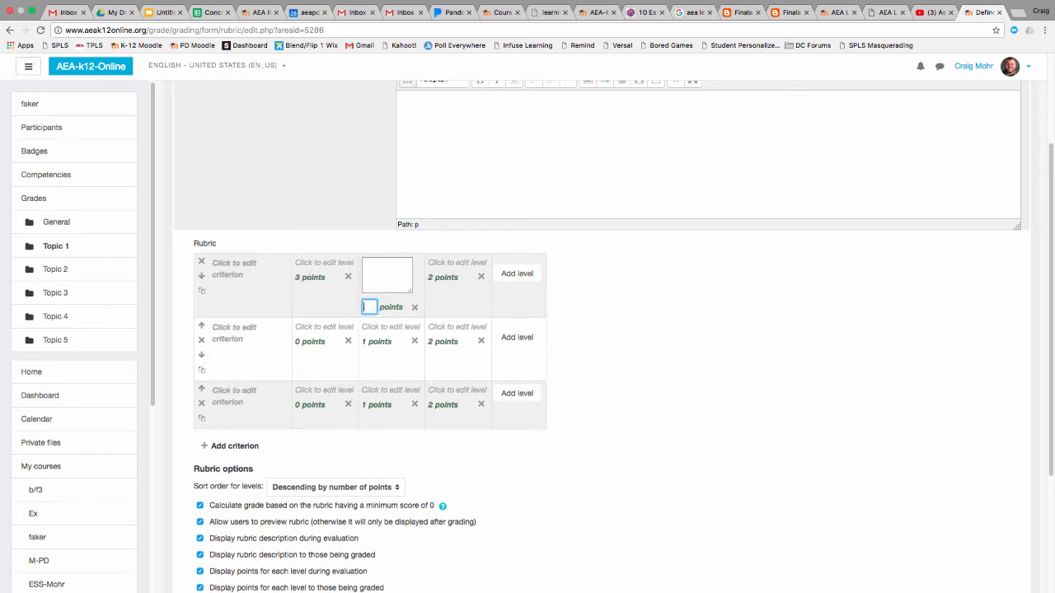
left_click(436, 277)
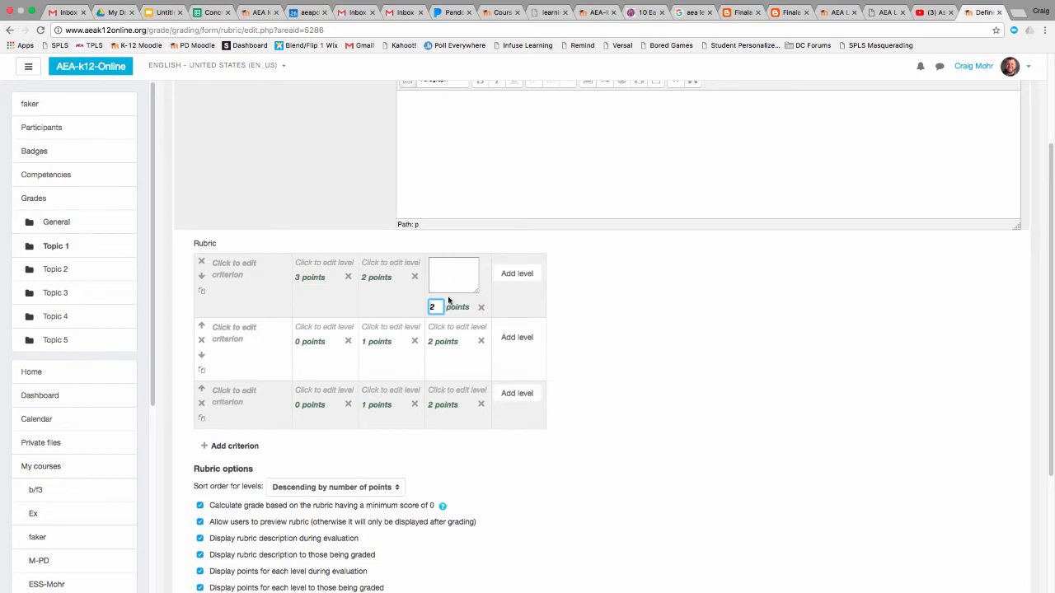
key("BackSpace")
type("1")
left_click(520, 272)
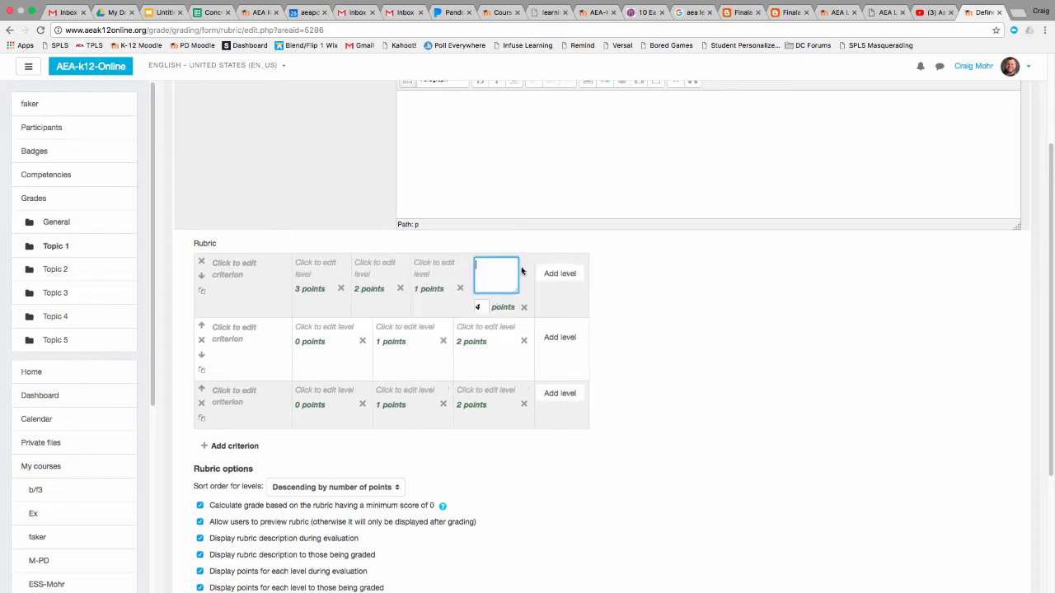
left_click(472, 306)
type("0")
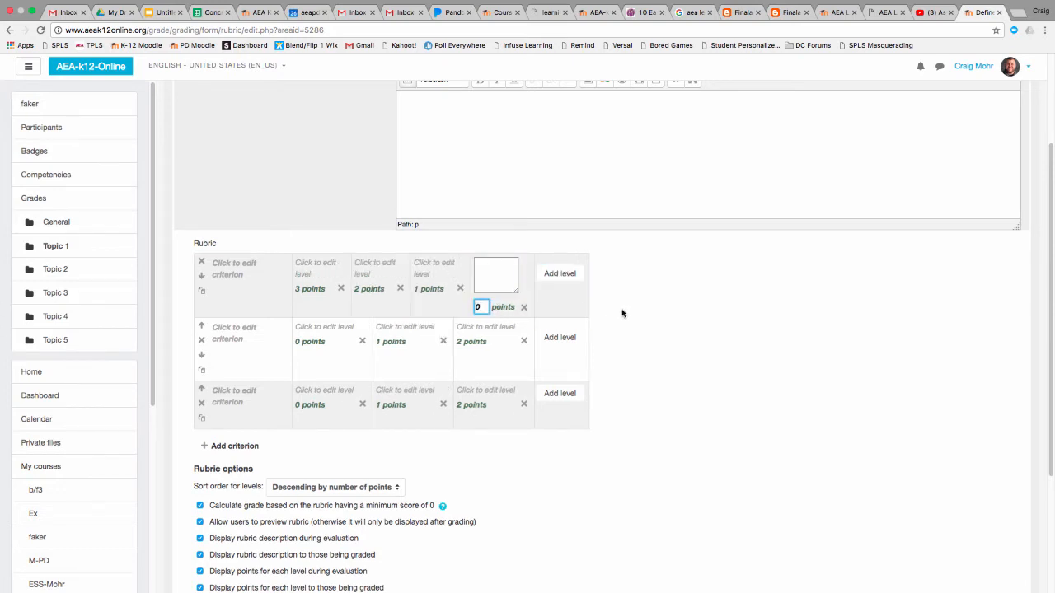
left_click(614, 314)
Set the second criterion's three levels to 2, 1 and 0 points in descending order
left_click(296, 334)
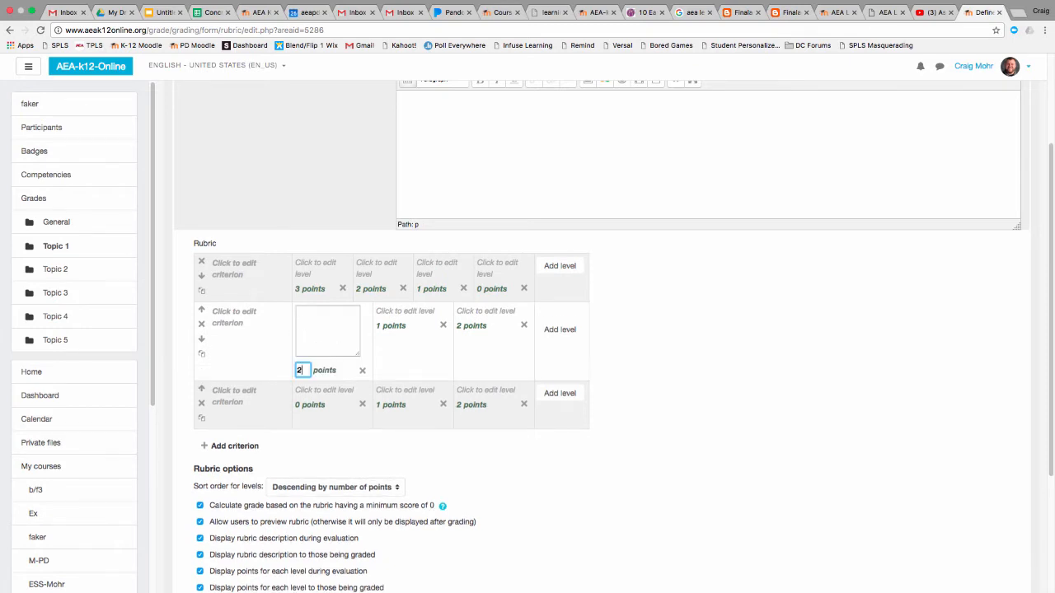
type("2")
left_click(380, 325)
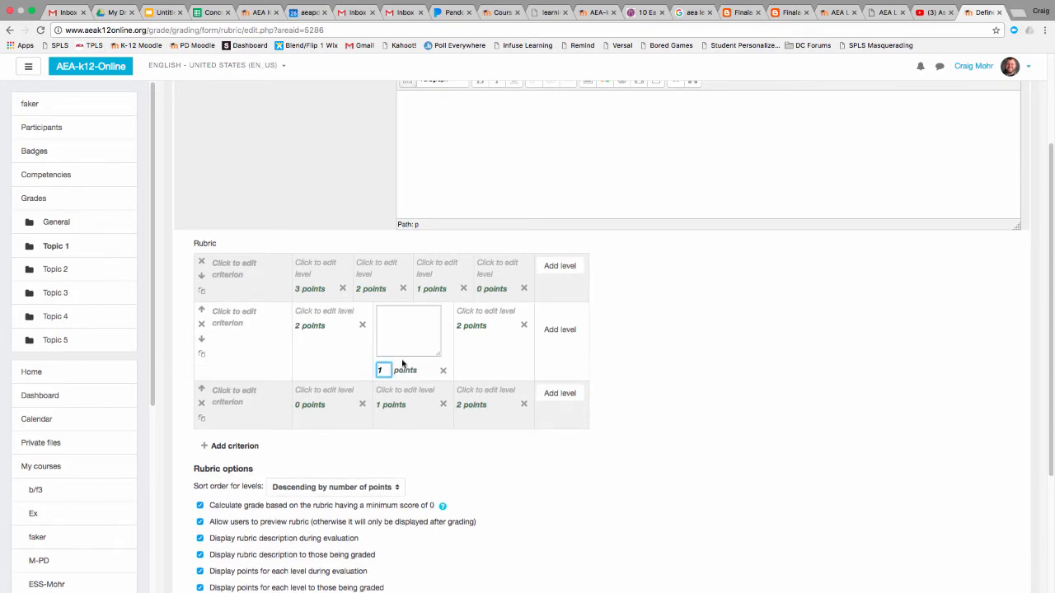
left_click(466, 327)
key("BackSpace")
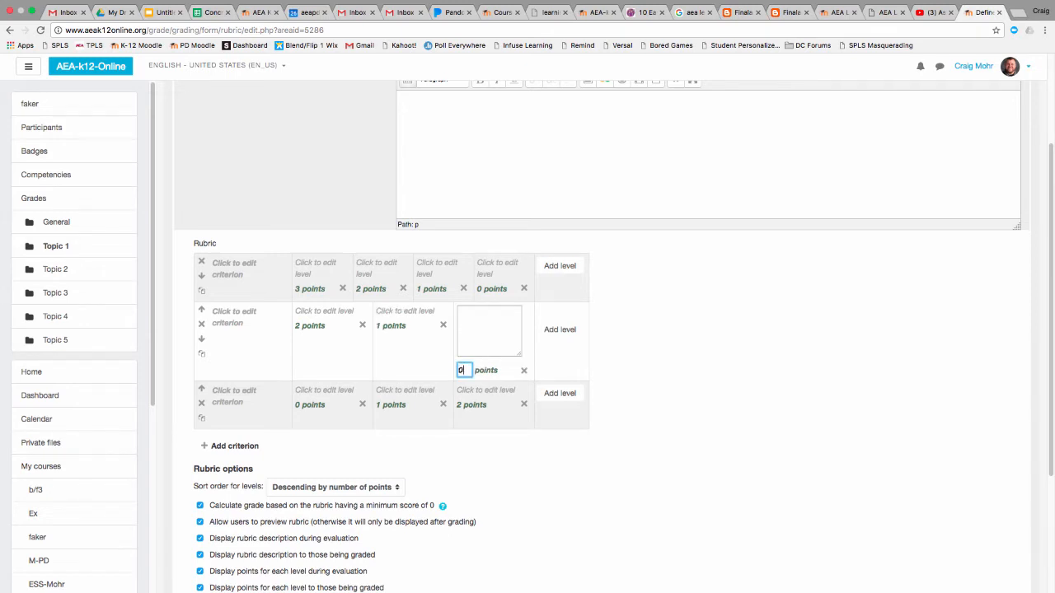
type("0")
left_click(661, 372)
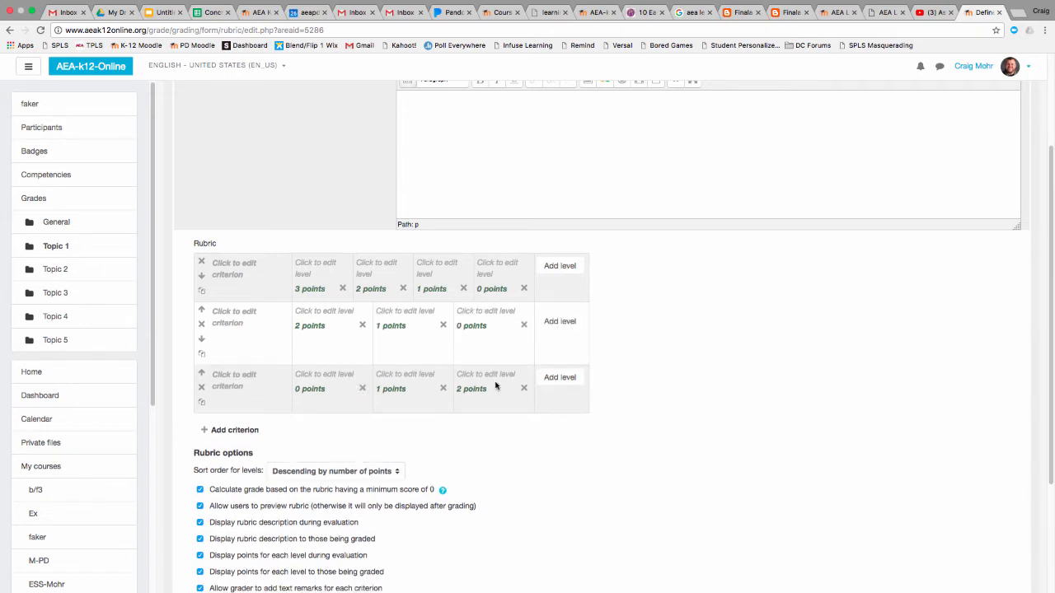
Add two levels to the third criterion and set its five levels to 4, 3, 2, 1 and 0 points
left_click(559, 378)
left_click(563, 385)
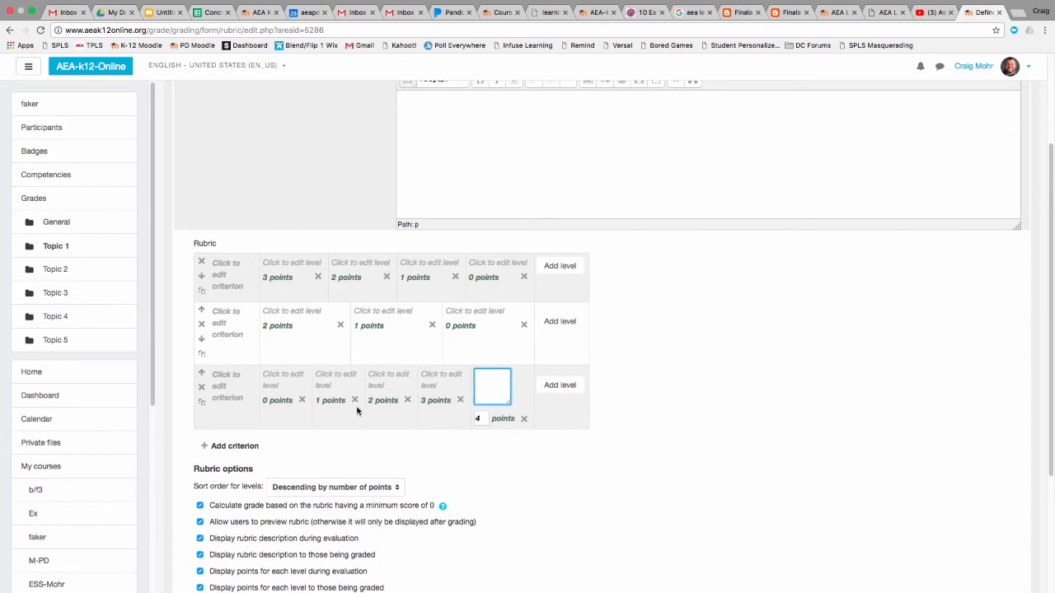
left_click(284, 409)
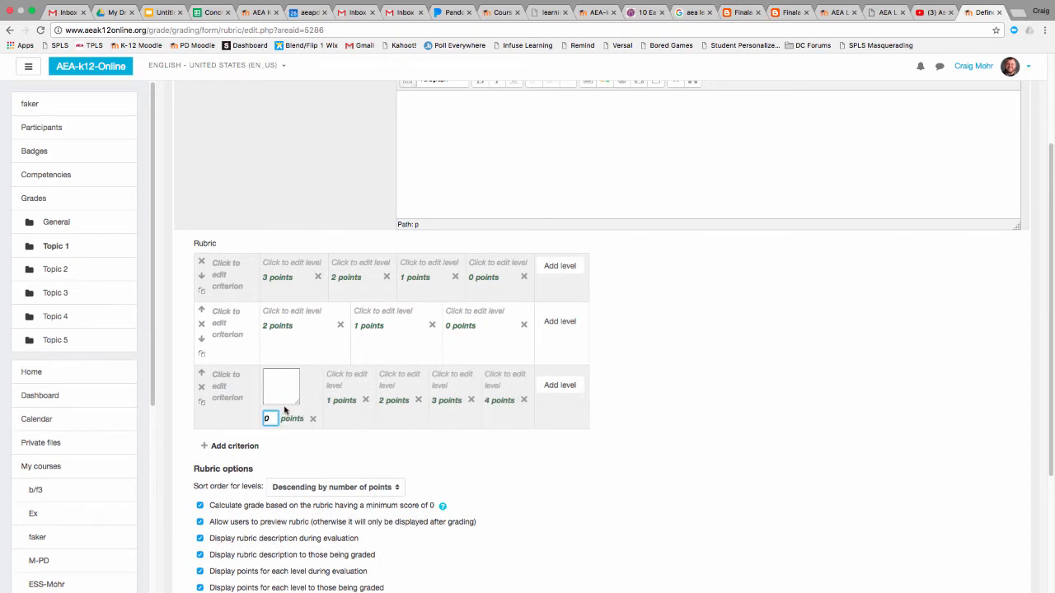
type("4")
left_click(352, 412)
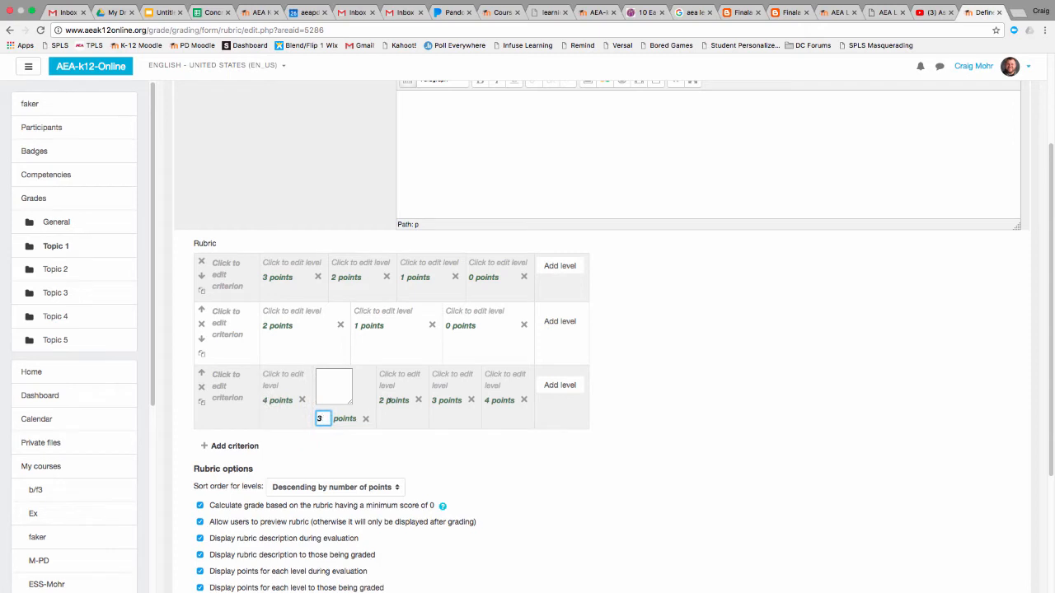
left_click(441, 403)
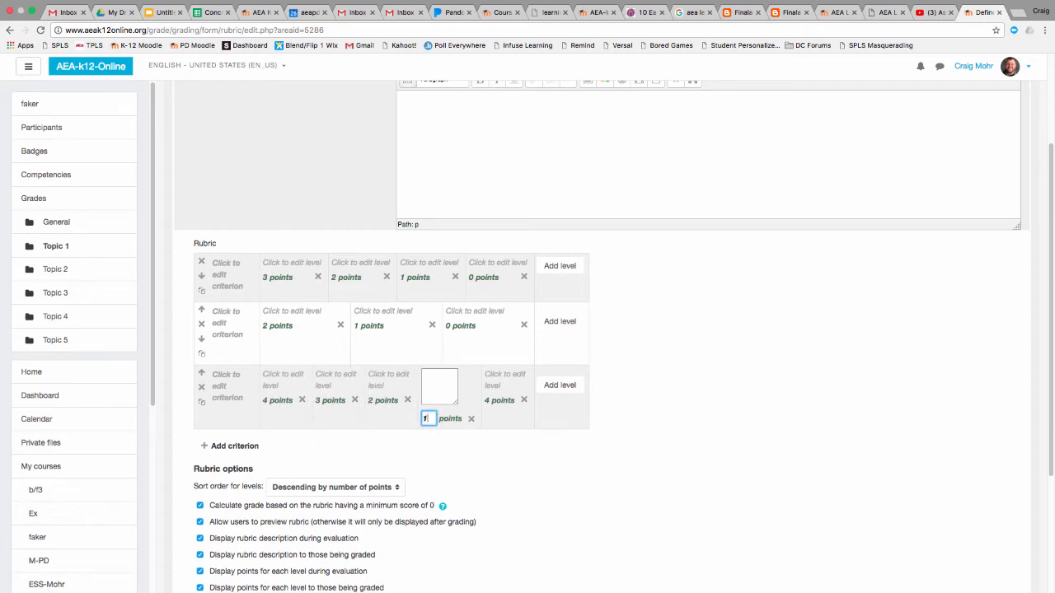
type("1")
left_click(488, 411)
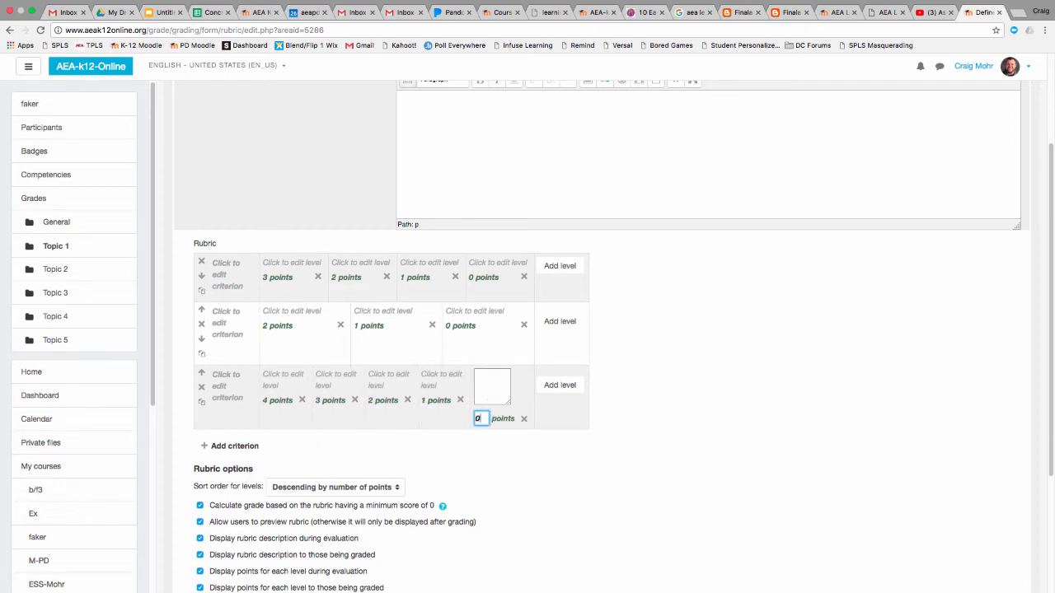
left_click(695, 407)
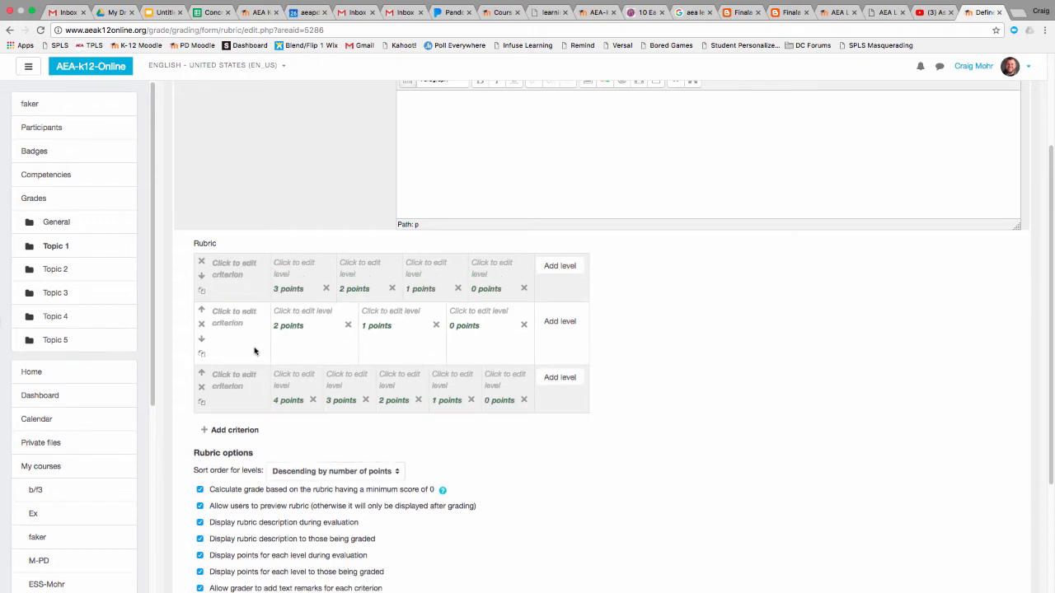
Describe the first criterion's levels from 3 down to 0 points as Good, ok, so/so and bad
left_click(230, 262)
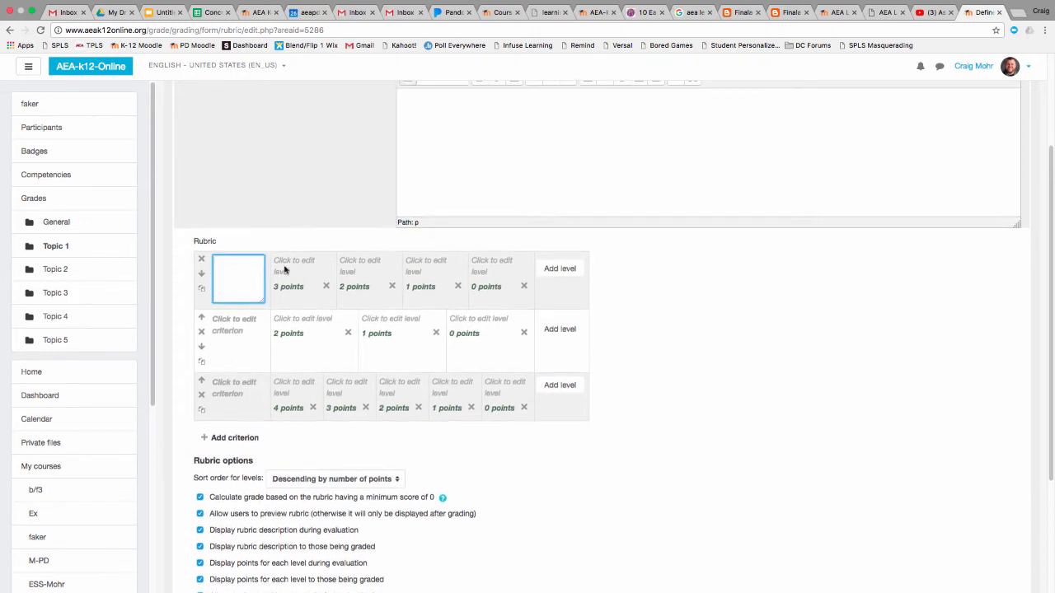
left_click(284, 270)
left_click(361, 268)
left_click(435, 271)
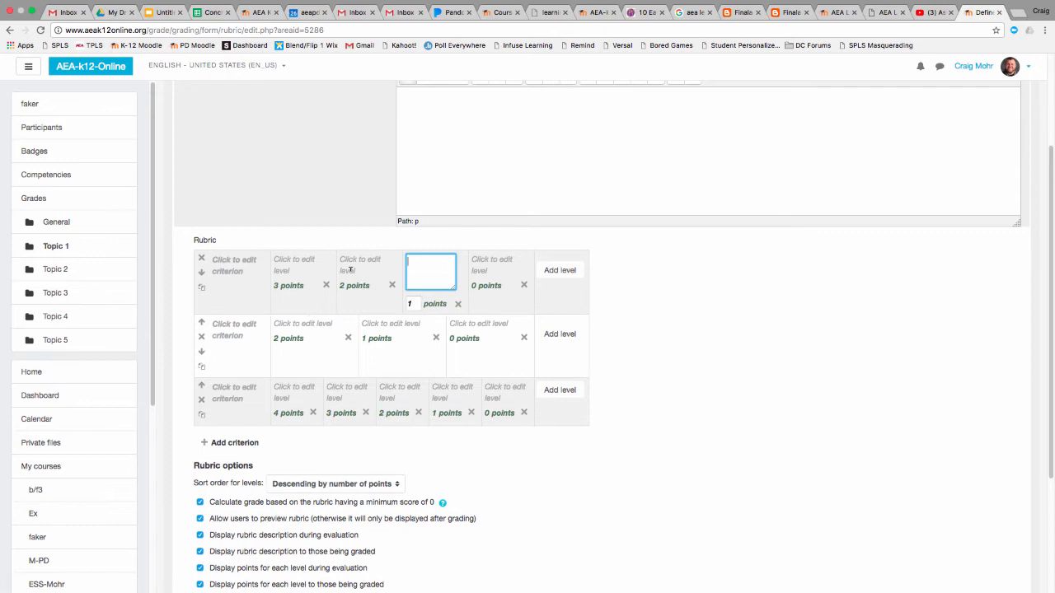
left_click(280, 265)
scroll(343, 284, "down", 1)
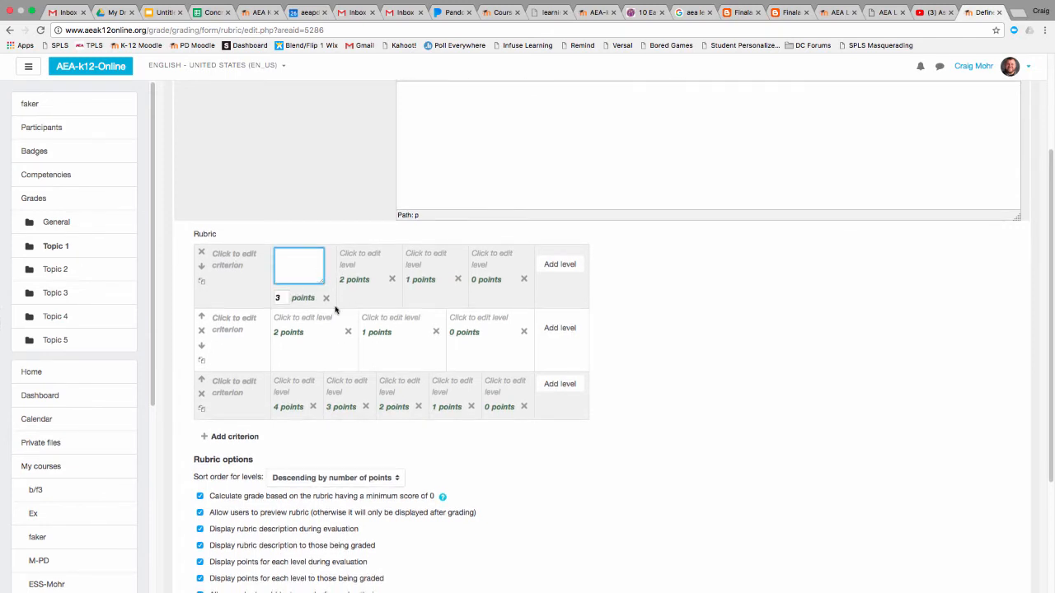
type("Good")
left_click(355, 257)
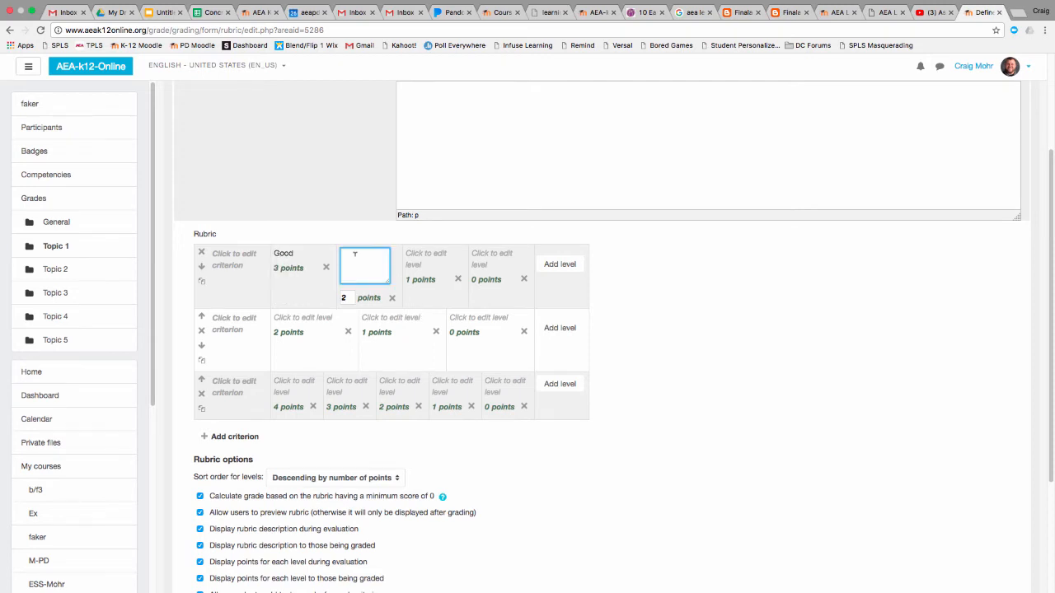
type("ok")
left_click(426, 254)
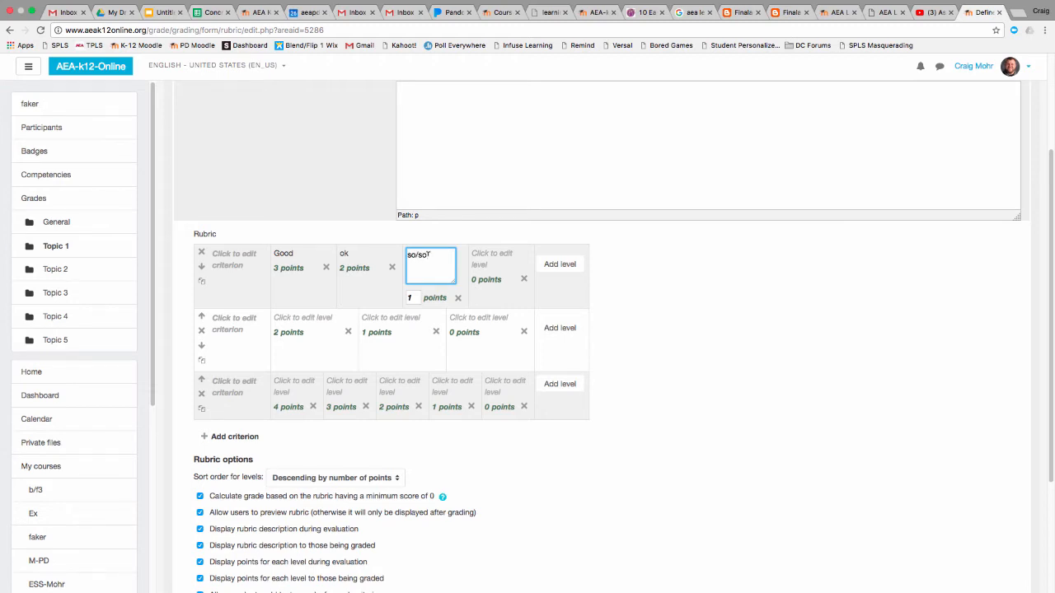
left_click(484, 257)
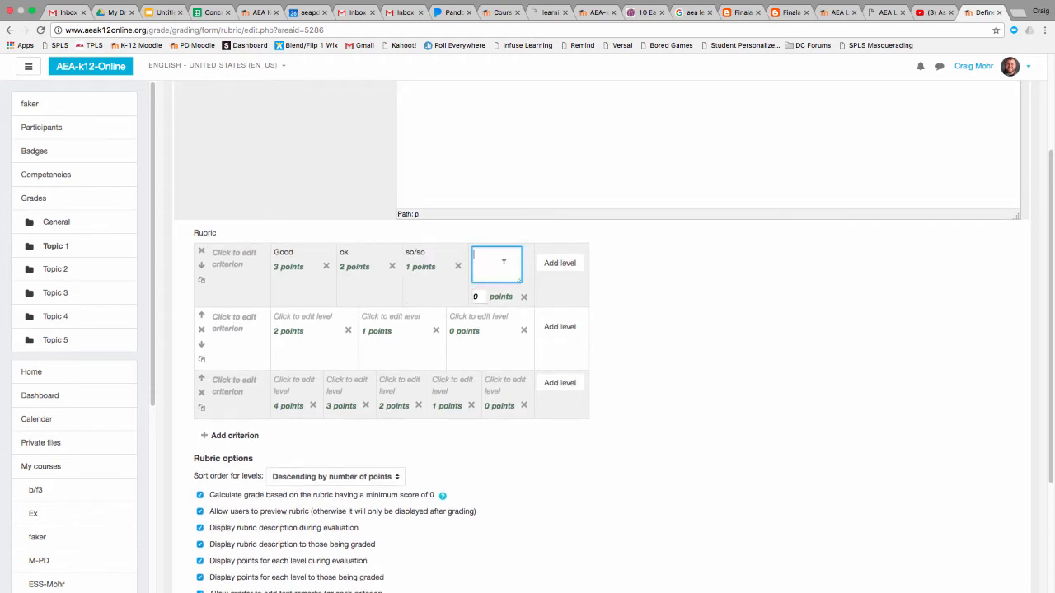
type("bad")
Name the three rubric criteria Content, Accuracy and Practice, in that order
left_click(230, 256)
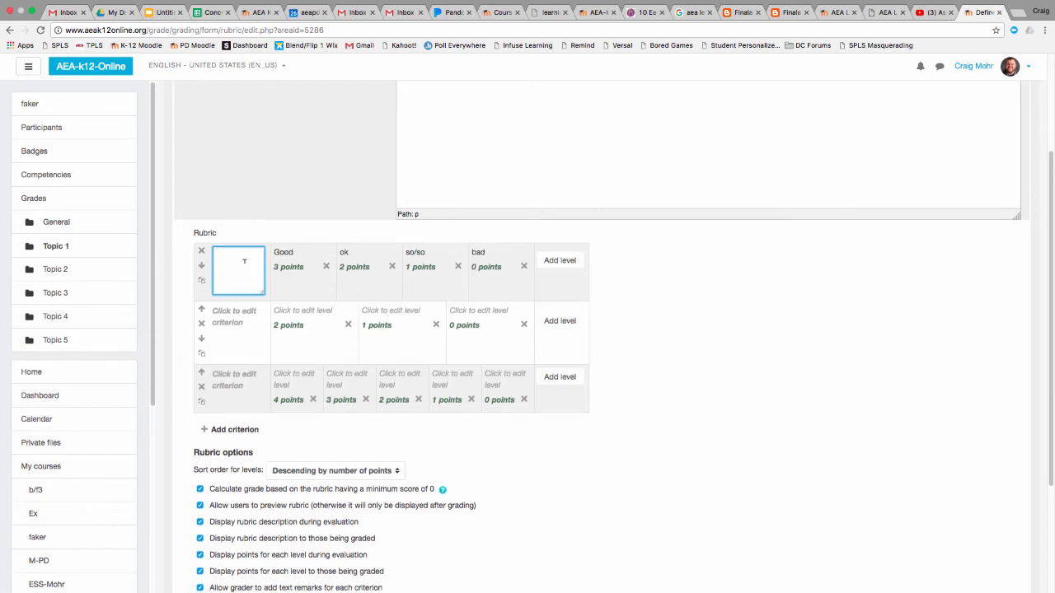
type("Content")
left_click(235, 332)
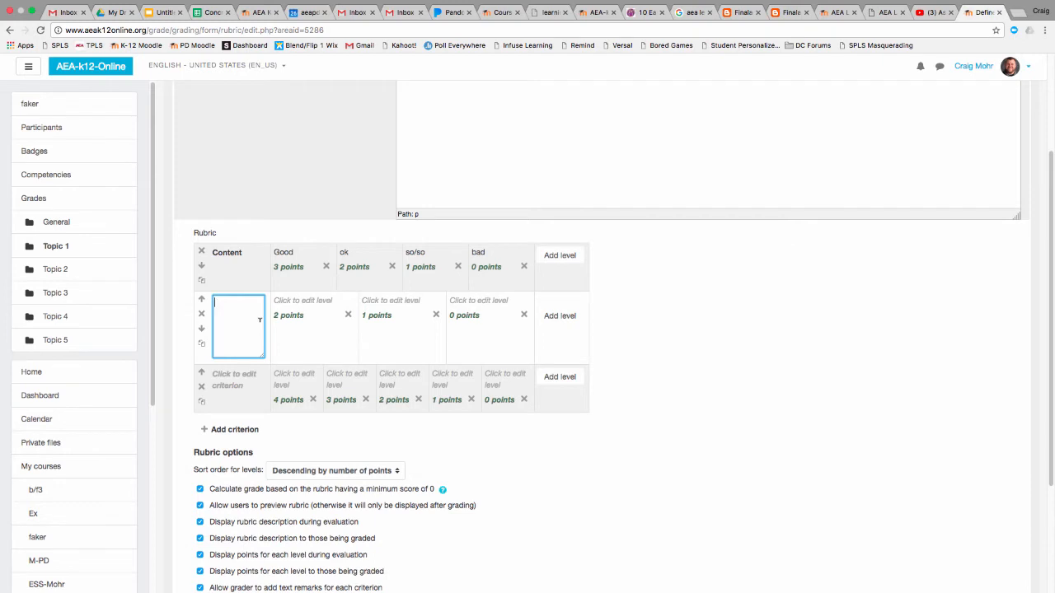
type("Accuran")
left_click(241, 379)
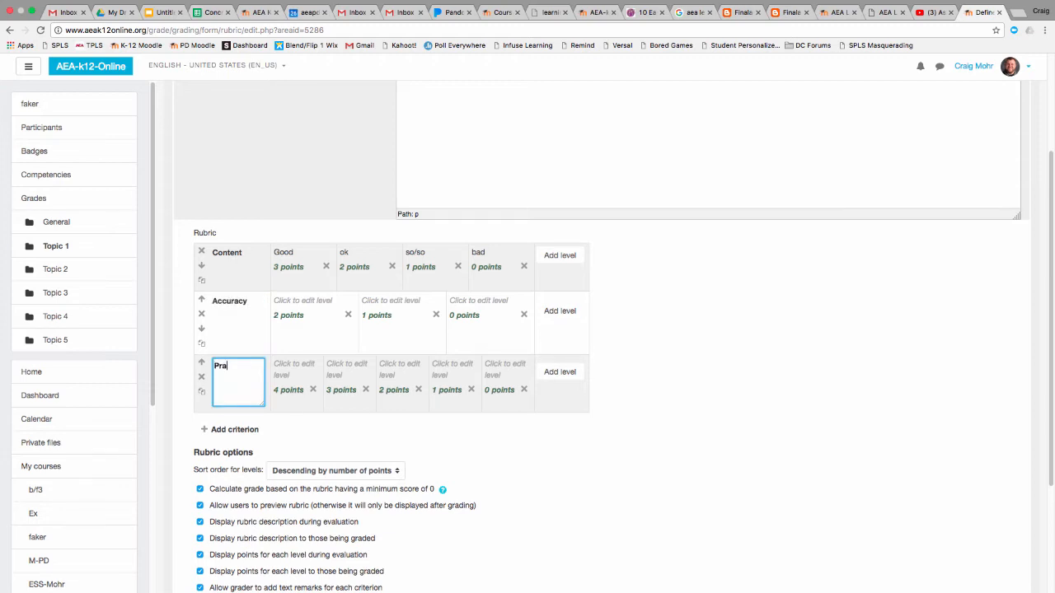
type("Practice")
Describe the Practice criterion's 4-point level as Good and its 3-point level as Alright
left_click(288, 369)
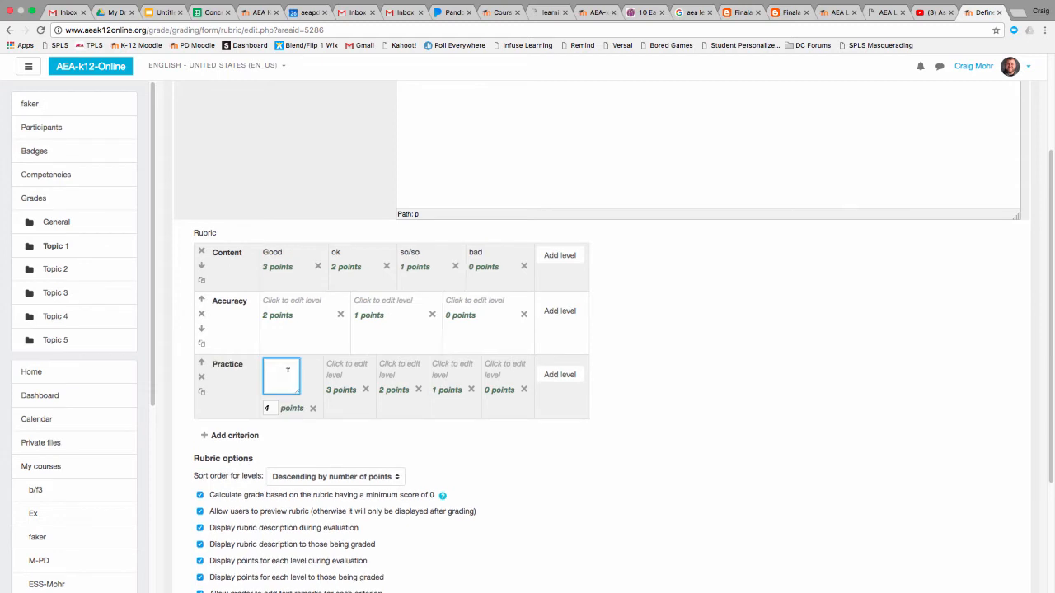
type("good")
key("Tab")
left_click(270, 365)
key("BackSpace")
type("G")
left_click(343, 366)
type("Alrig")
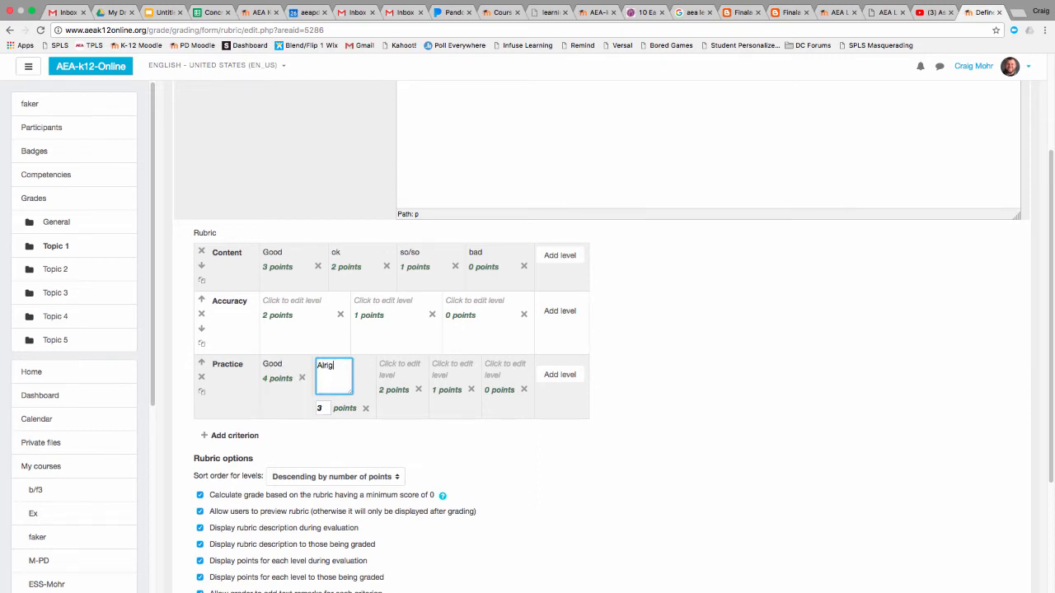
Describe the Practice criterion's 2-, 1- and 0-point levels as ok, so/so and bad
left_click(390, 366)
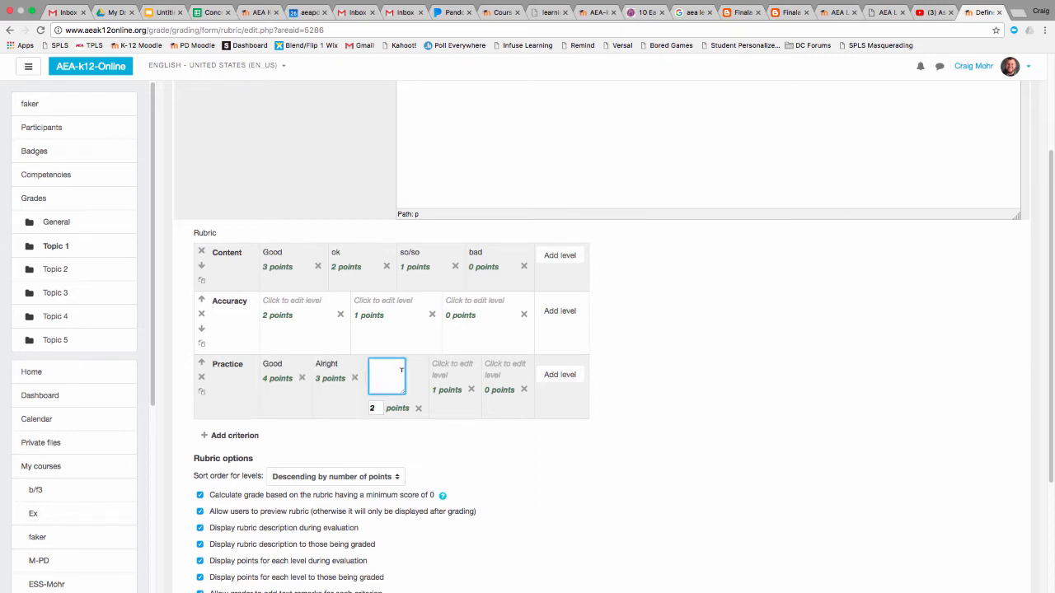
type("ok")
left_click(428, 371)
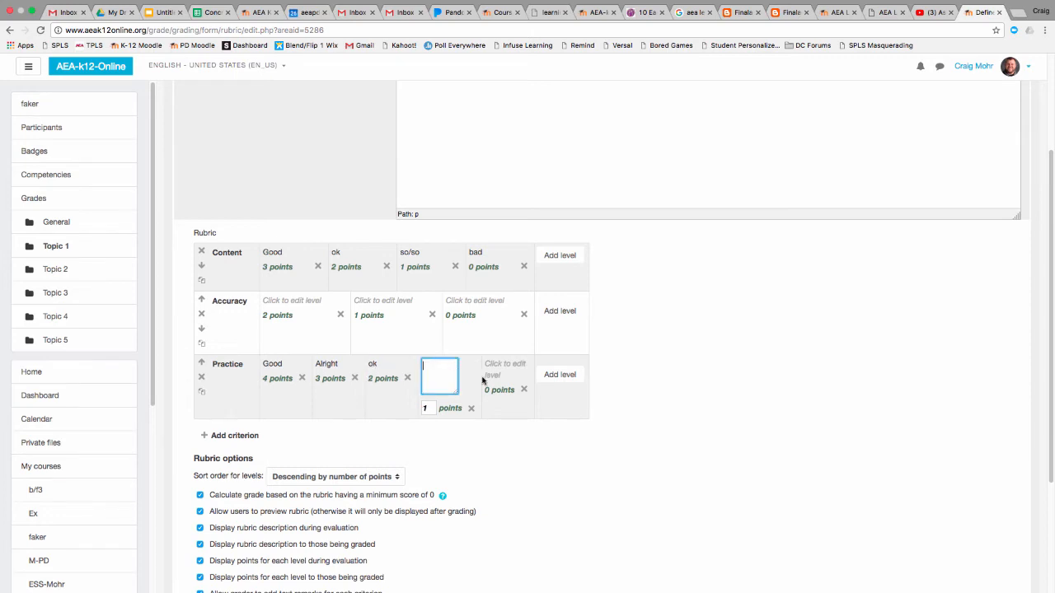
type("so/so")
left_click(502, 368)
type("bad")
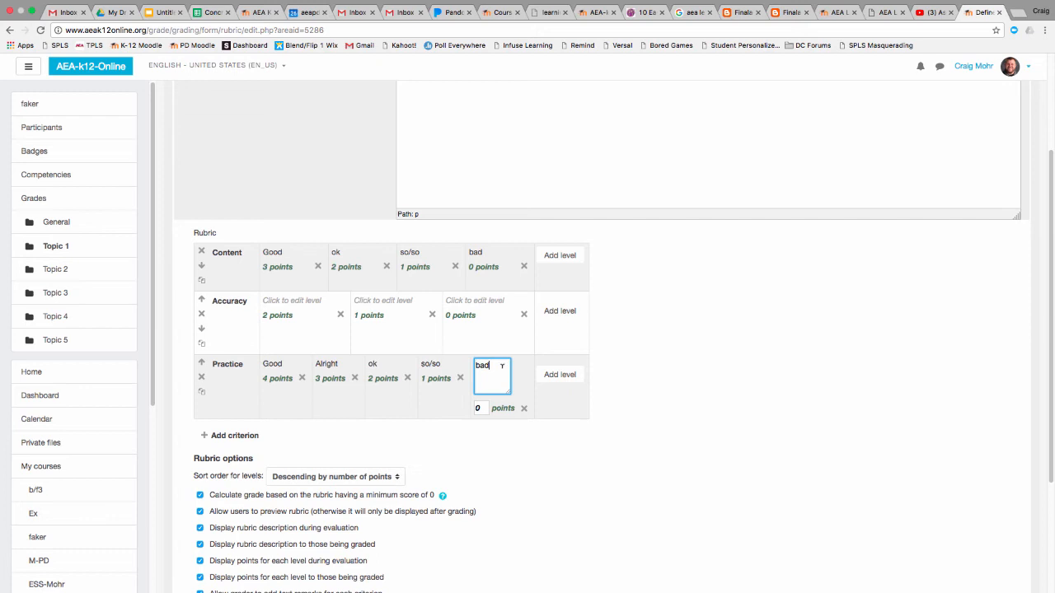
Describe the Accuracy criterion's 2-, 1- and 0-point levels as Good, ok and bad
left_click(473, 301)
type("bad")
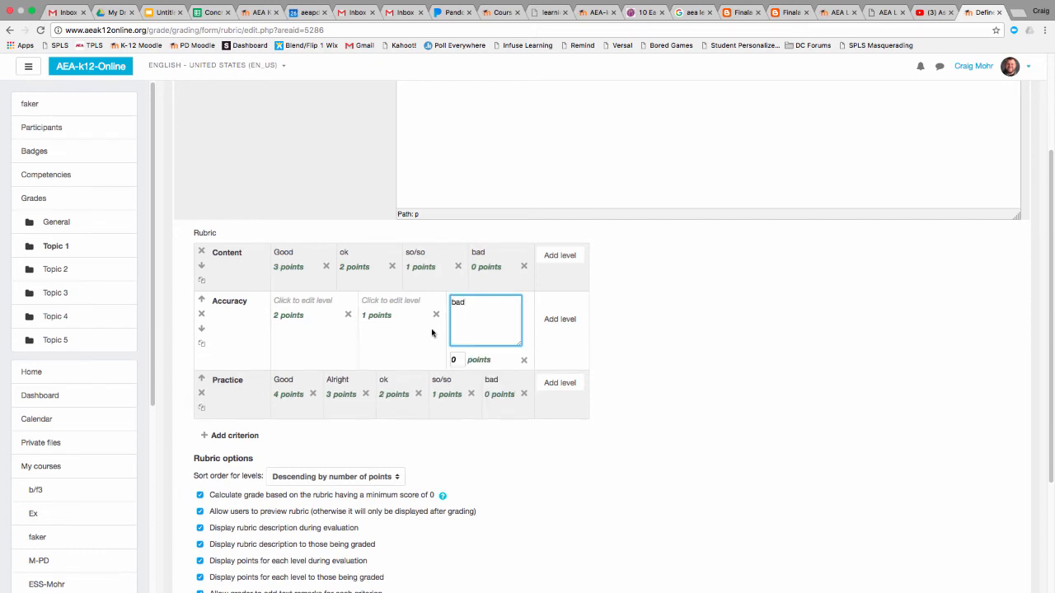
left_click(325, 300)
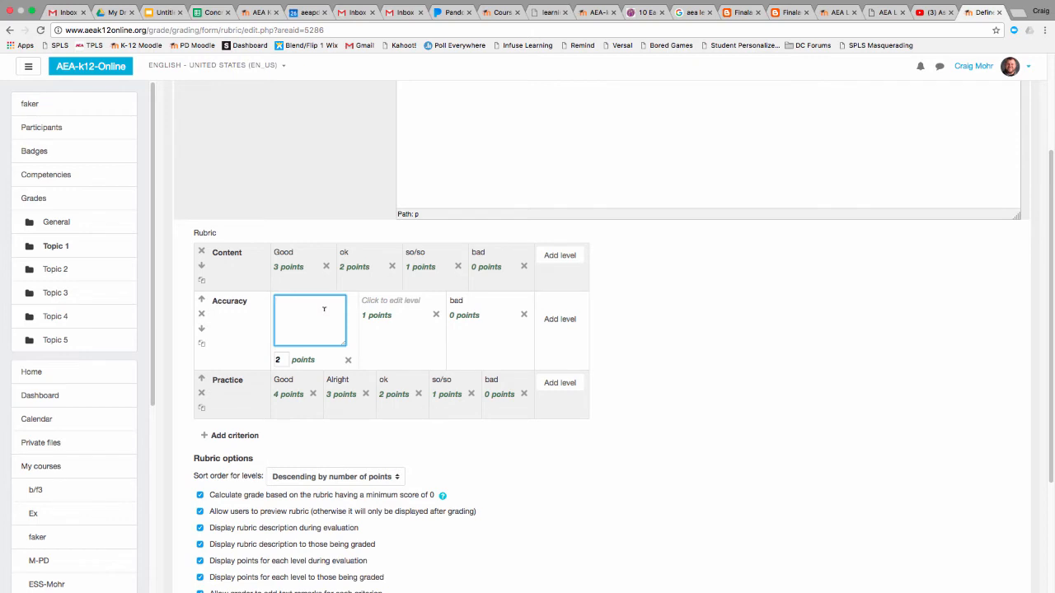
type("Good")
left_click(385, 302)
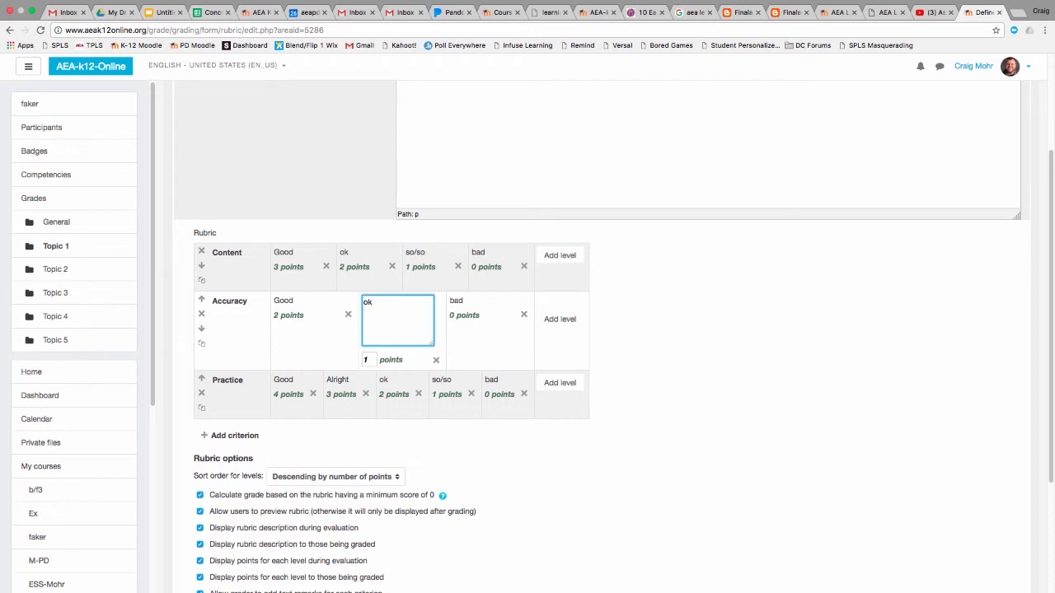
left_click(686, 337)
Keep the grade calculation with a minimum score of 0 enabled and save the rubric as ready for use
scroll(524, 408, "down", 1)
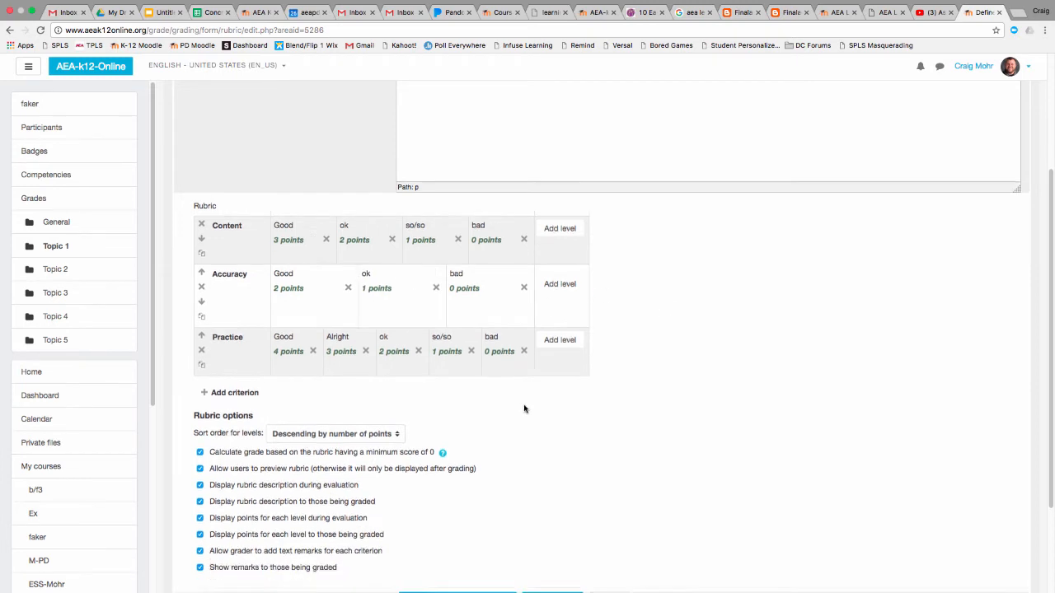
scroll(524, 409, "down", 1)
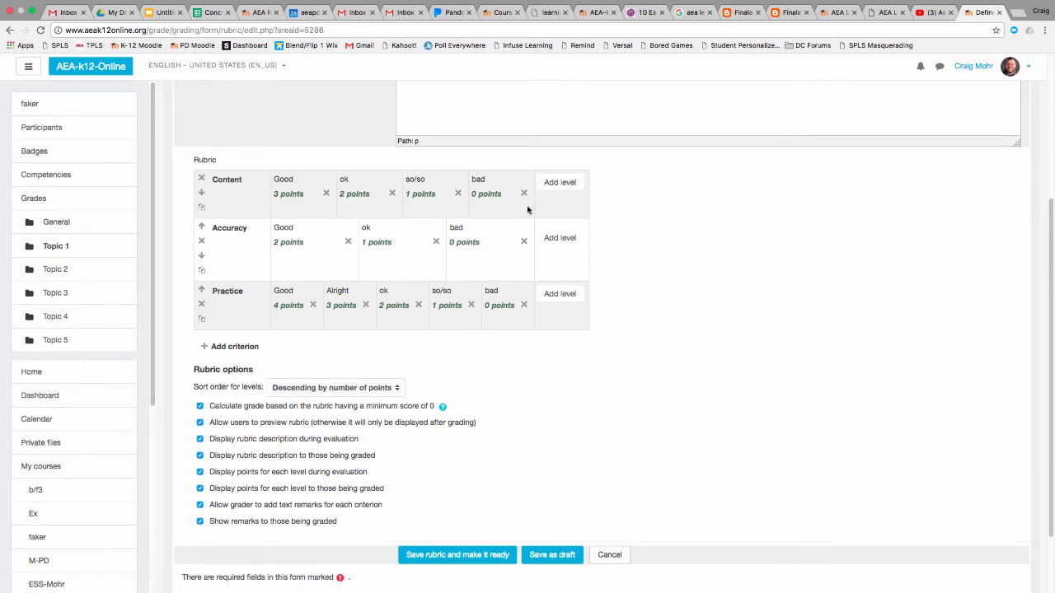
left_click(199, 407)
scroll(461, 519, "down", 2)
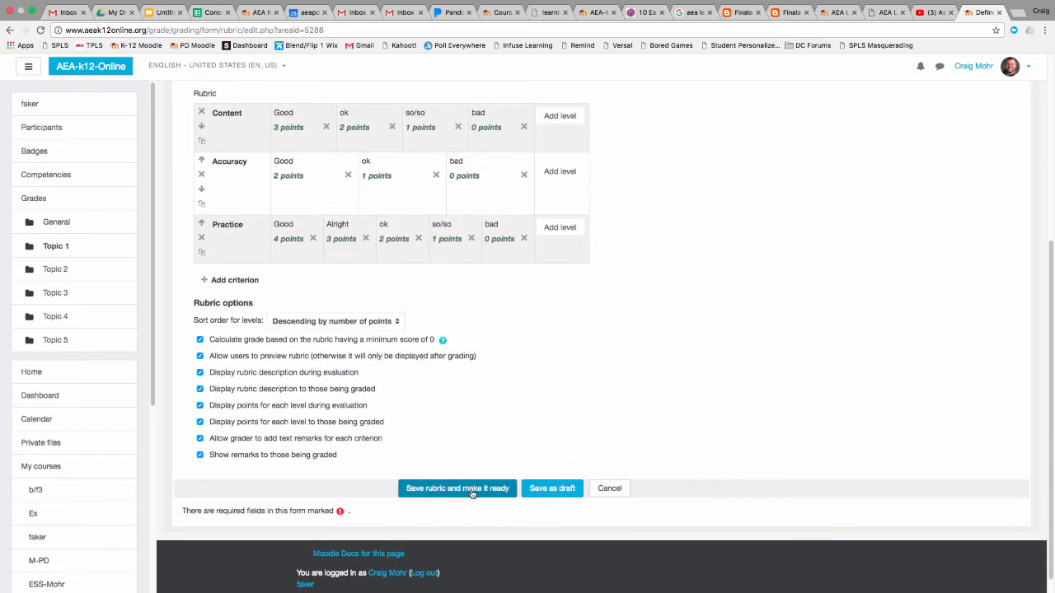
left_click(471, 491)
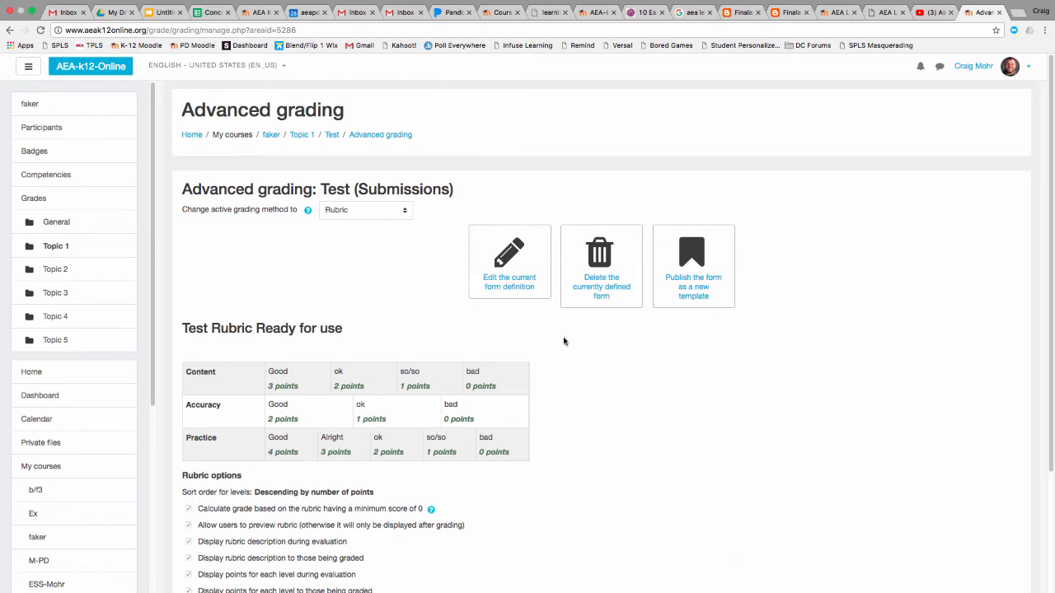
Review the saved Test Rubric with its criteria and options, and go back to the Test assignment
scroll(562, 341, "down", 4)
scroll(564, 342, "up", 3)
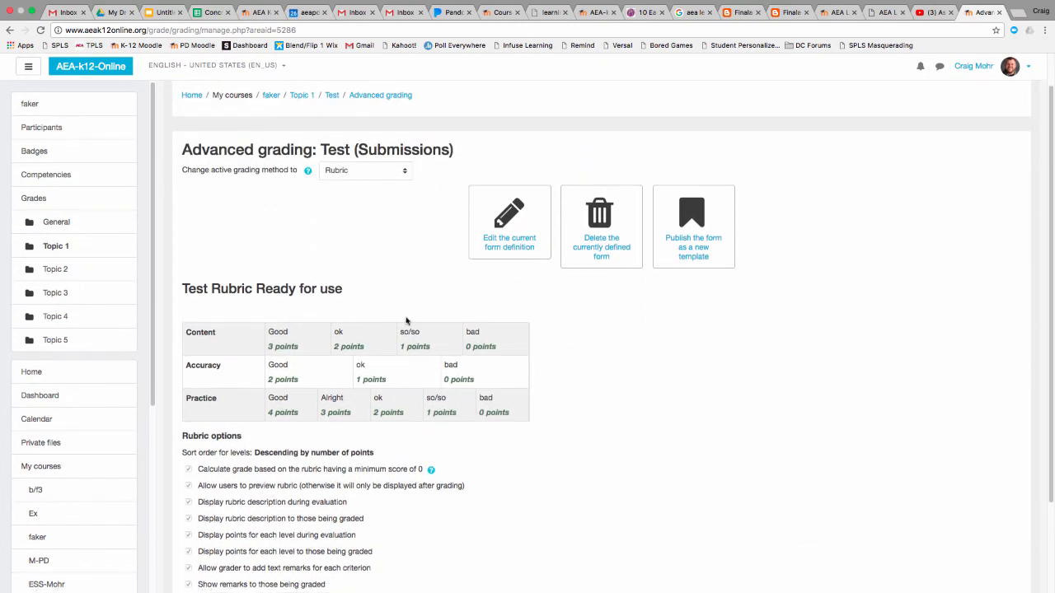
scroll(408, 326, "down", 1)
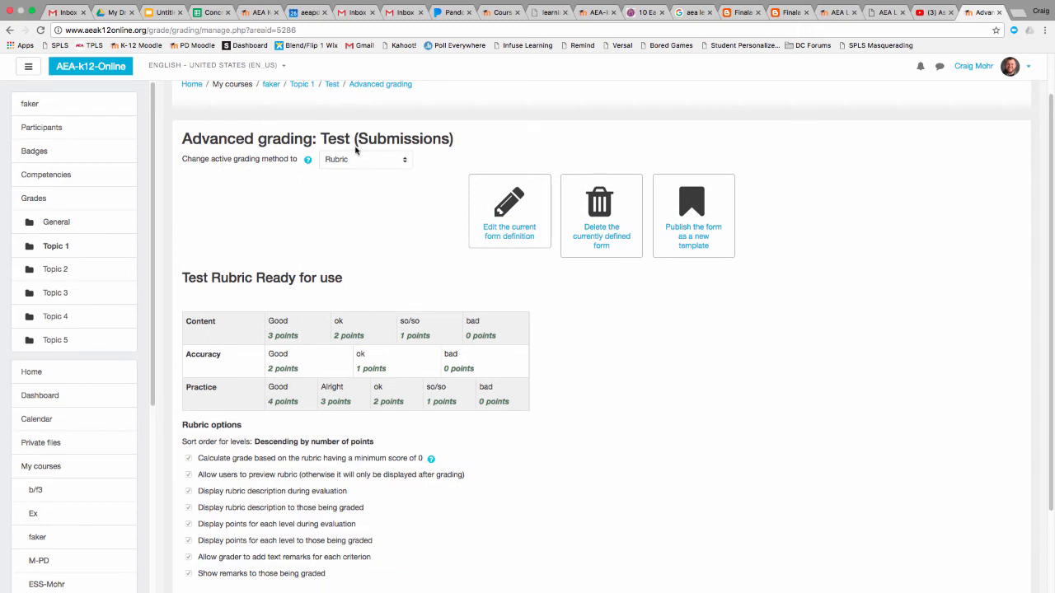
scroll(269, 179, "down", 2)
scroll(269, 179, "up", 3)
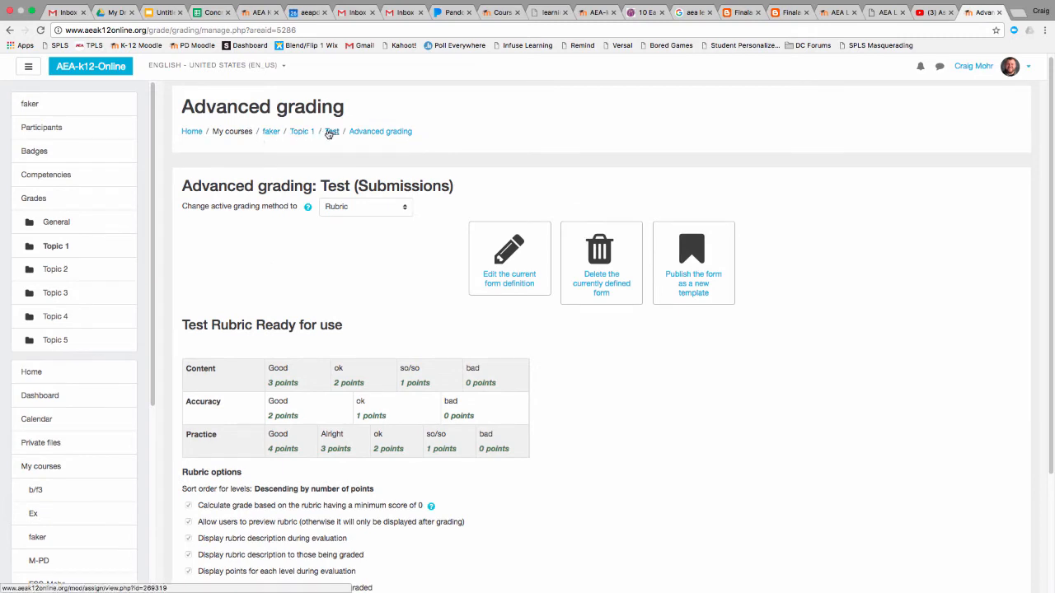
left_click(331, 132)
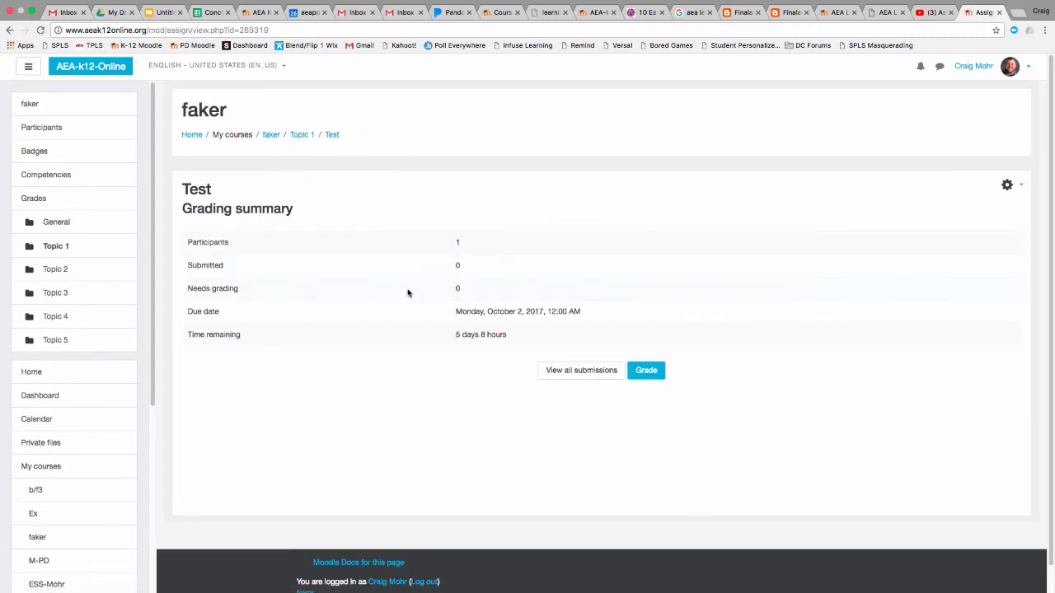
Reopen the Test assignment from the faker course and view all of its submissions
left_click(196, 136)
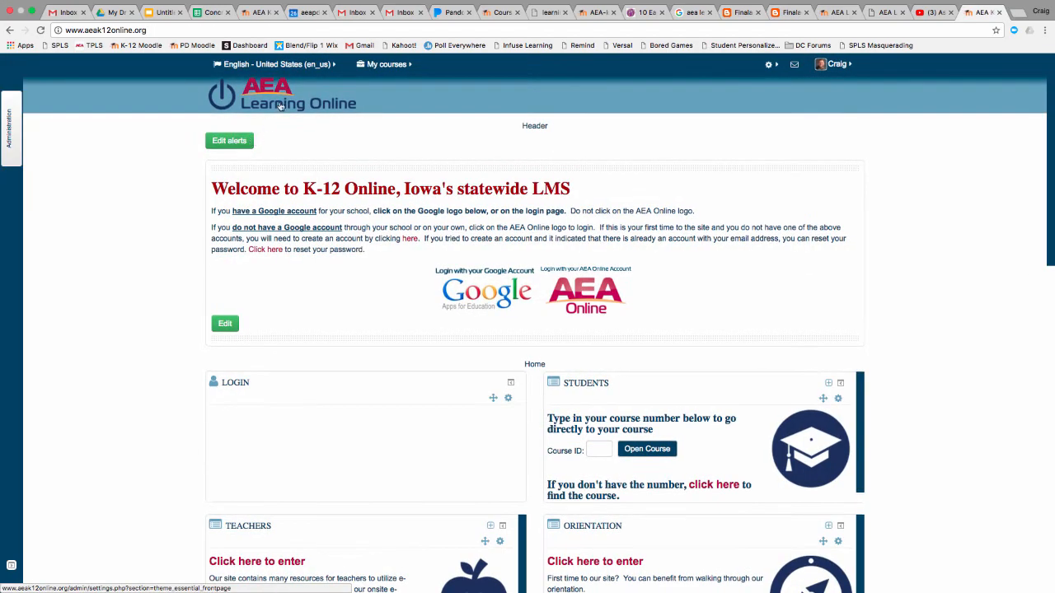
left_click(384, 64)
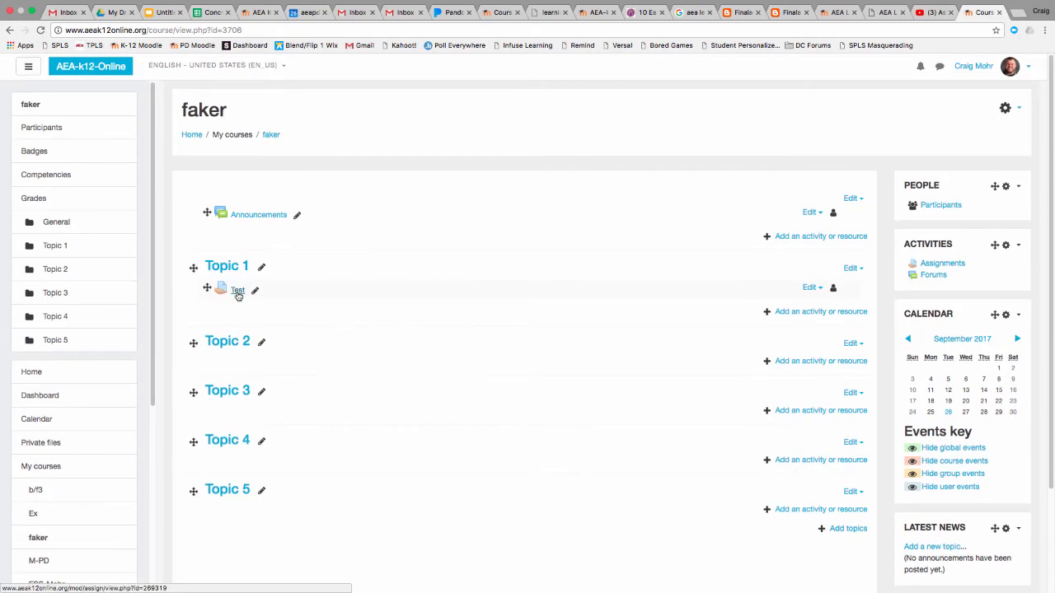
left_click(237, 290)
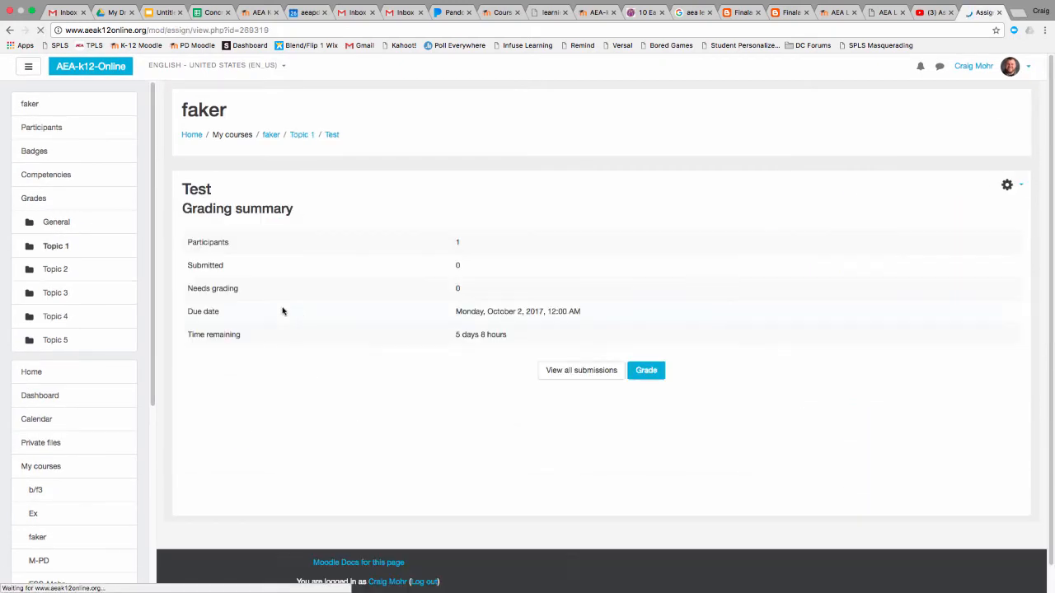
left_click(569, 372)
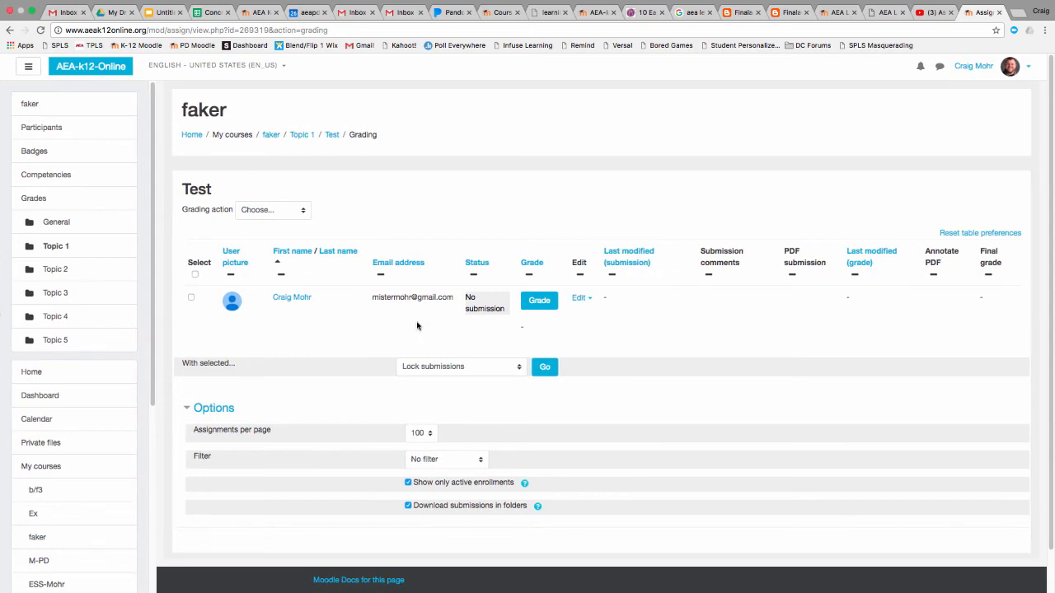
scroll(501, 591, "down", 1)
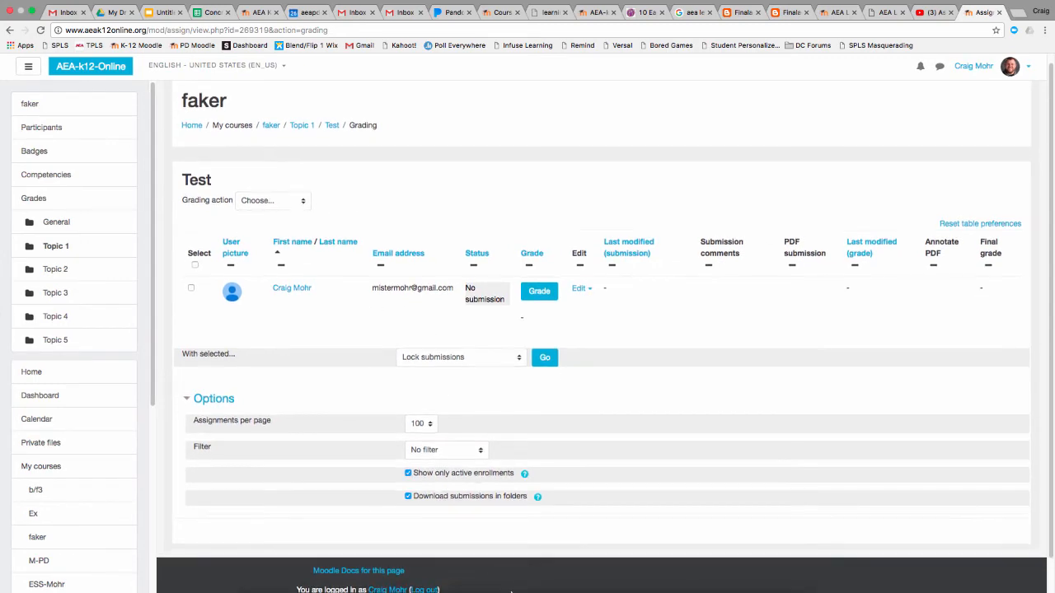
mouse_move(502, 591)
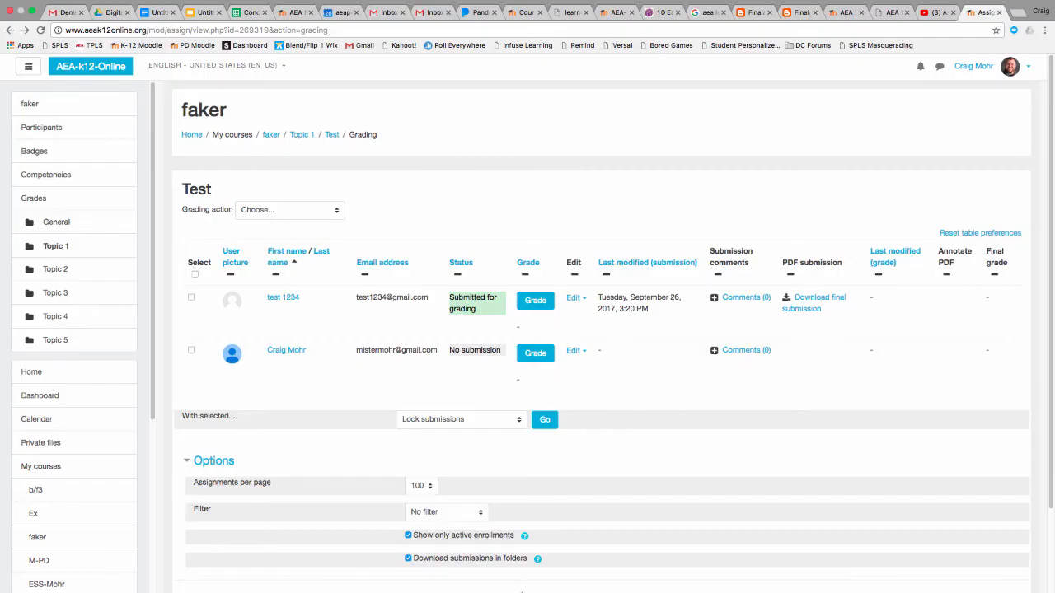
mouse_move(521, 591)
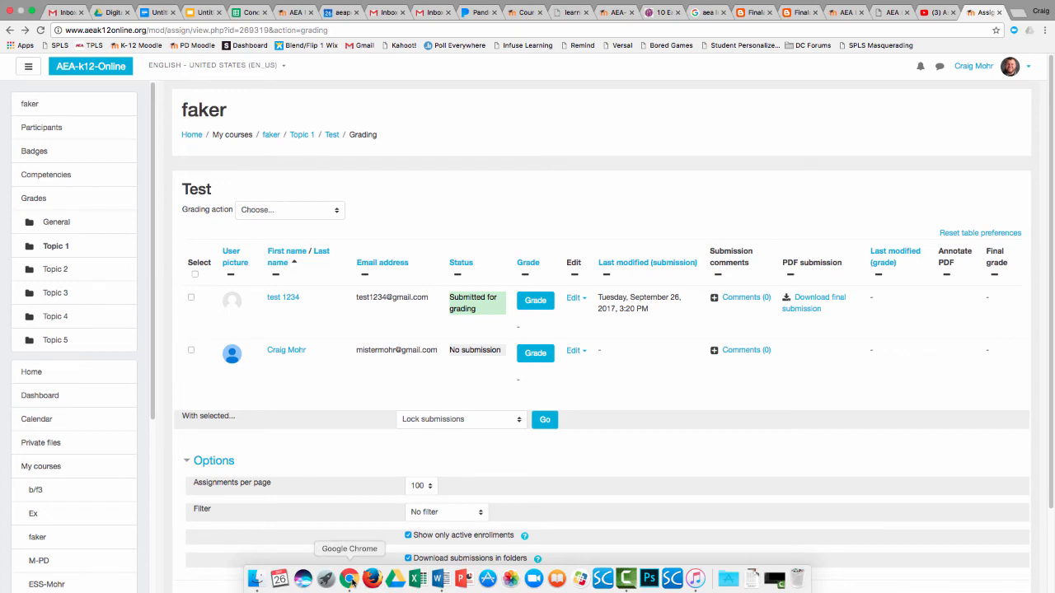
left_click(626, 579)
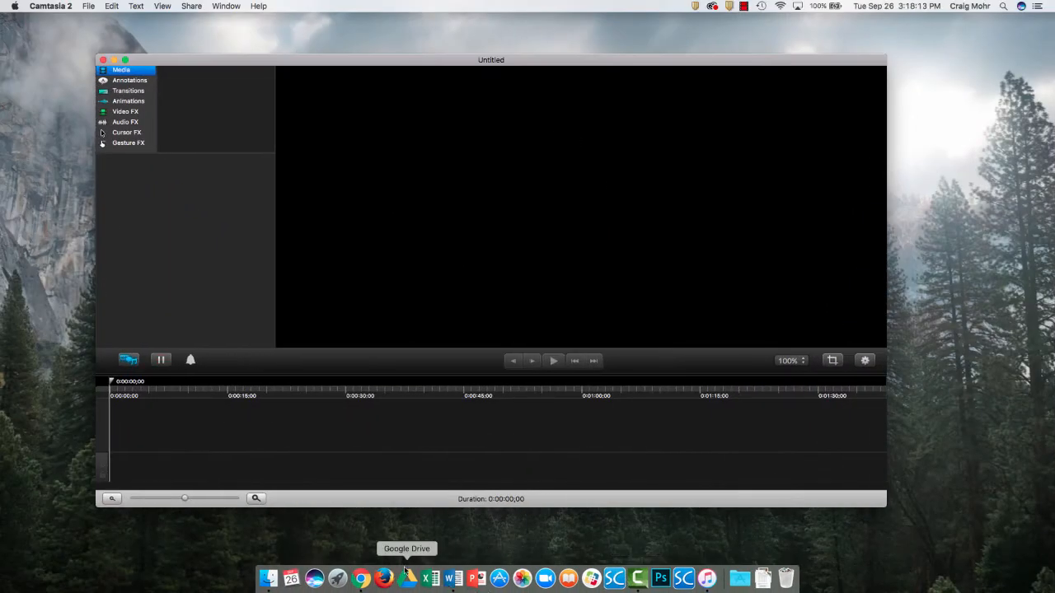
right_click(361, 579)
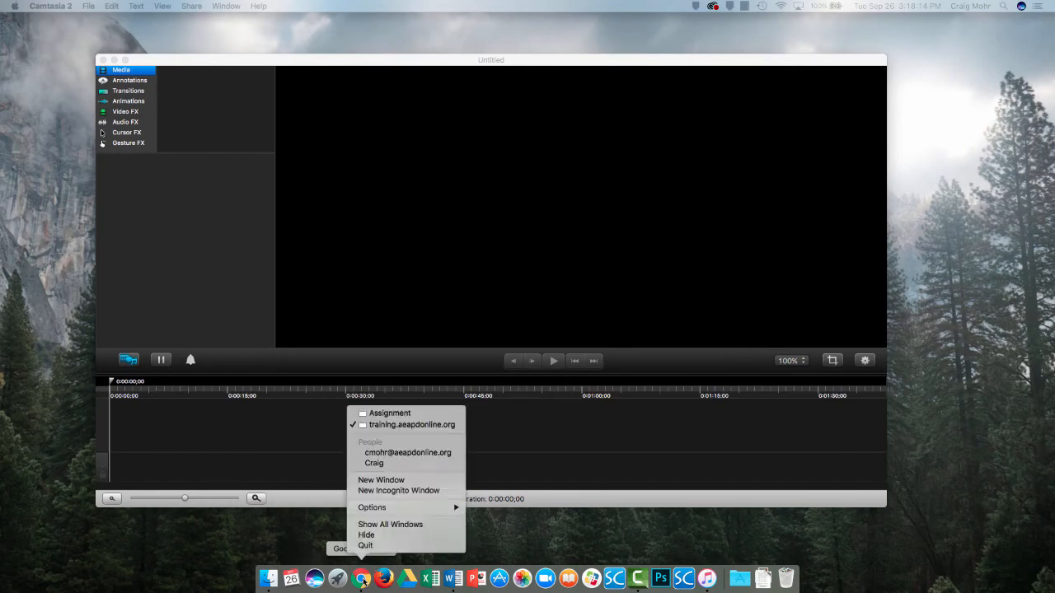
left_click(400, 414)
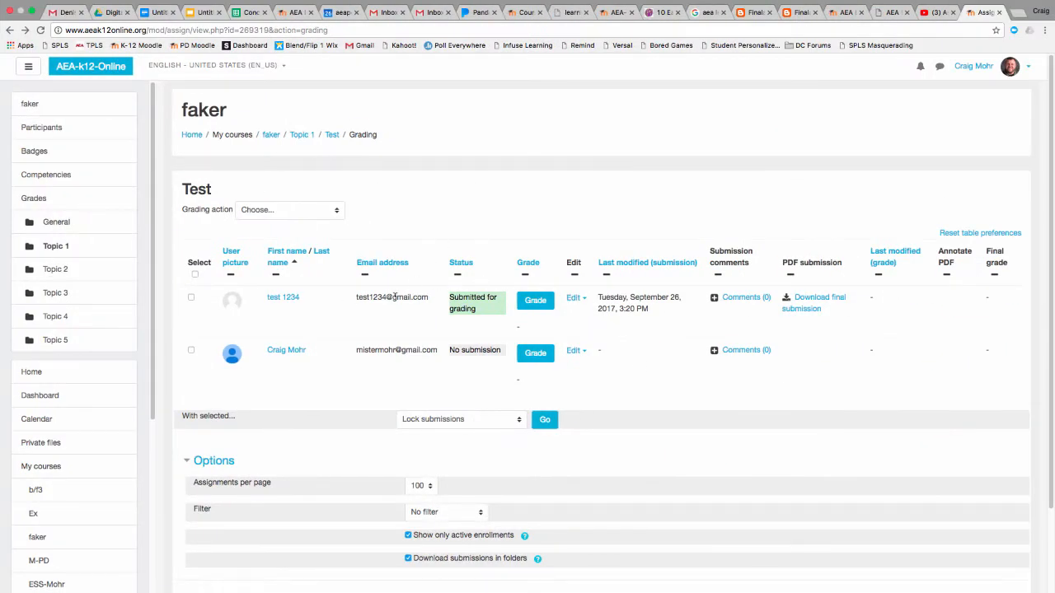
Return to the faker course, open the Test assignment's grading summary and list all submissions again
left_click(271, 134)
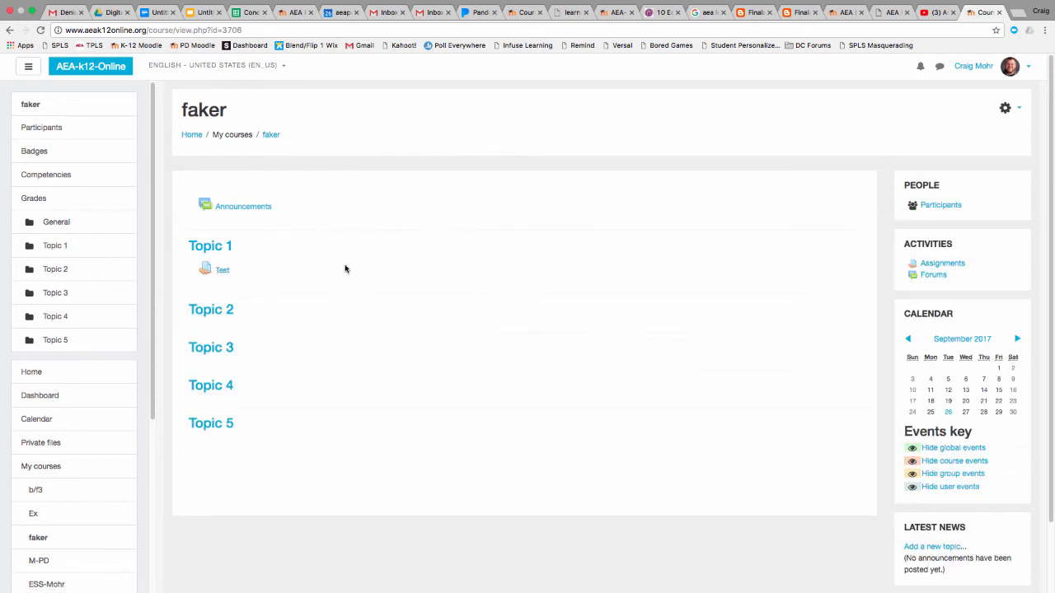
left_click(223, 270)
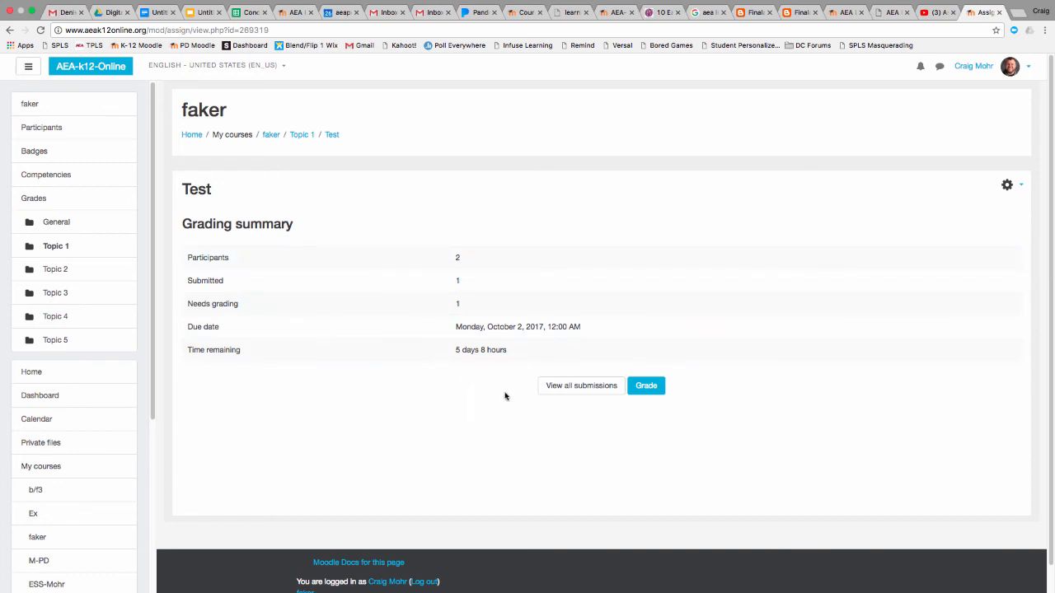
left_click(566, 388)
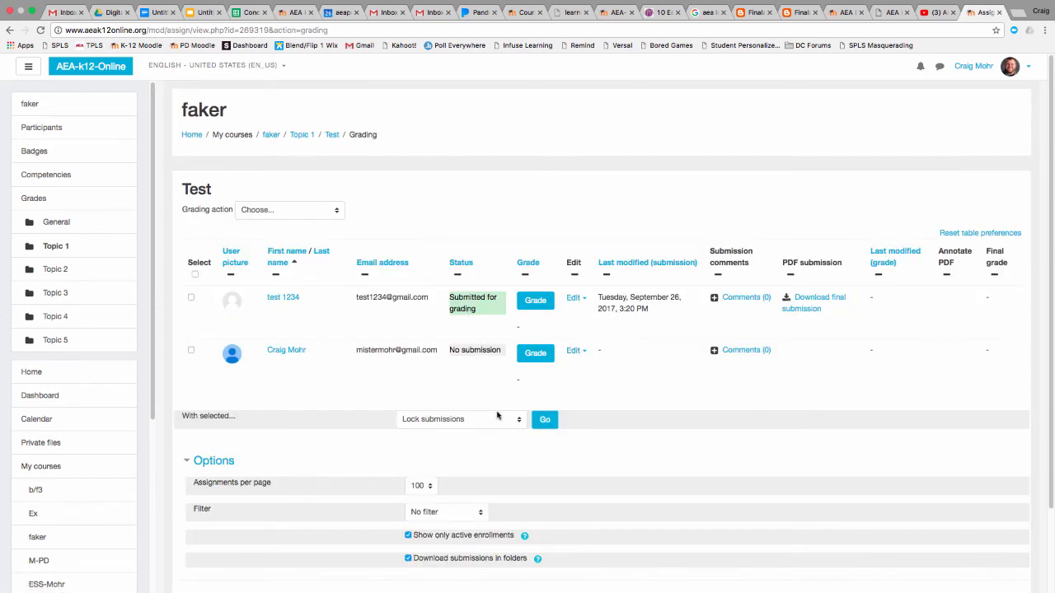
Open the submission marked Submitted for grading in the grader and look over its PDF and the rubric
scroll(497, 415, "down", 2)
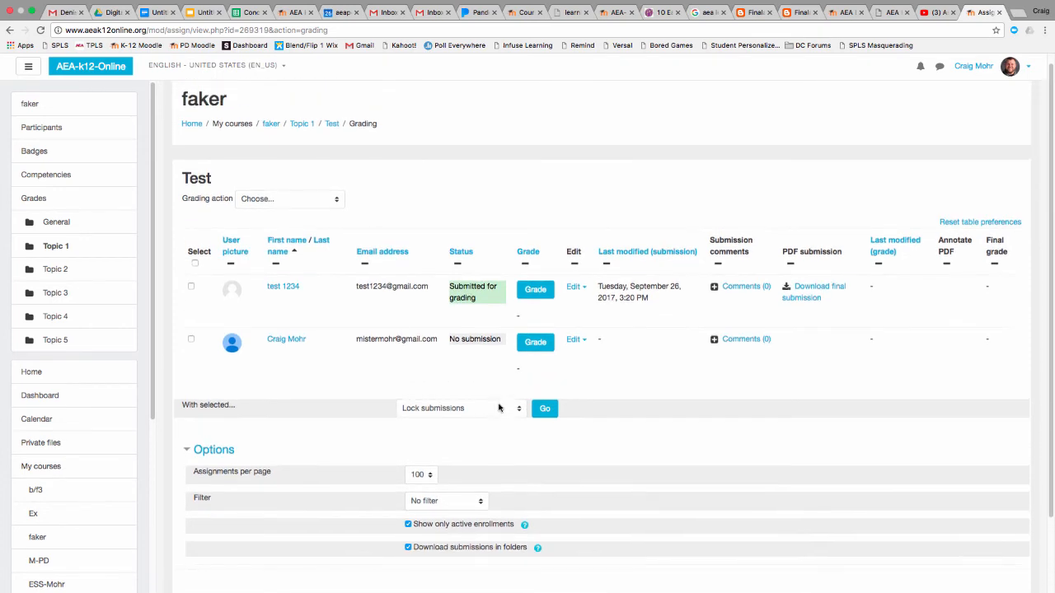
left_click(537, 292)
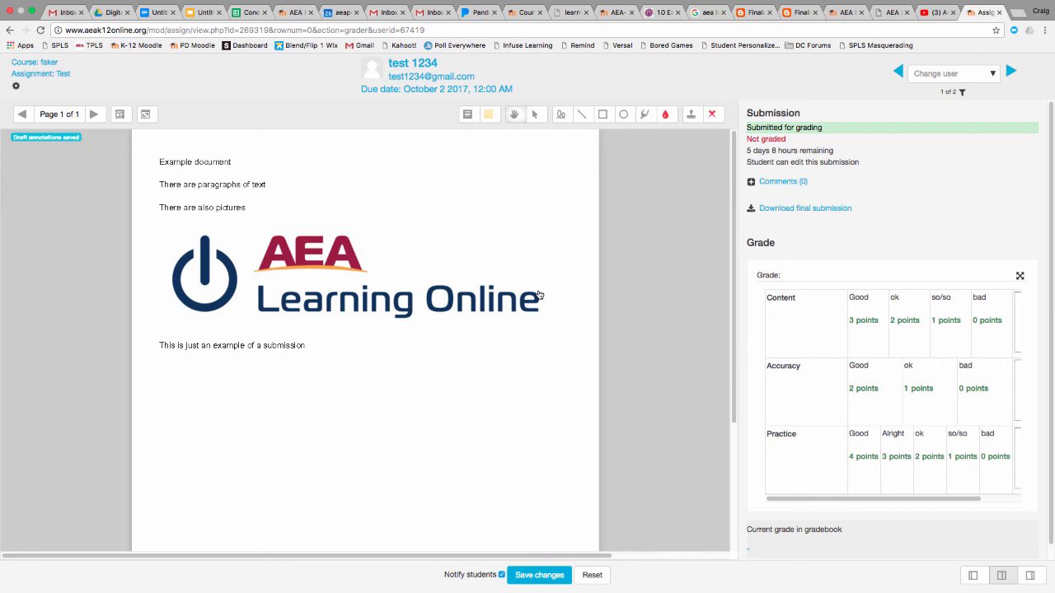
scroll(948, 499, "right", 3)
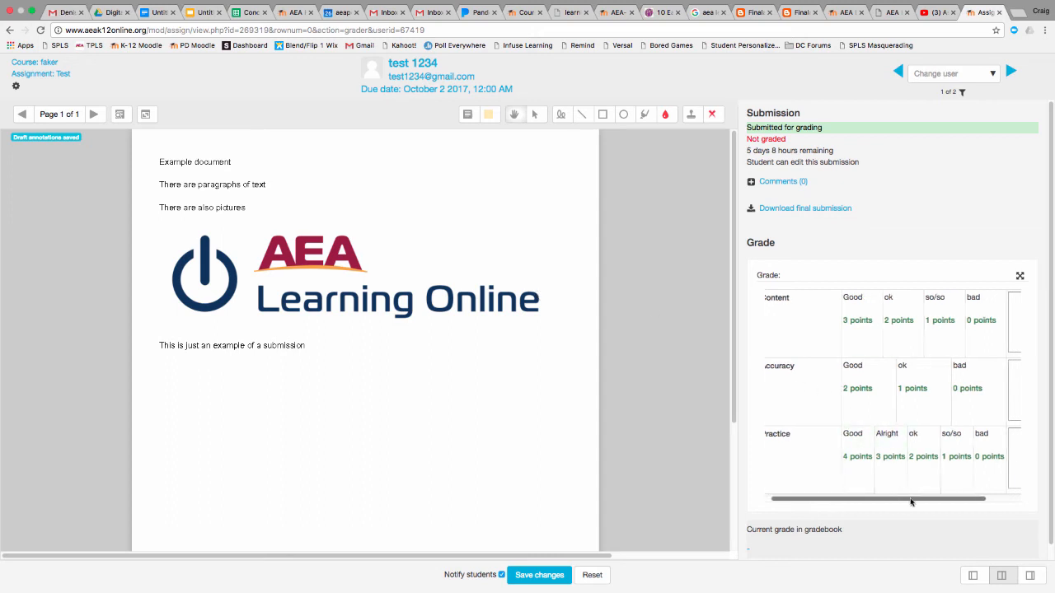
scroll(966, 505, "left", 3)
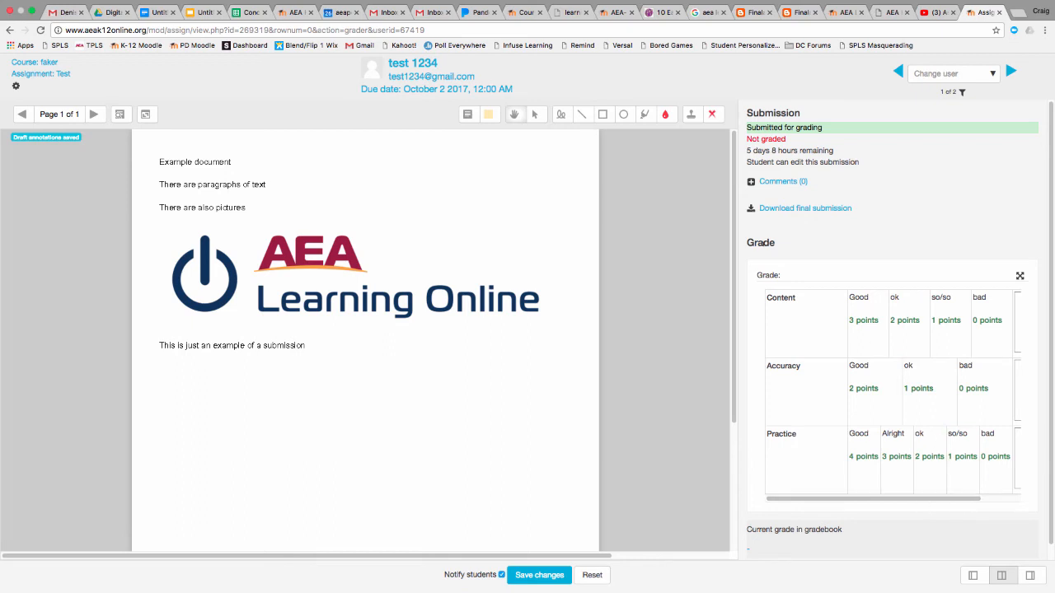
mouse_move(732, 252)
left_mouse_down()
mouse_move(741, 373)
mouse_move(735, 264)
left_mouse_up()
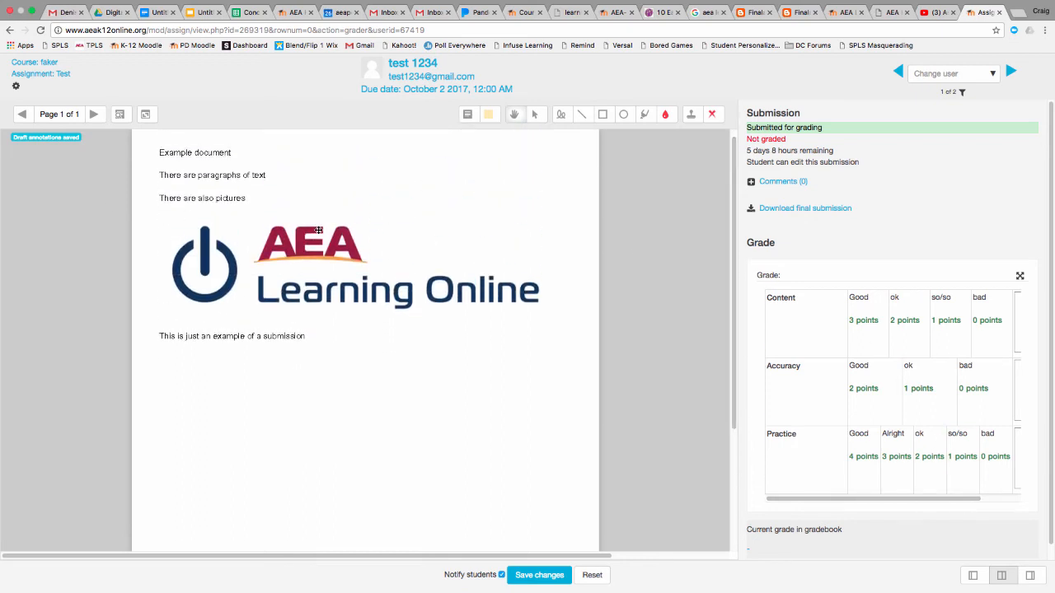
Rate the submission on the rubric as Good (3 points) for Content, ok (1 point) for Accuracy and Alright (3 points) for Practice
left_click(861, 326)
left_click(920, 392)
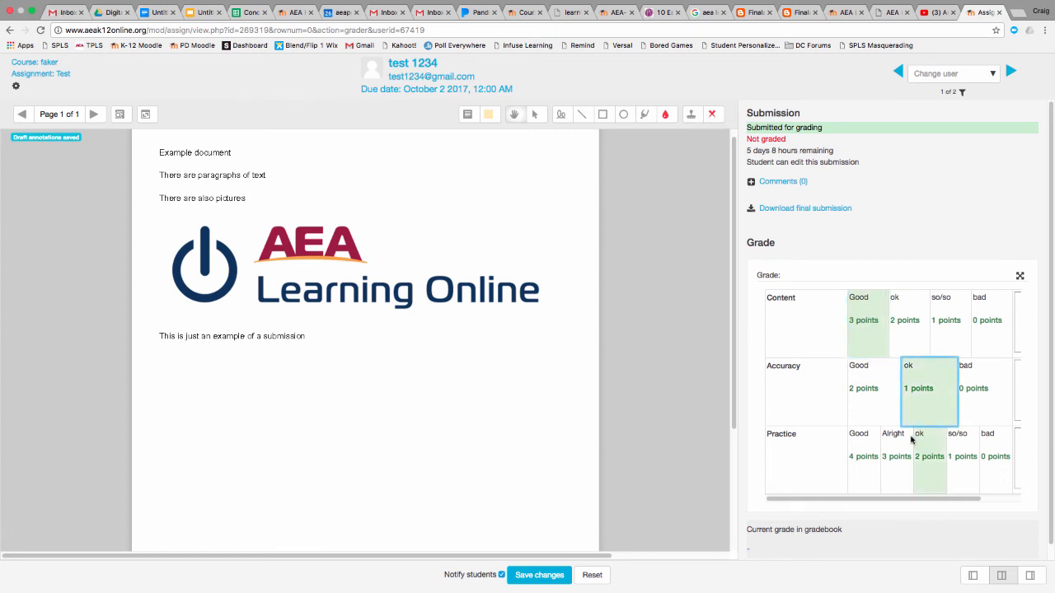
left_click(885, 461)
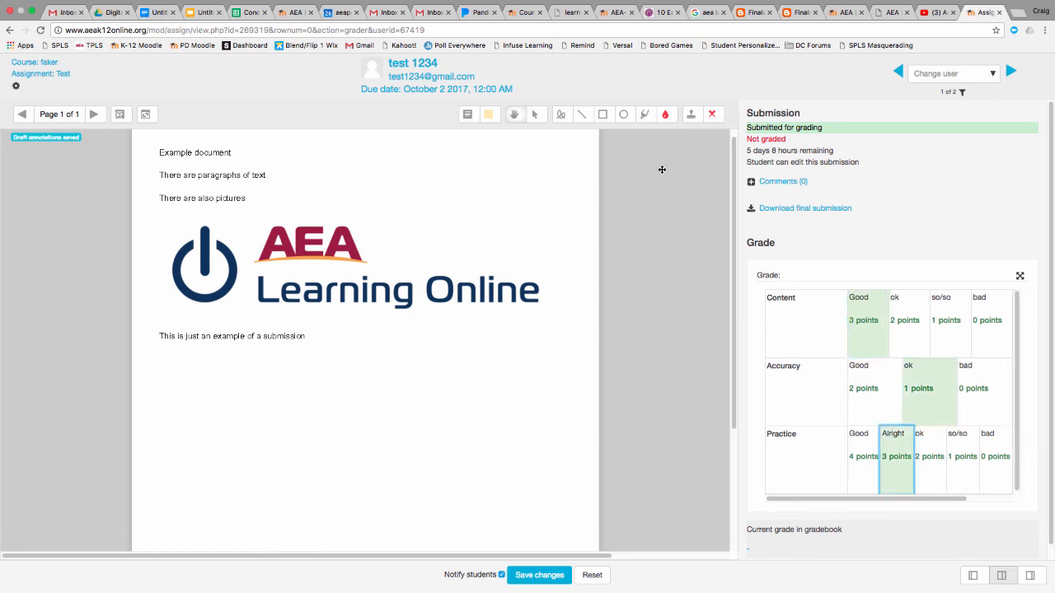
Highlight the line "This is just an example of a submission" in red and "There are also pictures" in yellow
left_click(646, 116)
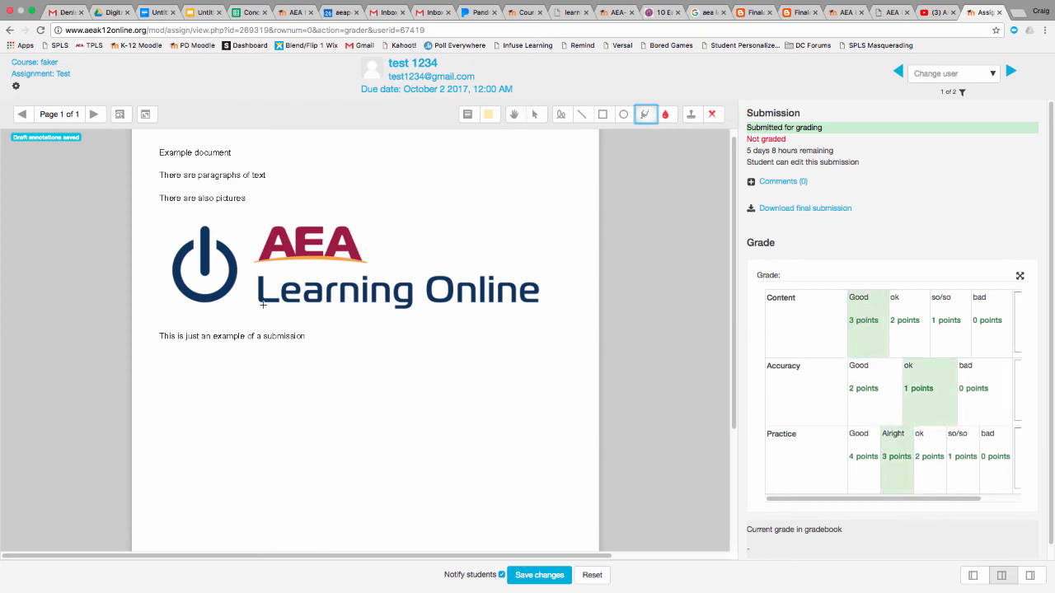
left_click_drag(159, 336, 307, 336)
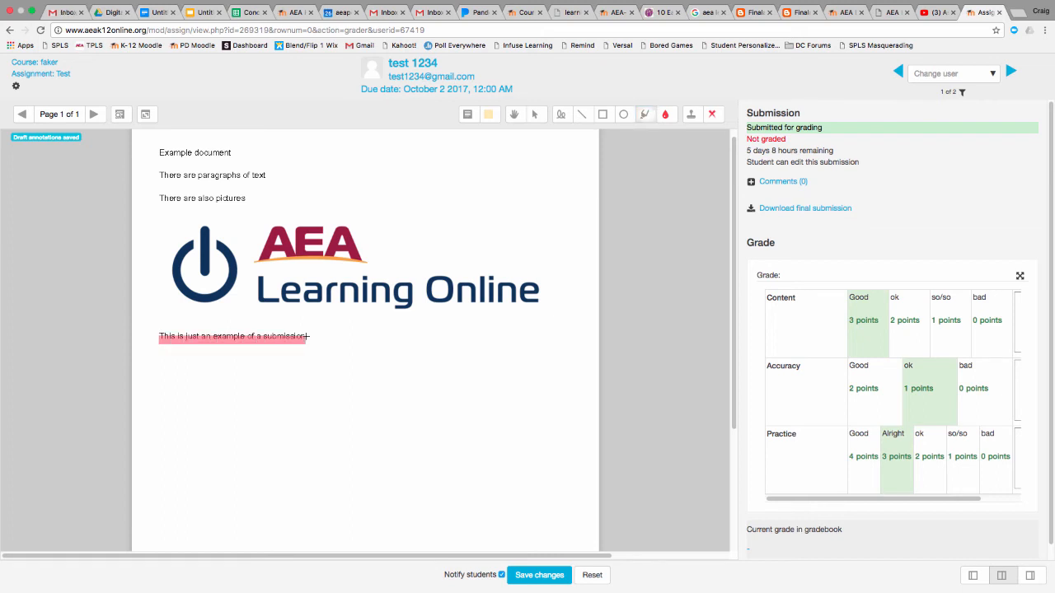
left_click(492, 117)
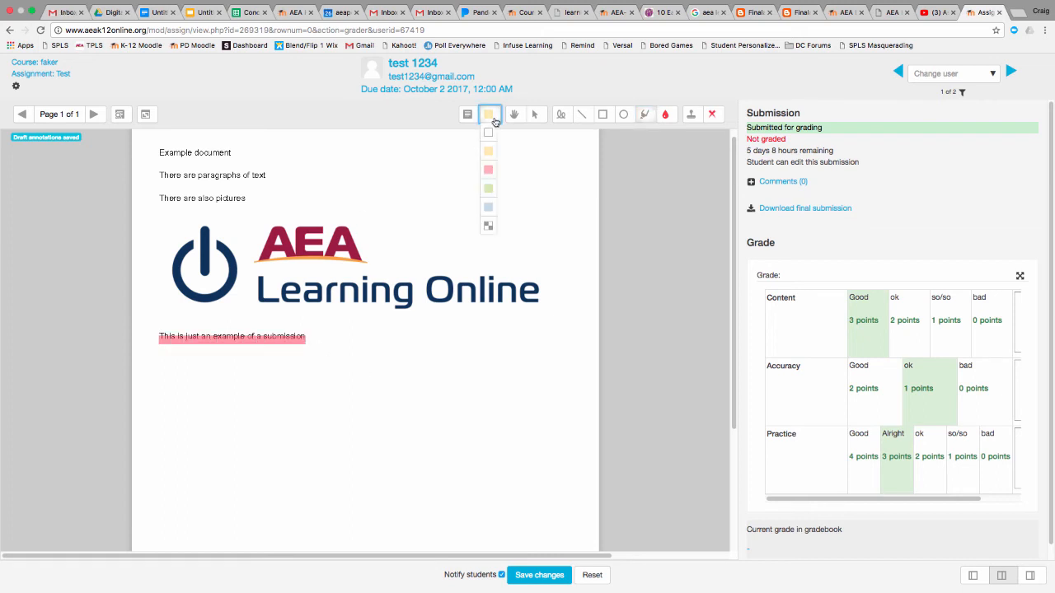
left_click(665, 113)
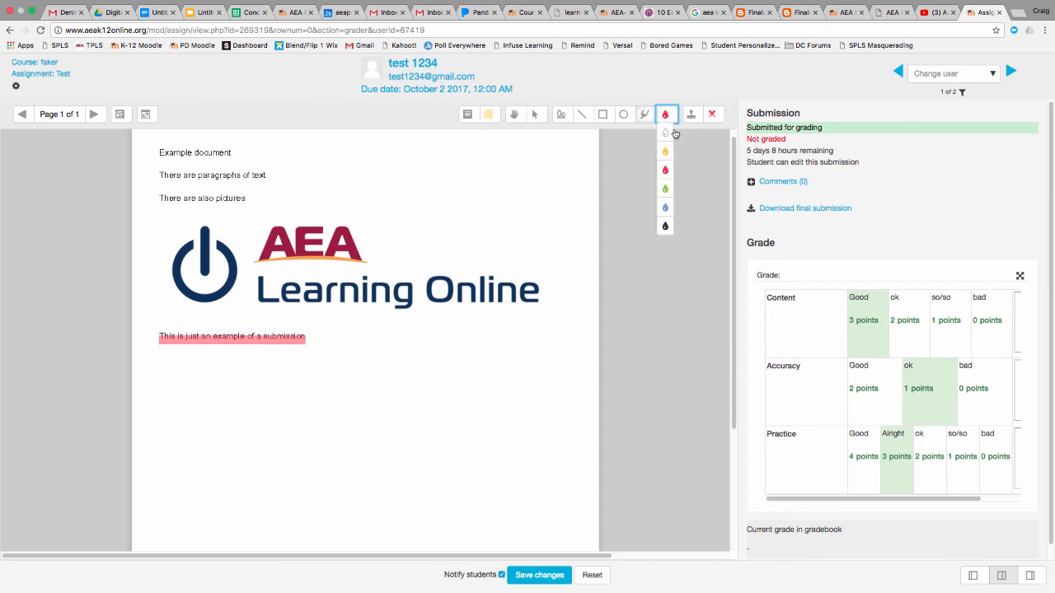
left_click(666, 151)
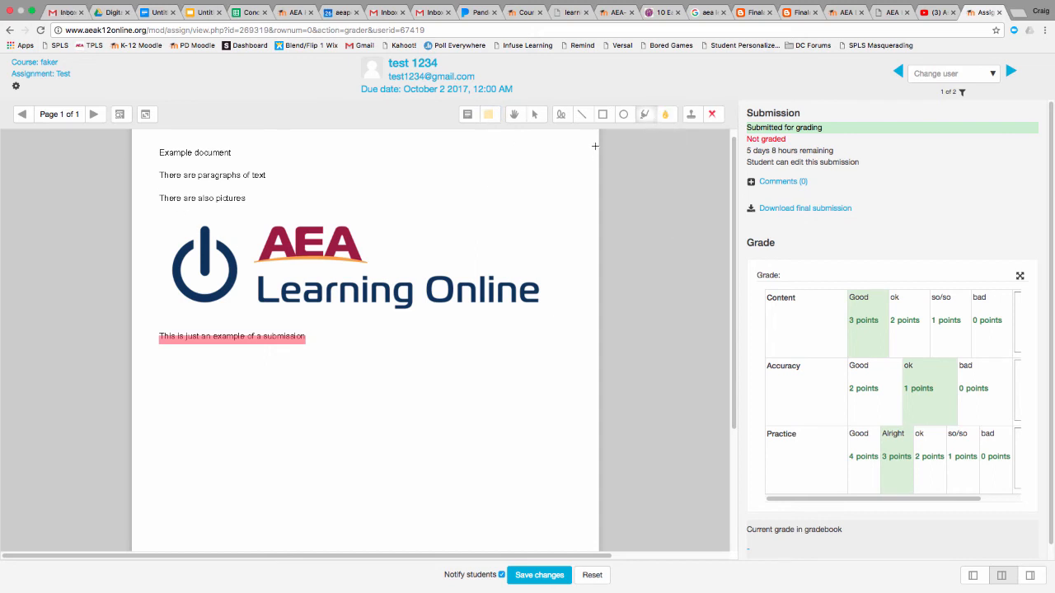
left_click(645, 116)
left_click_drag(159, 198, 237, 198)
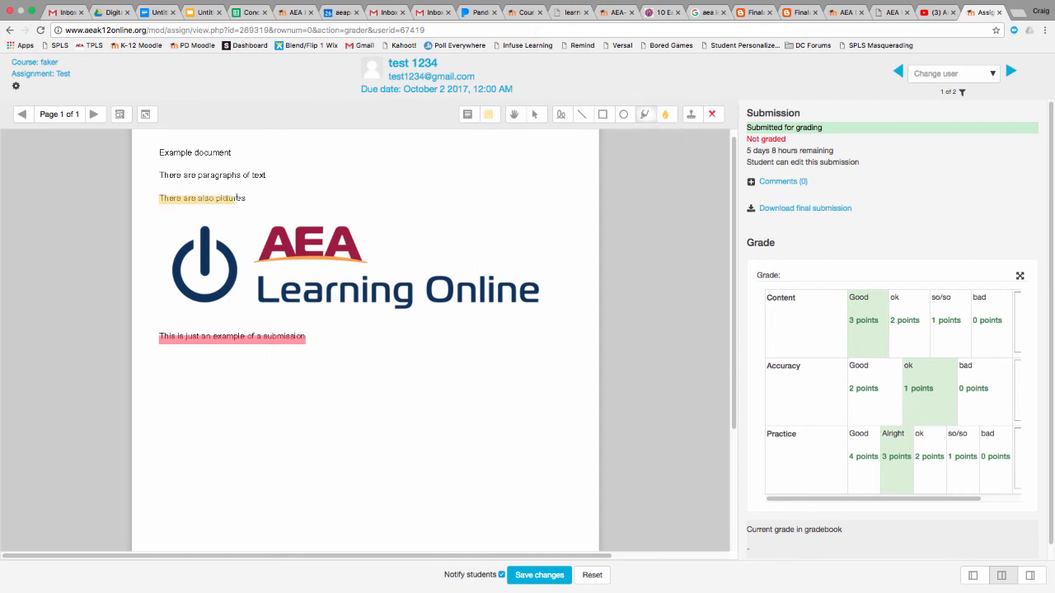
Add a yellow comment reading "I like this picture" beside the line "There are also pictures" and collapse it
left_click(470, 120)
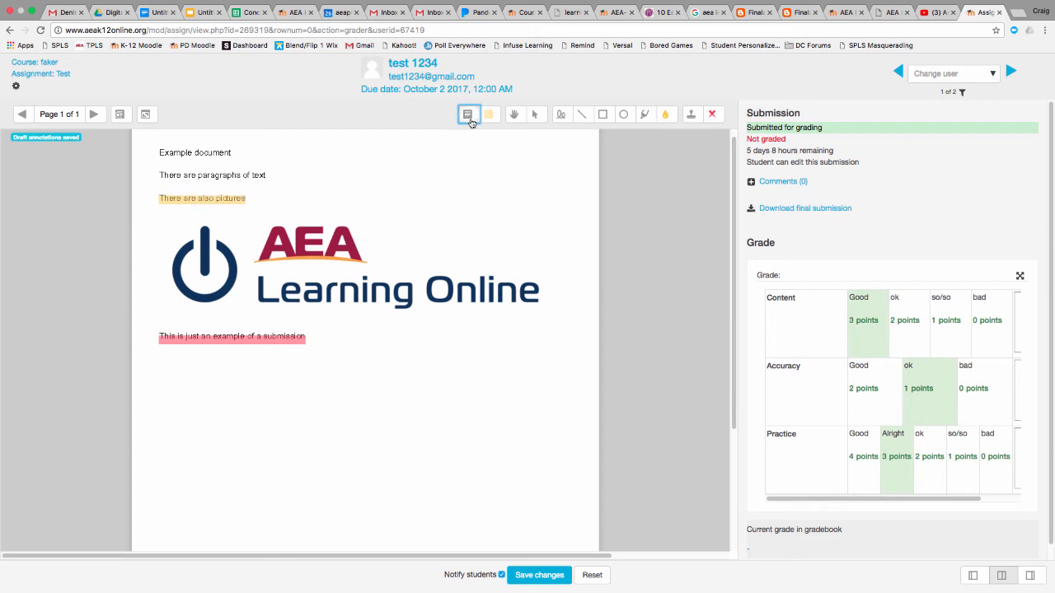
left_click(247, 199)
left_click_drag(249, 192, 394, 230)
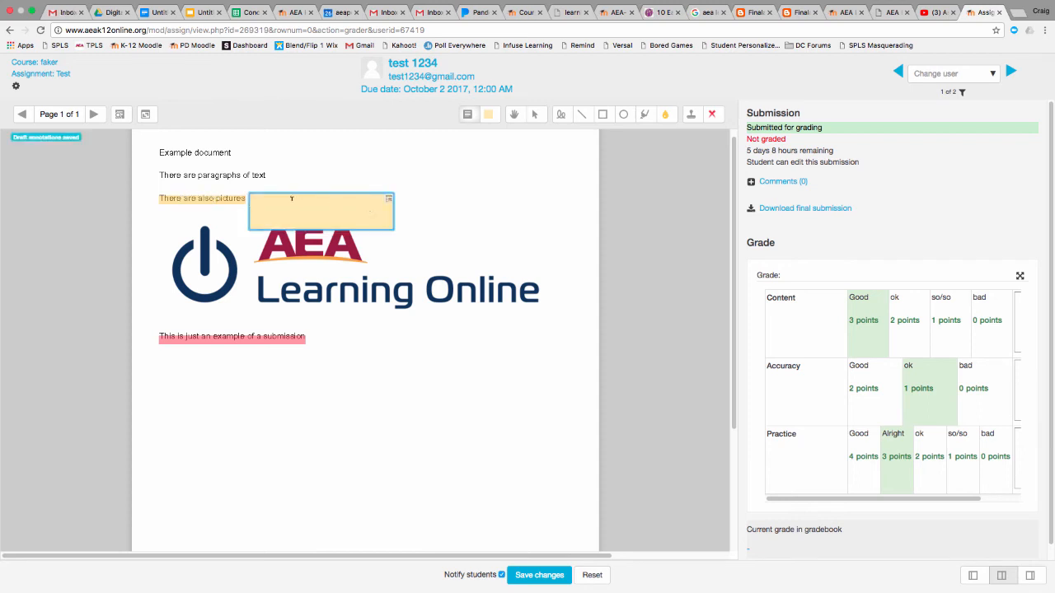
type("I like this picture")
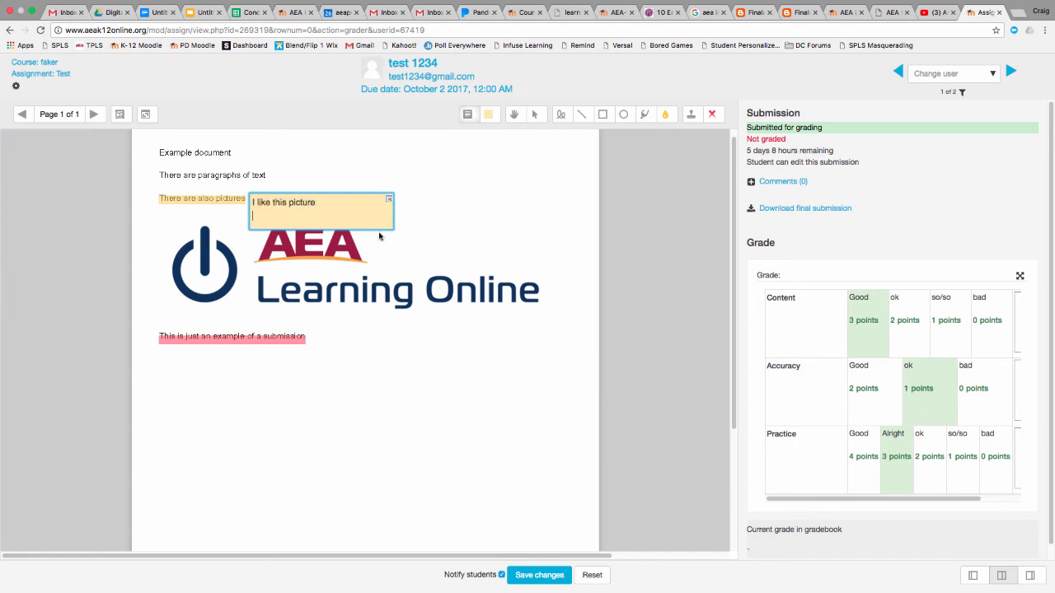
key("BackSpace")
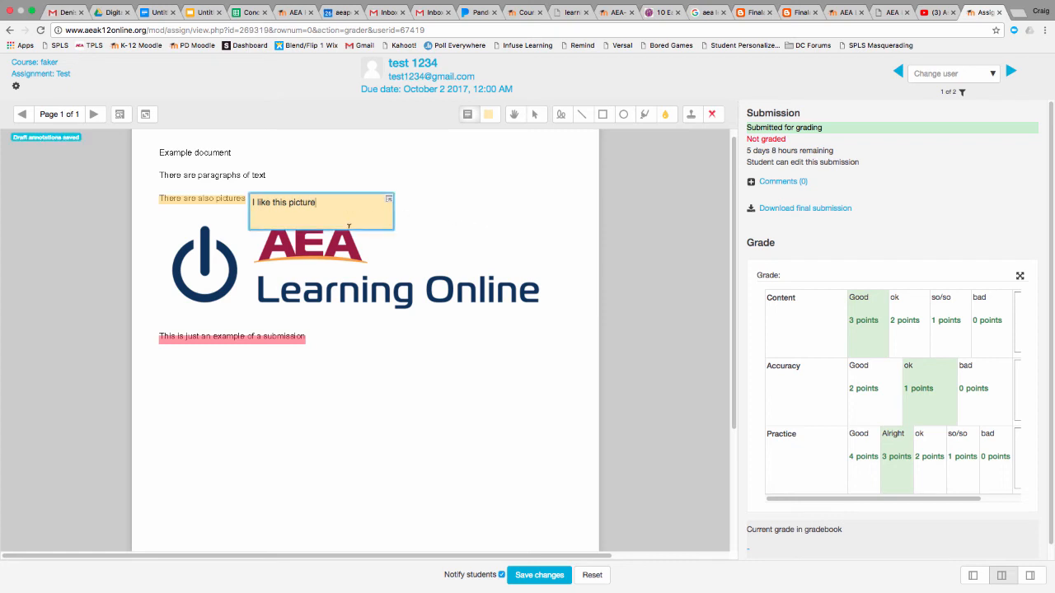
left_click(388, 200)
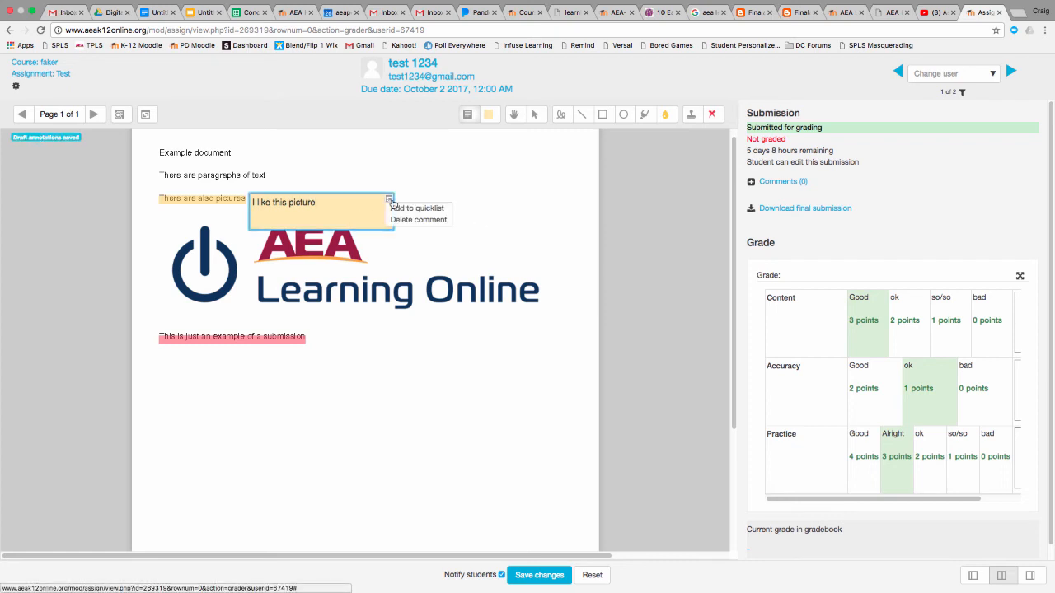
left_click(414, 194)
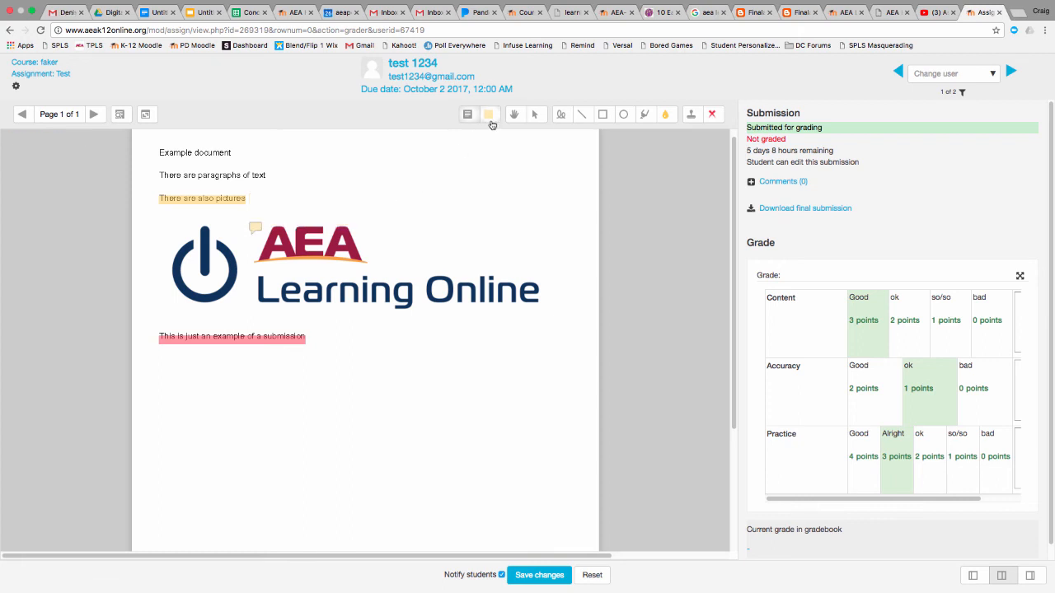
mouse_move(243, 226)
Draw a green freehand circle around the word Online in the PDF's logo
left_click(563, 115)
left_click(666, 115)
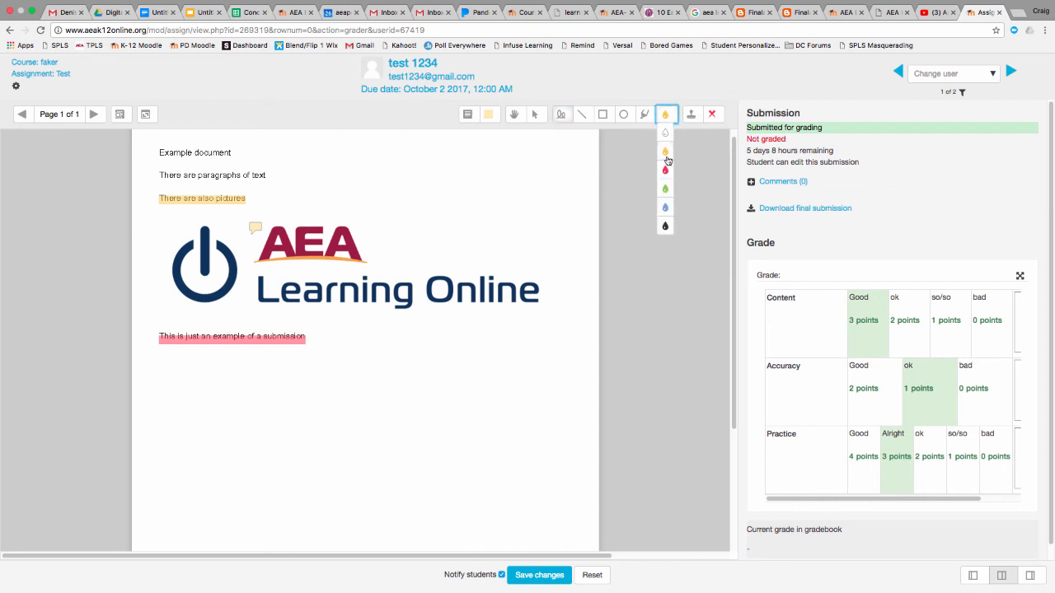
left_click(668, 192)
mouse_move(518, 243)
left_mouse_down()
mouse_move(427, 244)
mouse_move(400, 296)
mouse_move(532, 298)
mouse_move(505, 244)
left_mouse_up()
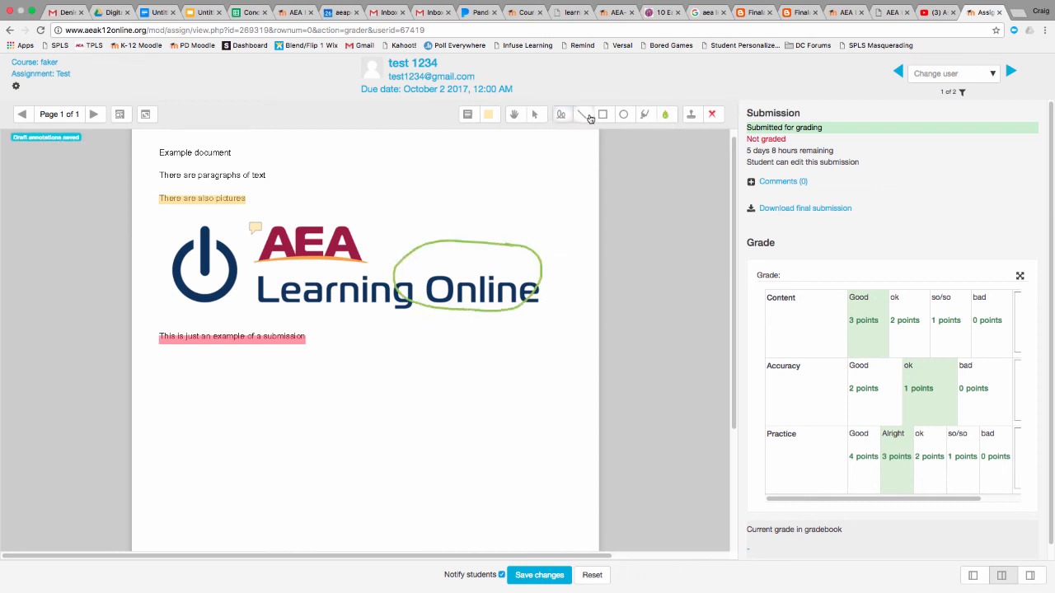
Stamp two green check marks near the start of the PDF's first two text lines
left_click(712, 114)
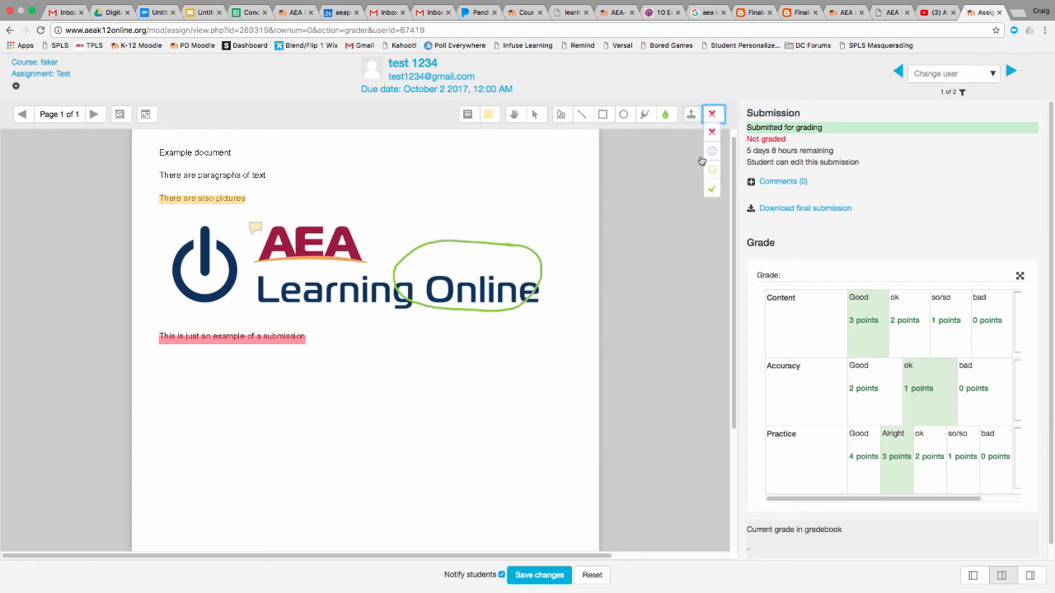
left_click(712, 189)
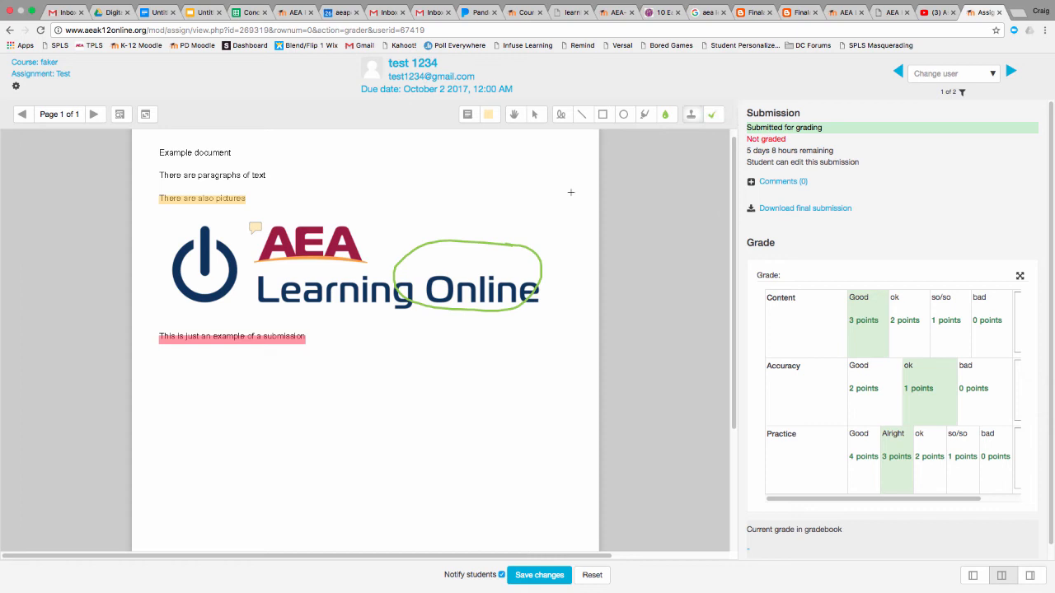
left_click(153, 153)
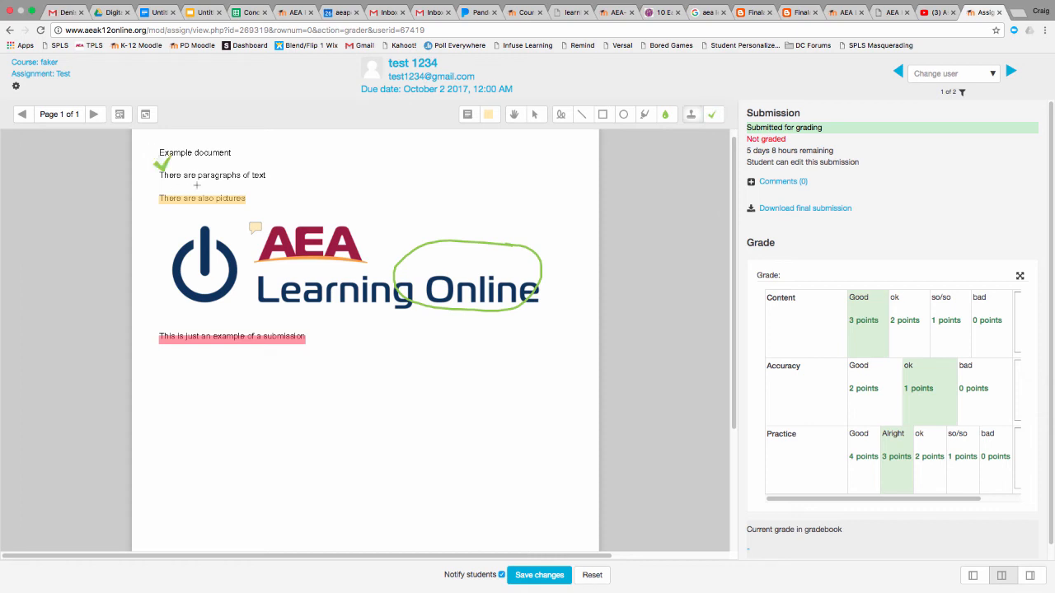
left_click(152, 163)
Move one check mark to the end of "There are paragraphs of text" and the other to the start of "Example document"
left_click(515, 115)
mouse_move(171, 175)
left_mouse_down()
mouse_move(206, 179)
mouse_move(169, 176)
mouse_move(198, 165)
mouse_move(293, 183)
left_mouse_up()
left_click(534, 114)
left_click_drag(166, 176, 159, 163)
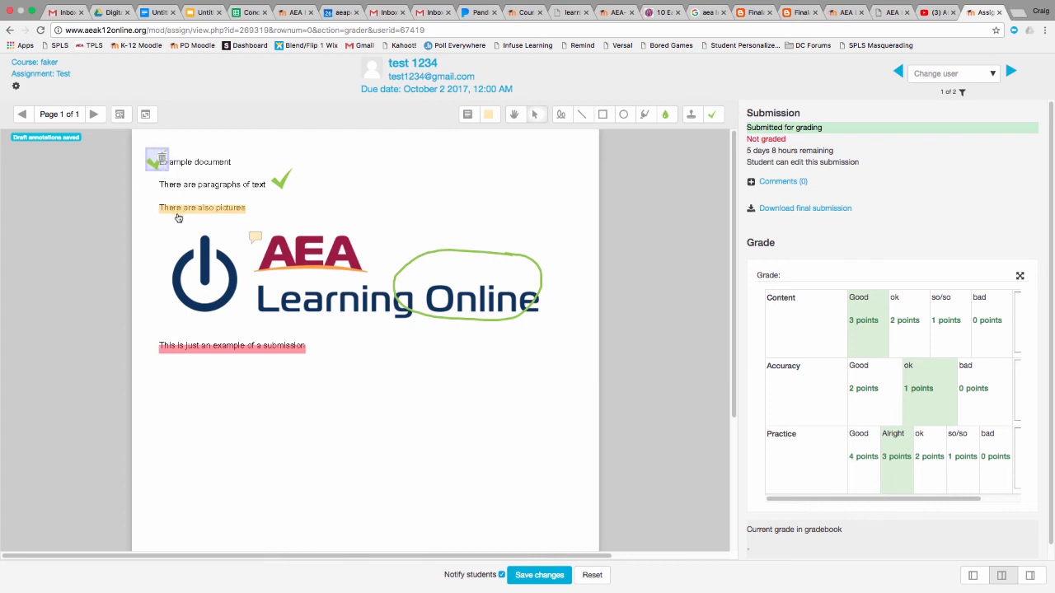
Move the "I like this picture" comment to the end of "There are also pictures" and align the pink highlight with the last text line
left_click(178, 217)
left_click(252, 234)
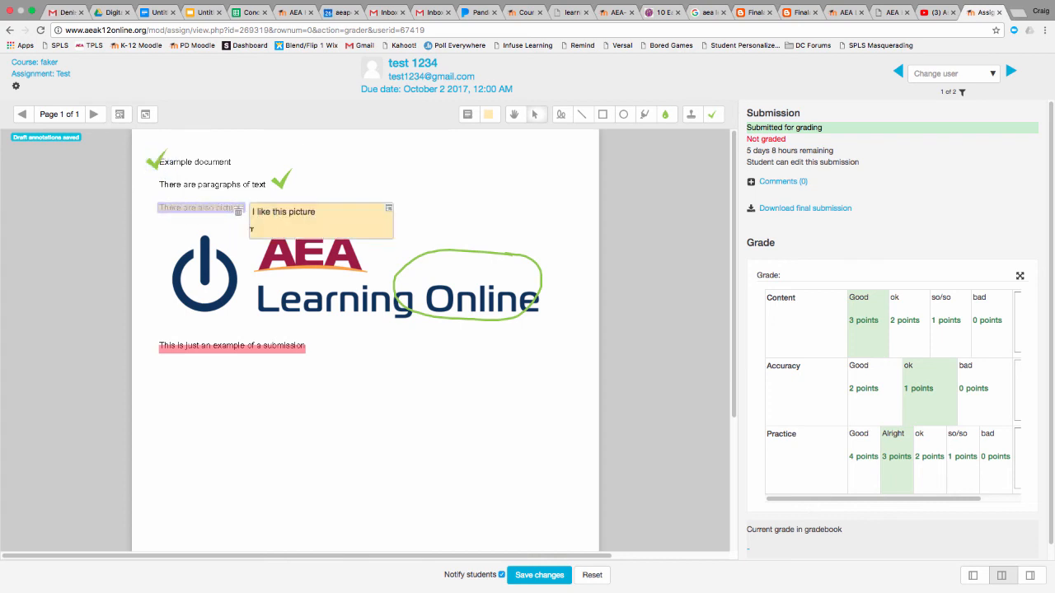
left_click_drag(252, 229, 251, 208)
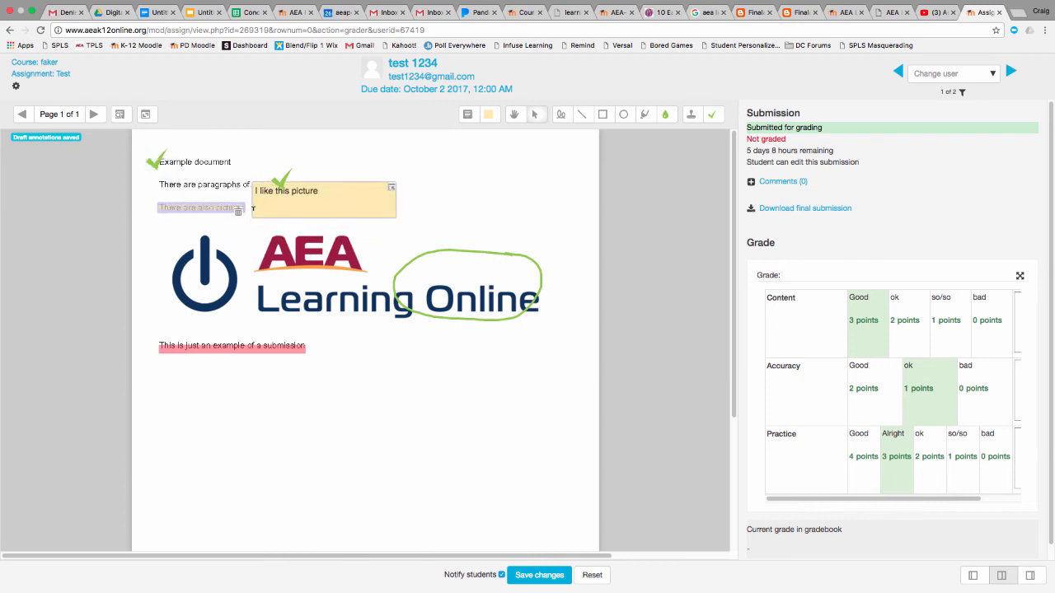
left_click(407, 210)
left_click(234, 350)
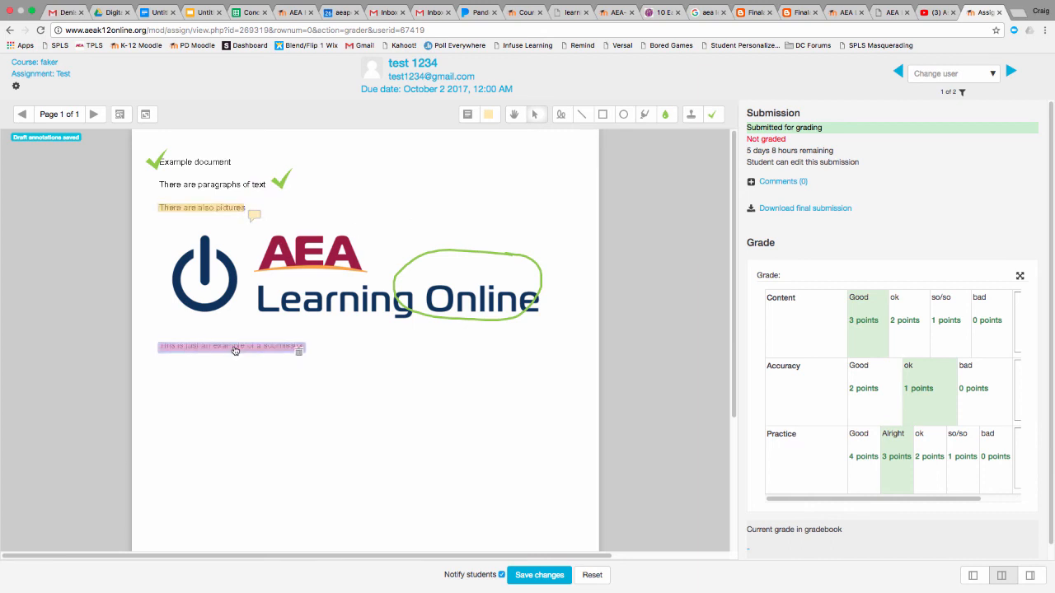
left_click_drag(235, 350, 236, 347)
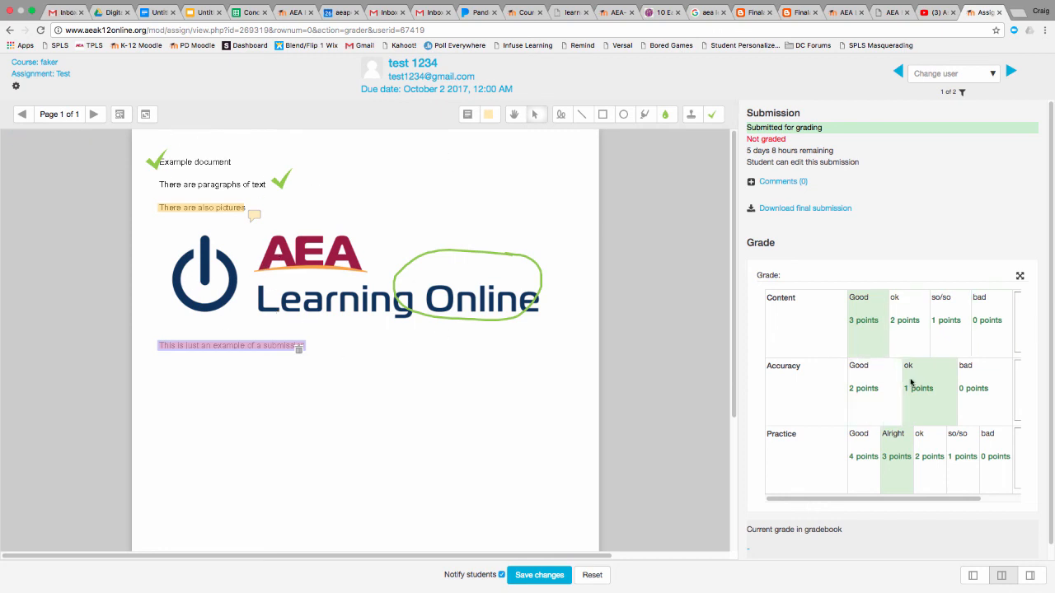
Enter the rubric remarks "comments" for Content and "could use work" for Accuracy
left_click_drag(913, 499, 984, 500)
left_click(998, 309)
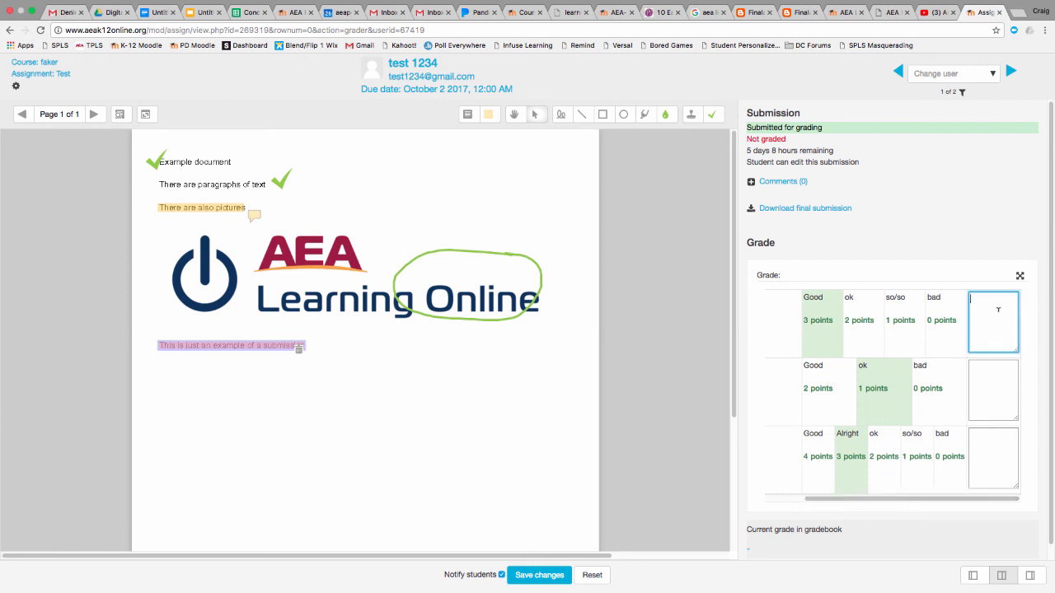
type("comments")
left_click(991, 382)
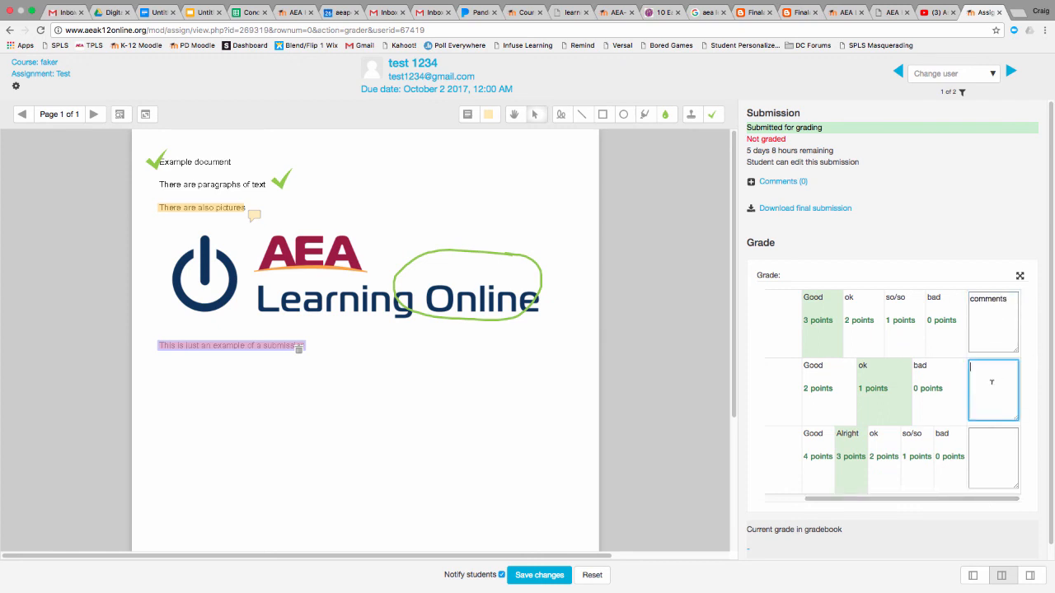
type("could use work")
left_click(1000, 447)
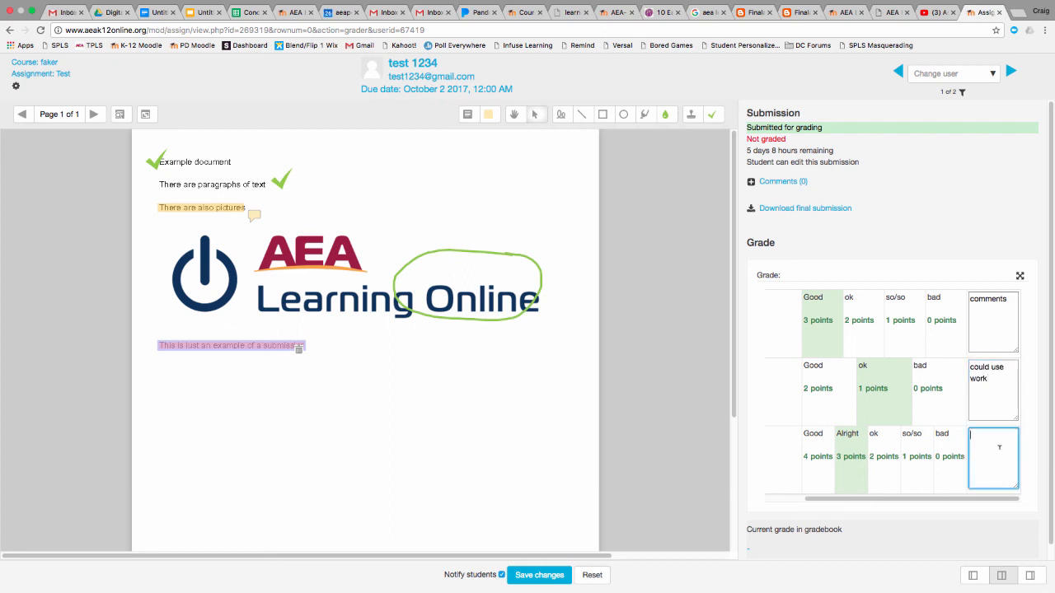
left_click(1012, 301)
double_click(1009, 305)
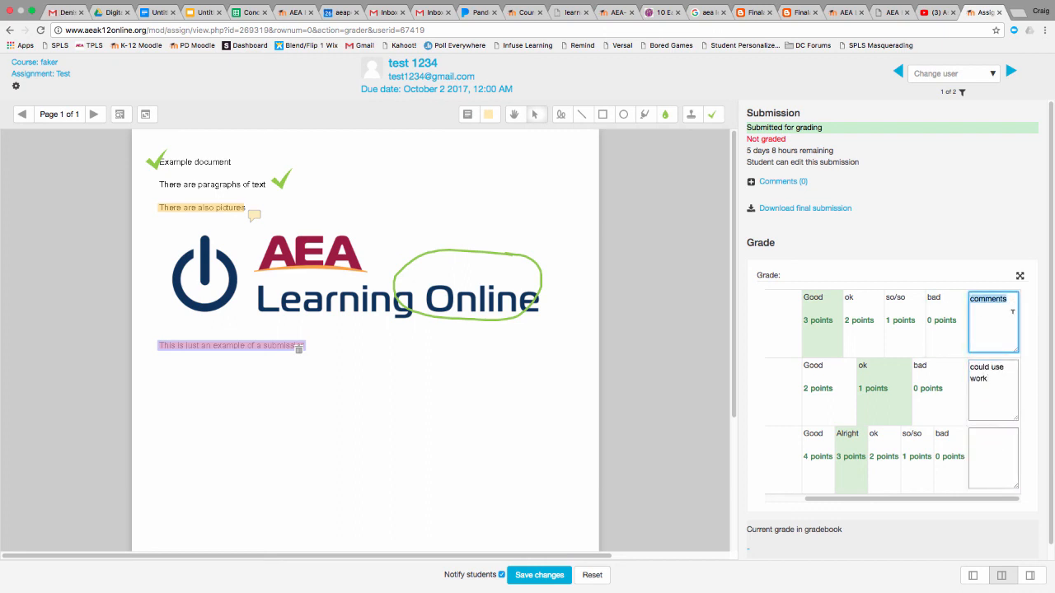
left_click(1012, 309)
left_click(998, 472)
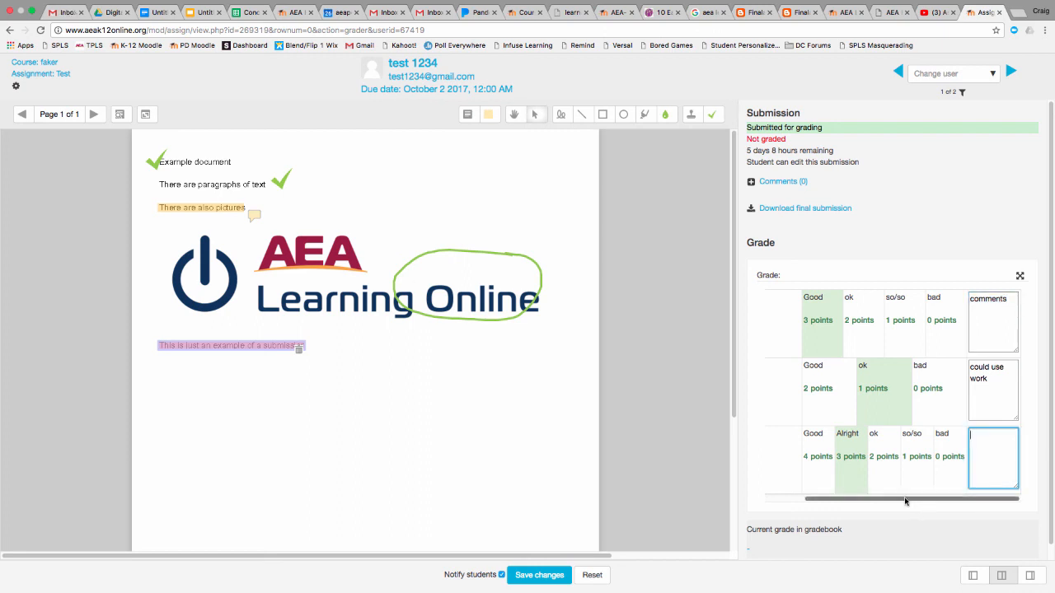
Save the student's rubric grade and feedback, and dismiss the confirmation
scroll(907, 499, "left", 3)
scroll(1028, 446, "down", 1)
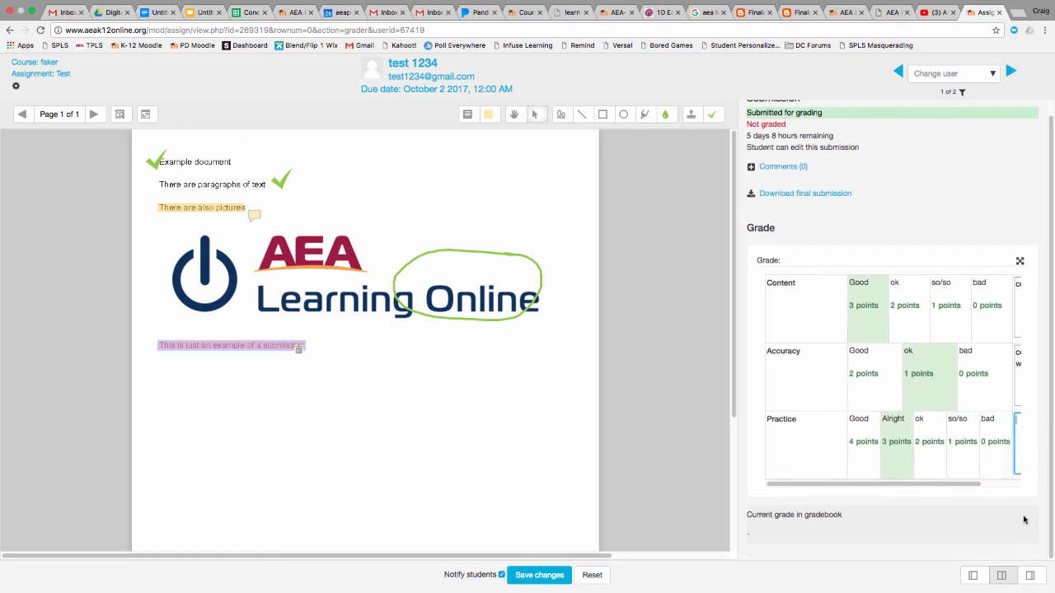
left_click(563, 580)
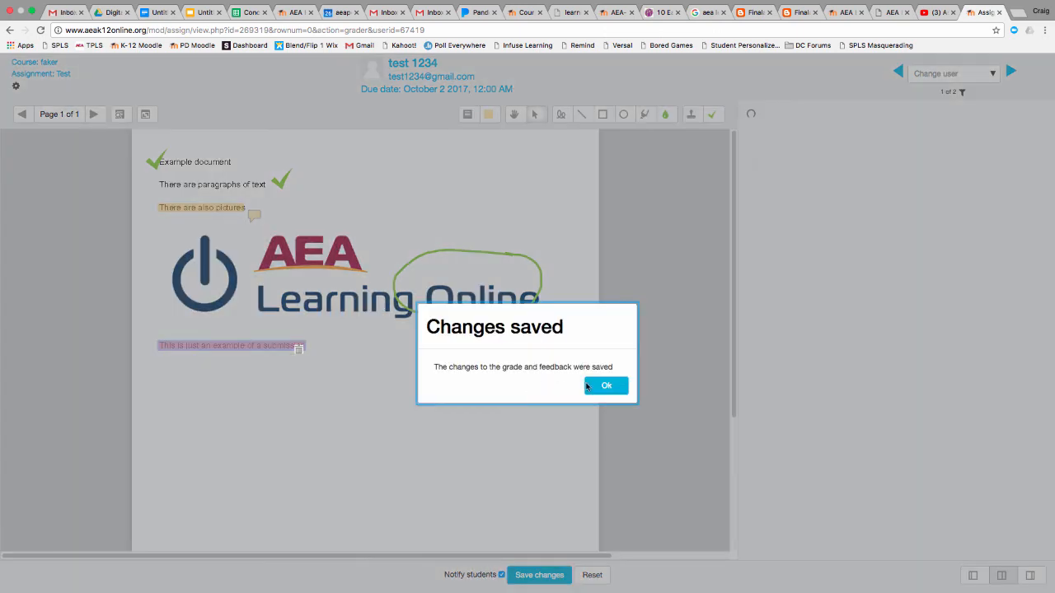
left_click(593, 386)
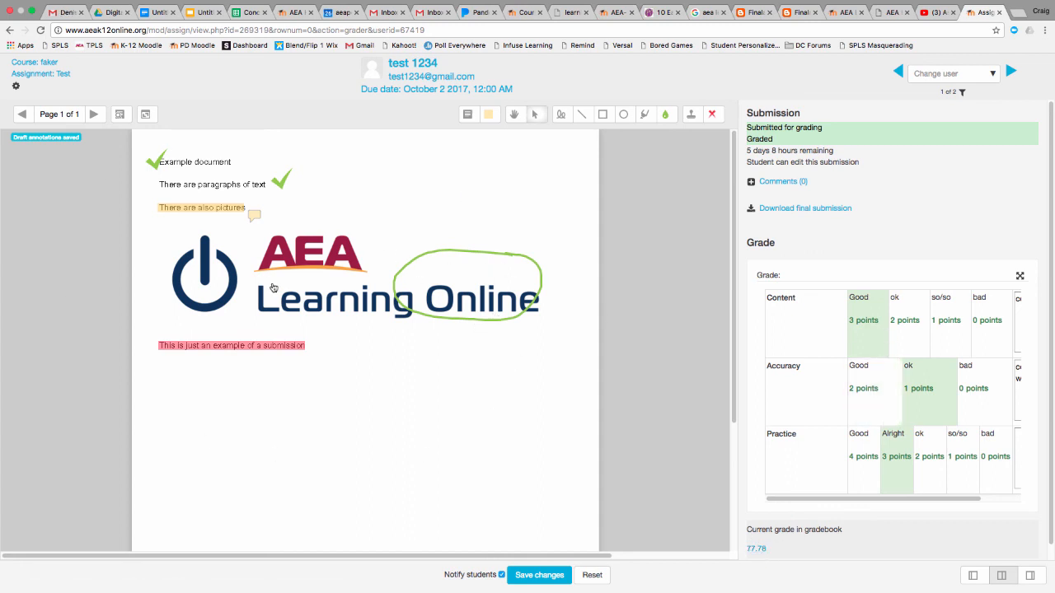
scroll(272, 289, "down", 1)
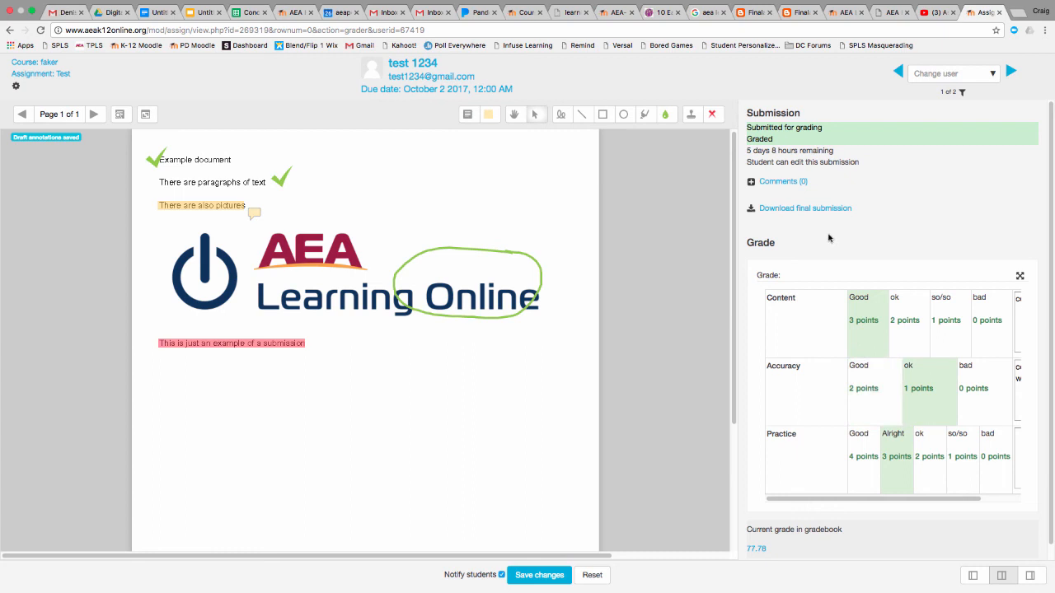
Go to the next student, rate Content, Accuracy and Practice as bad with 0 points each, and save the grade
left_click(1012, 72)
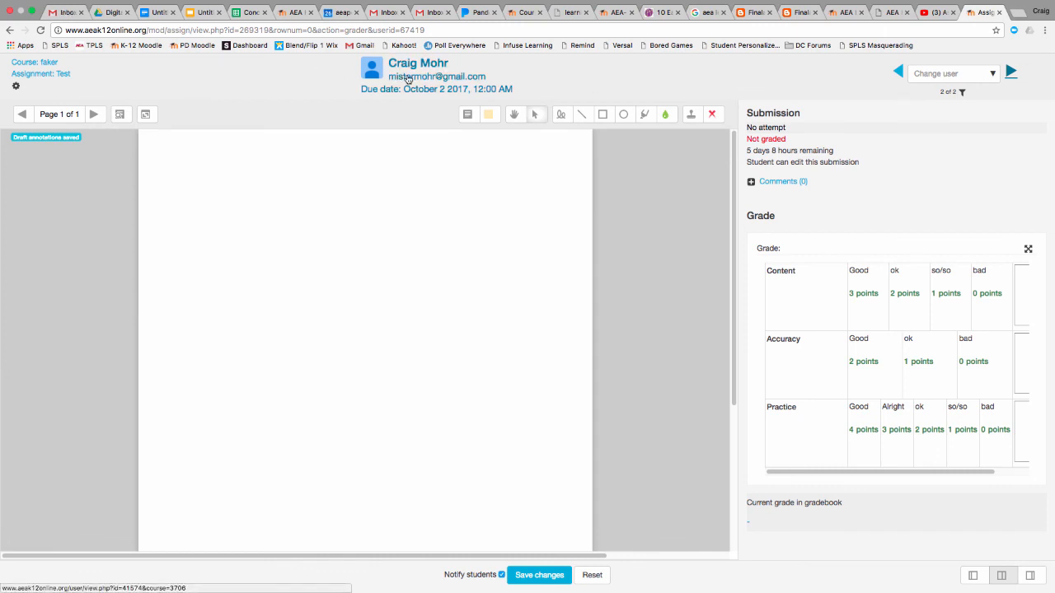
left_click(986, 306)
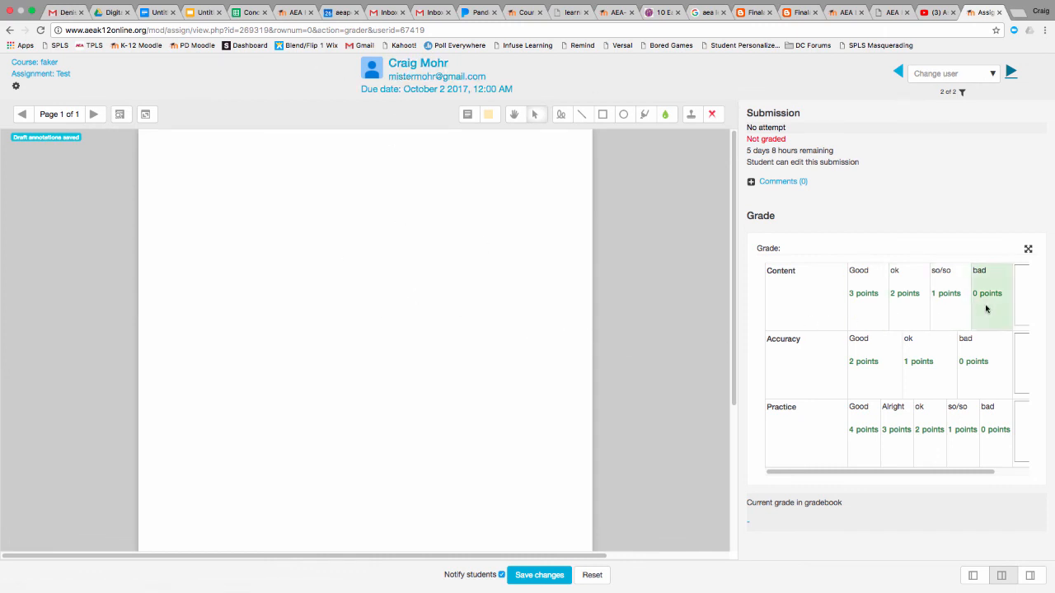
left_click(967, 360)
left_click(991, 422)
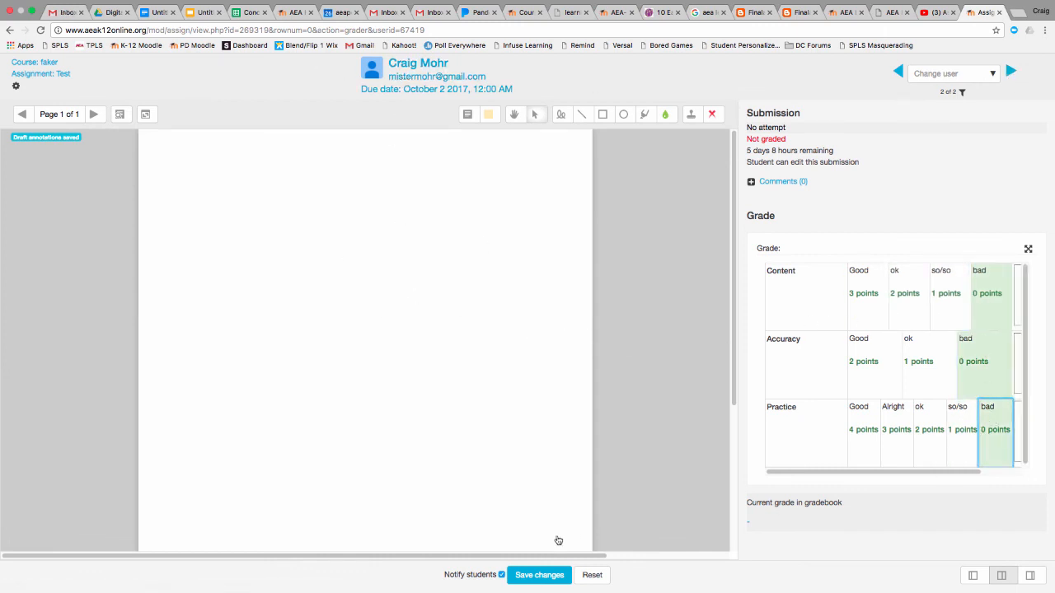
left_click(552, 574)
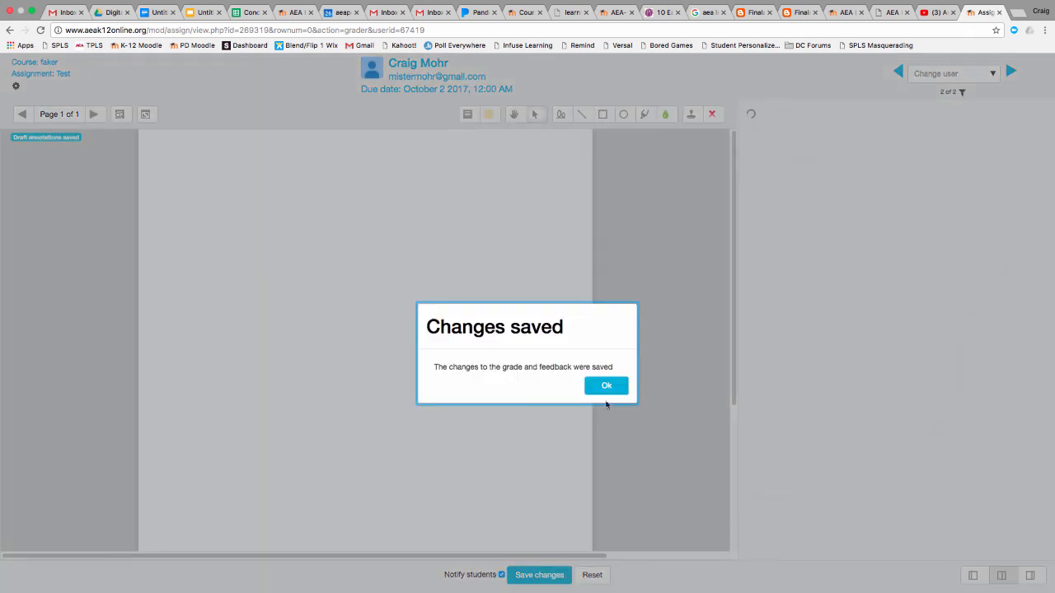
left_click(606, 387)
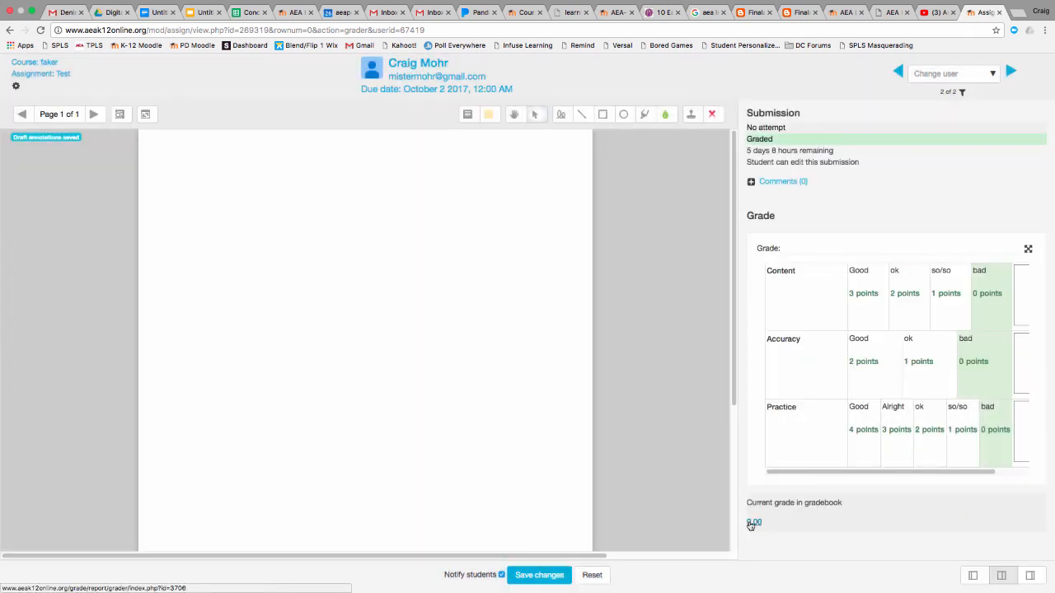
Return to the first student's graded submission to view its annotations and rubric
left_click(1010, 71)
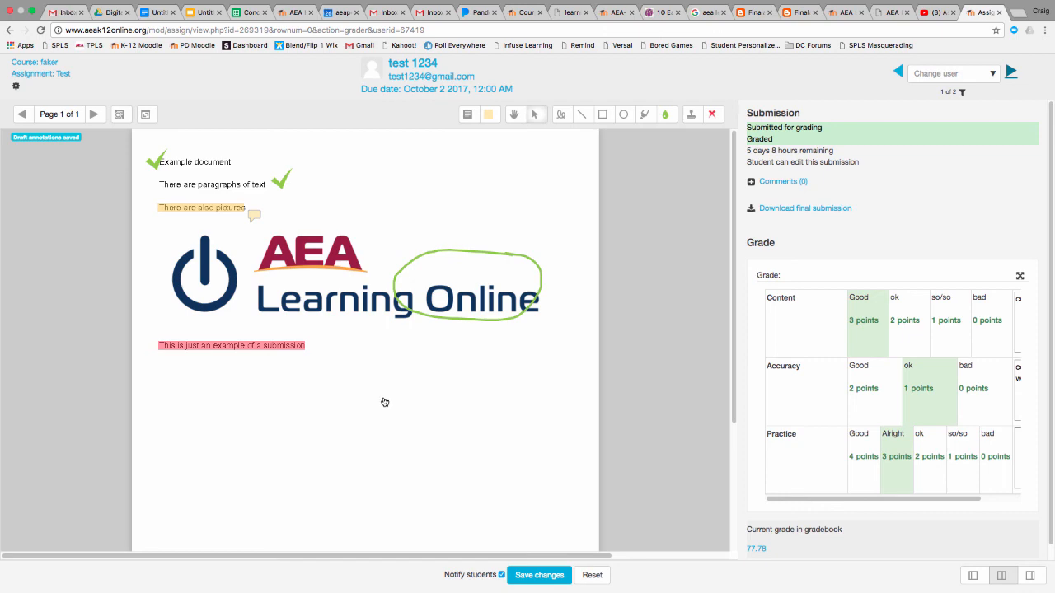
mouse_move(739, 585)
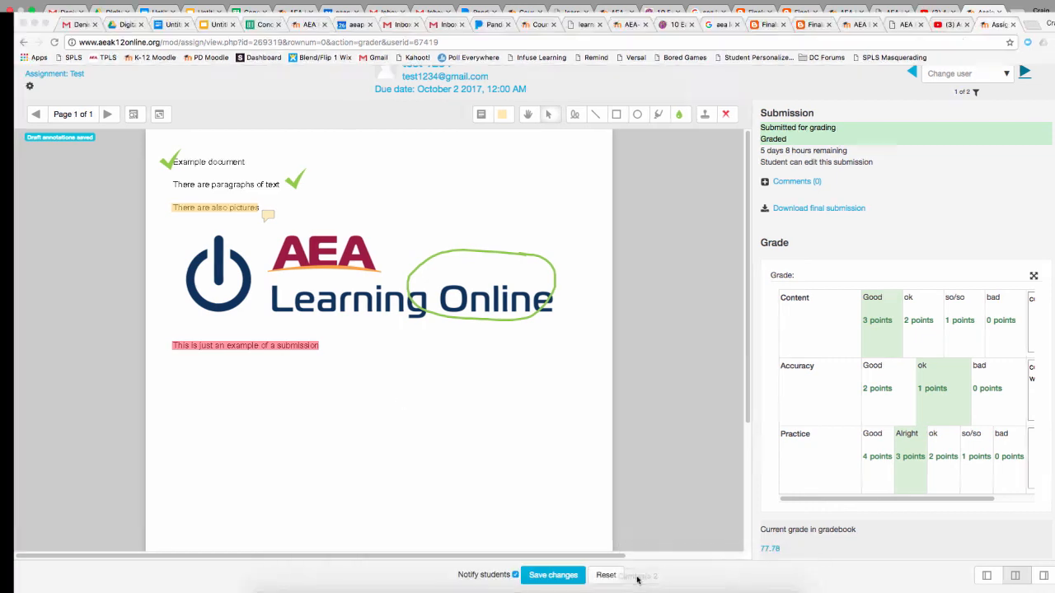